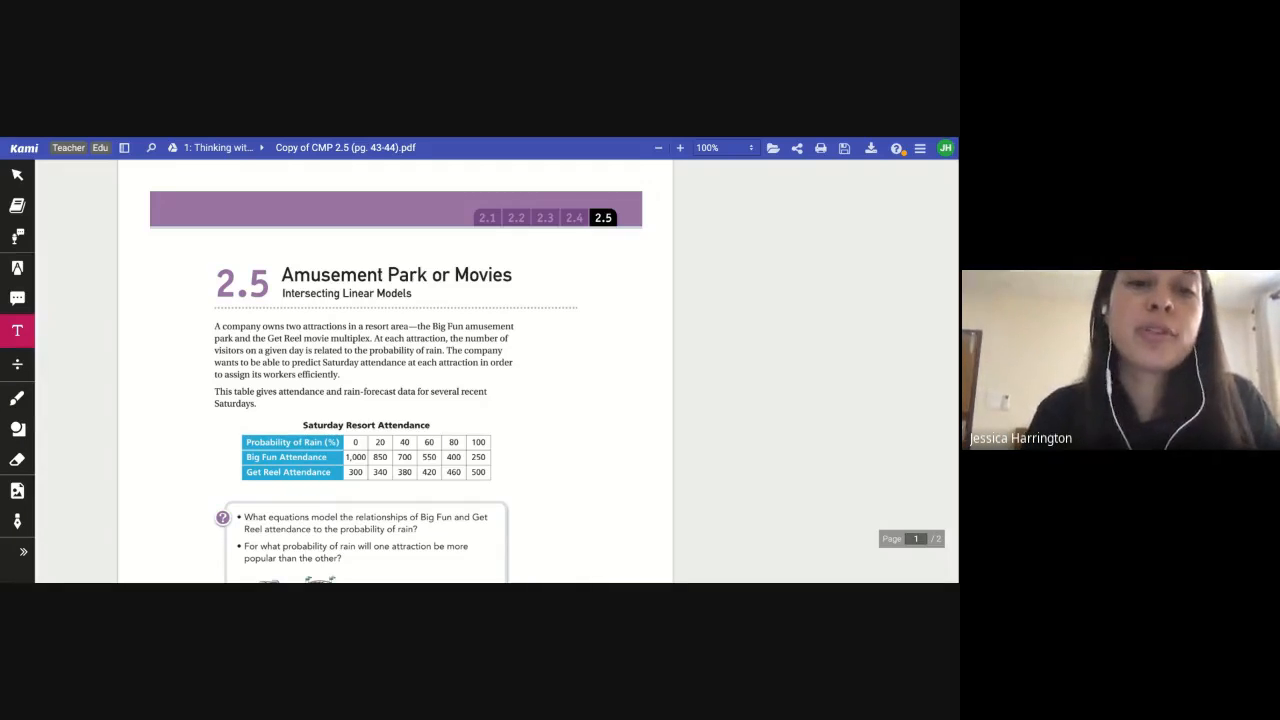
# Read the Amusement Park or Movies problem and its Saturday Resort Attendance table
pyautogui.scroll(-2, 306, 378)
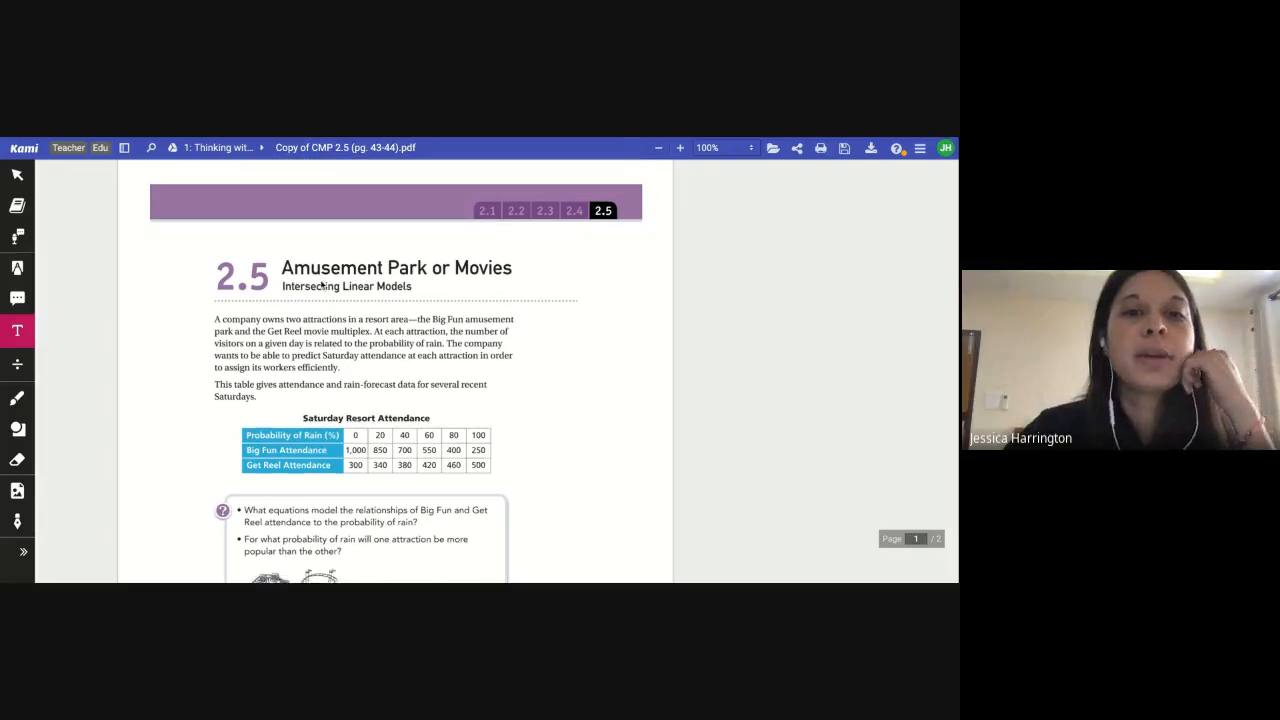
pyautogui.scroll(-5, 310, 378)
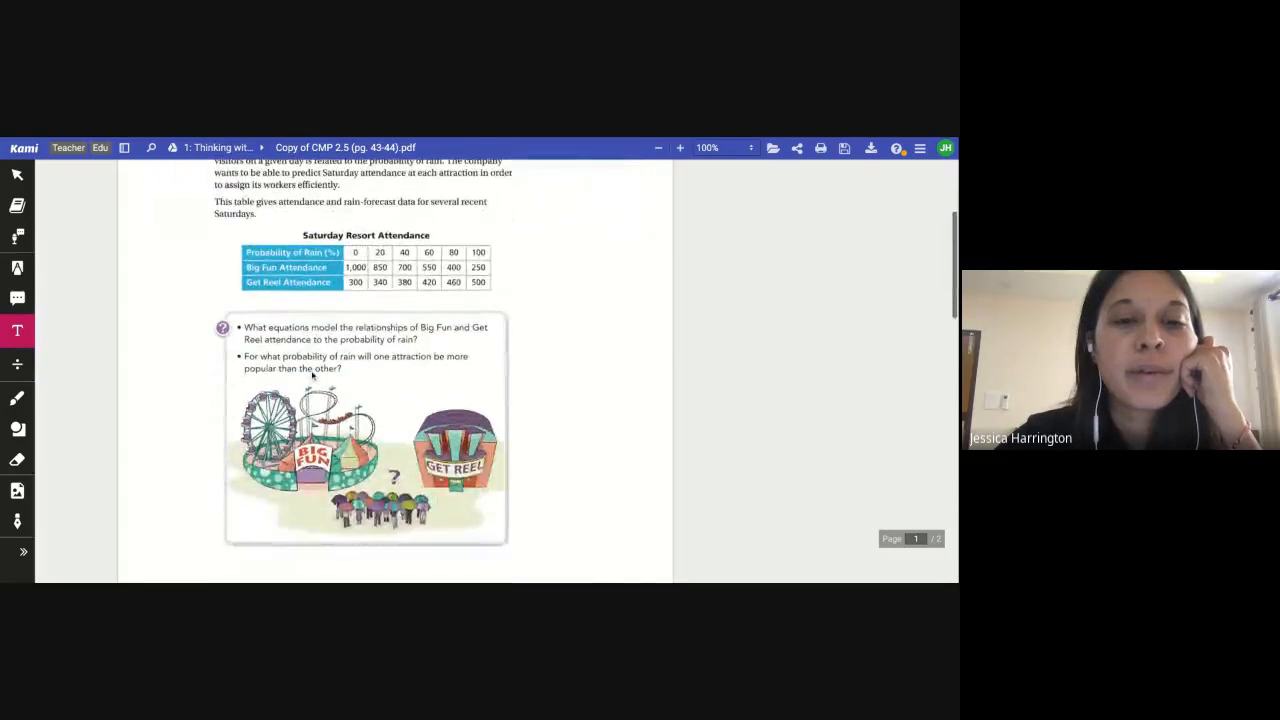
pyautogui.scroll(5, 463, 408)
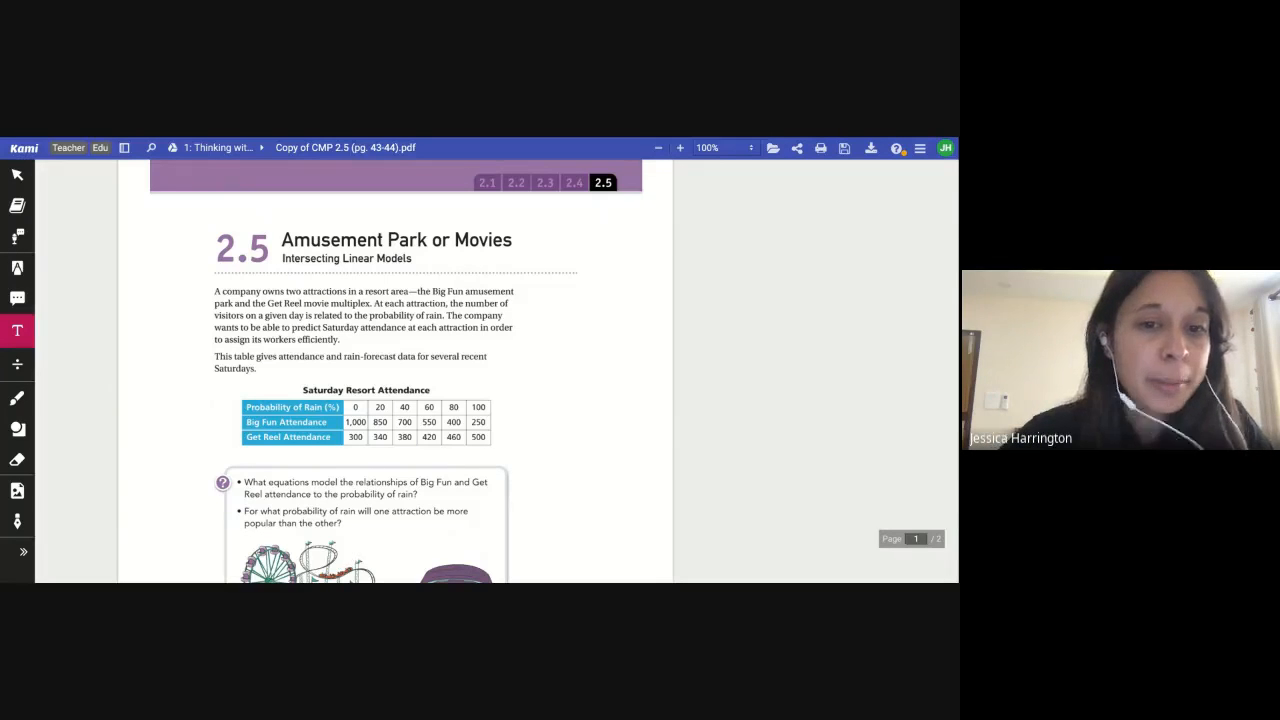
pyautogui.scroll(-1, 275, 418)
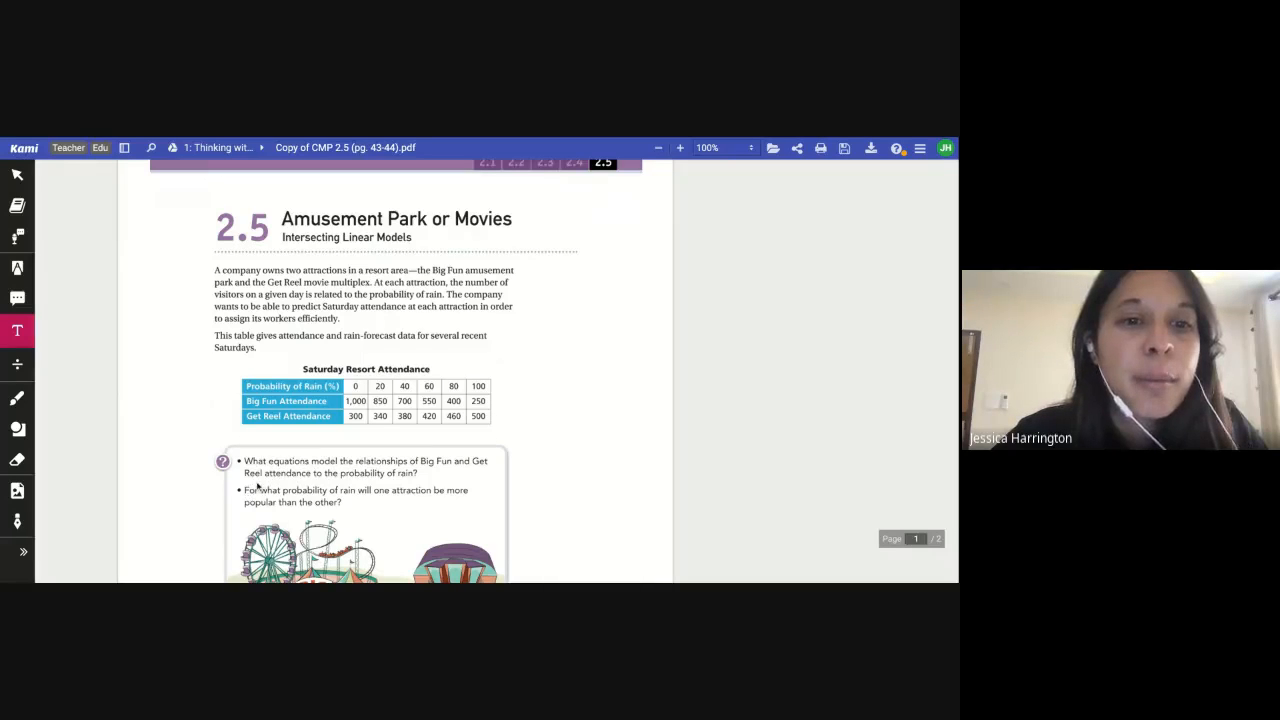
pyautogui.scroll(-1, 257, 486)
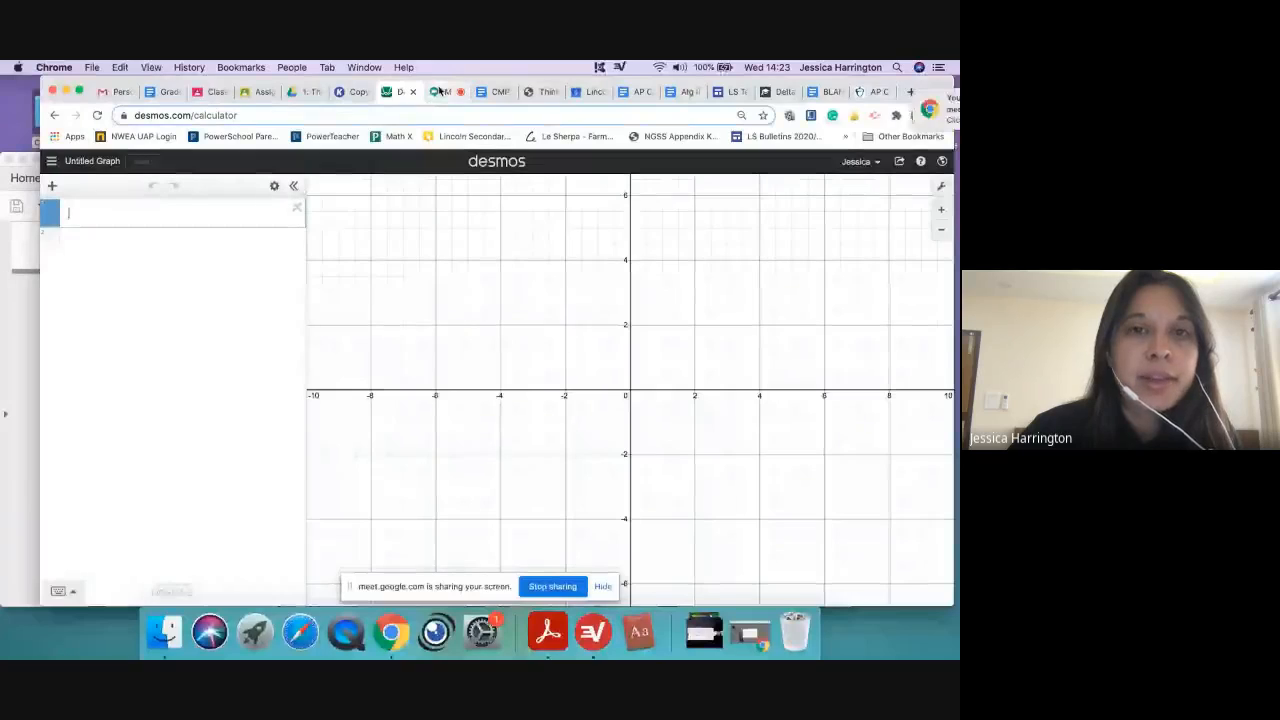
# Switch to the Desmos graphing calculator
pyautogui.click(439, 91)
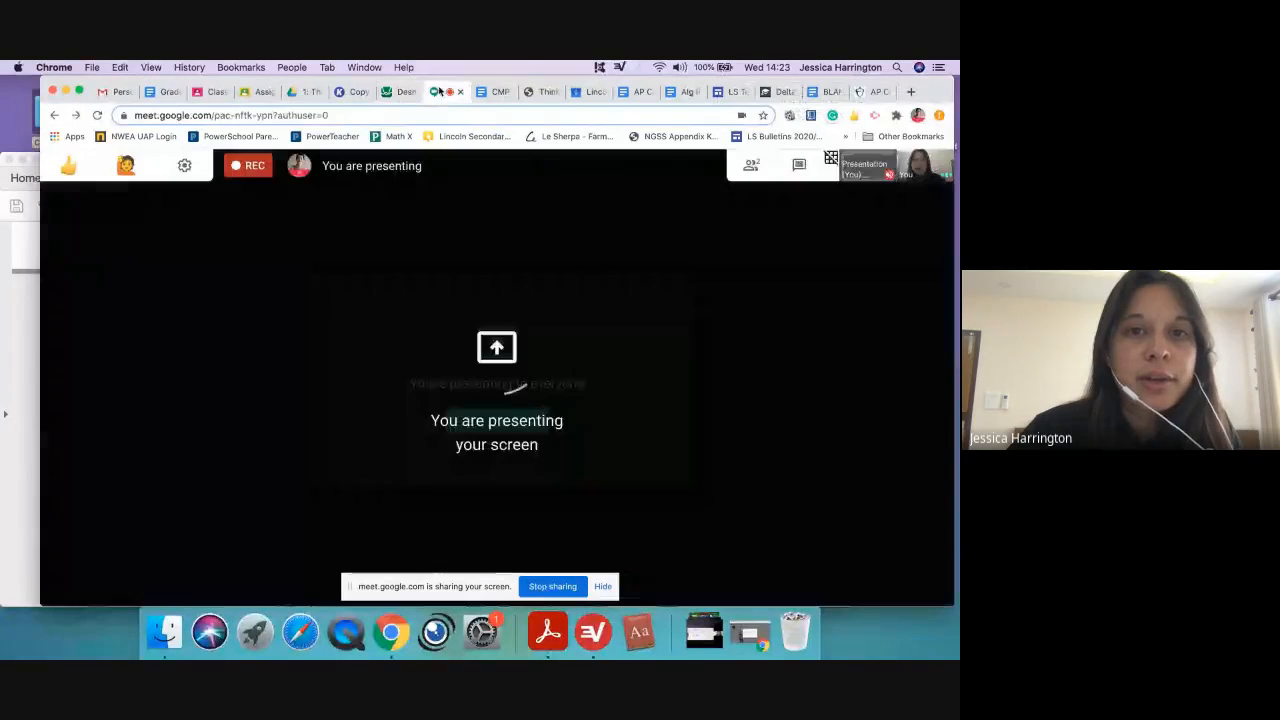
pyautogui.click(401, 92)
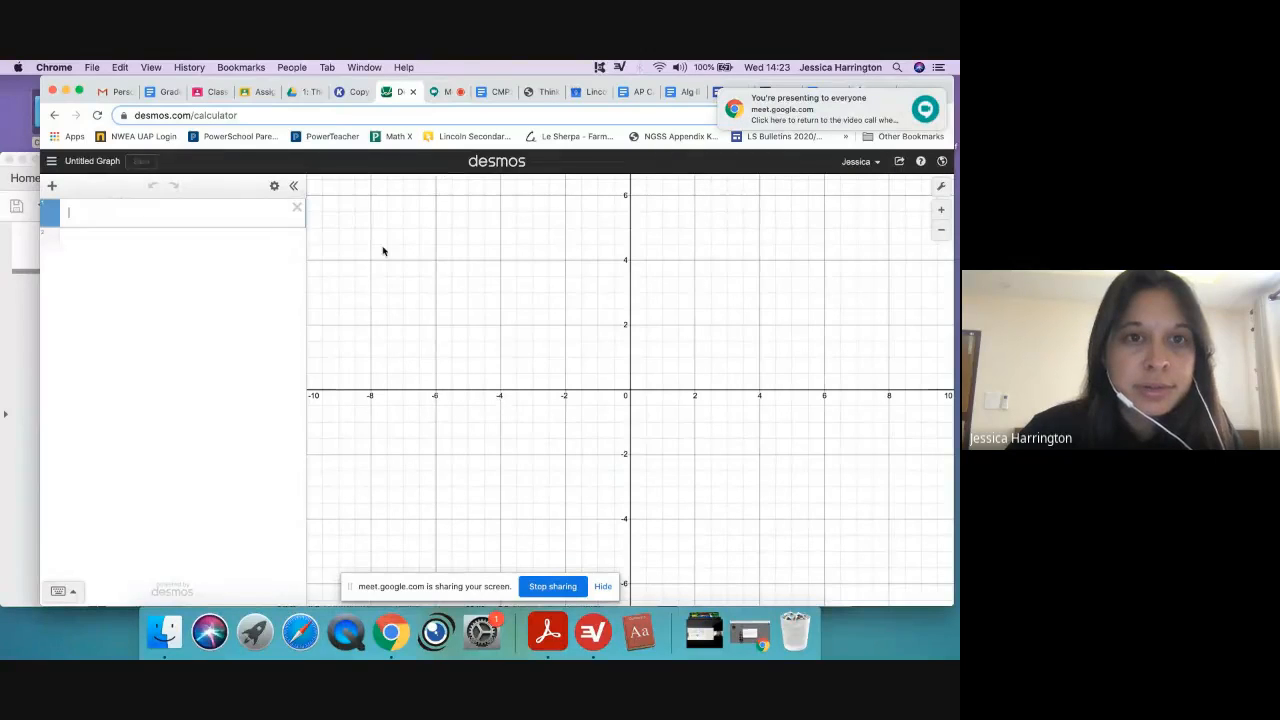
pyautogui.press('super+l')
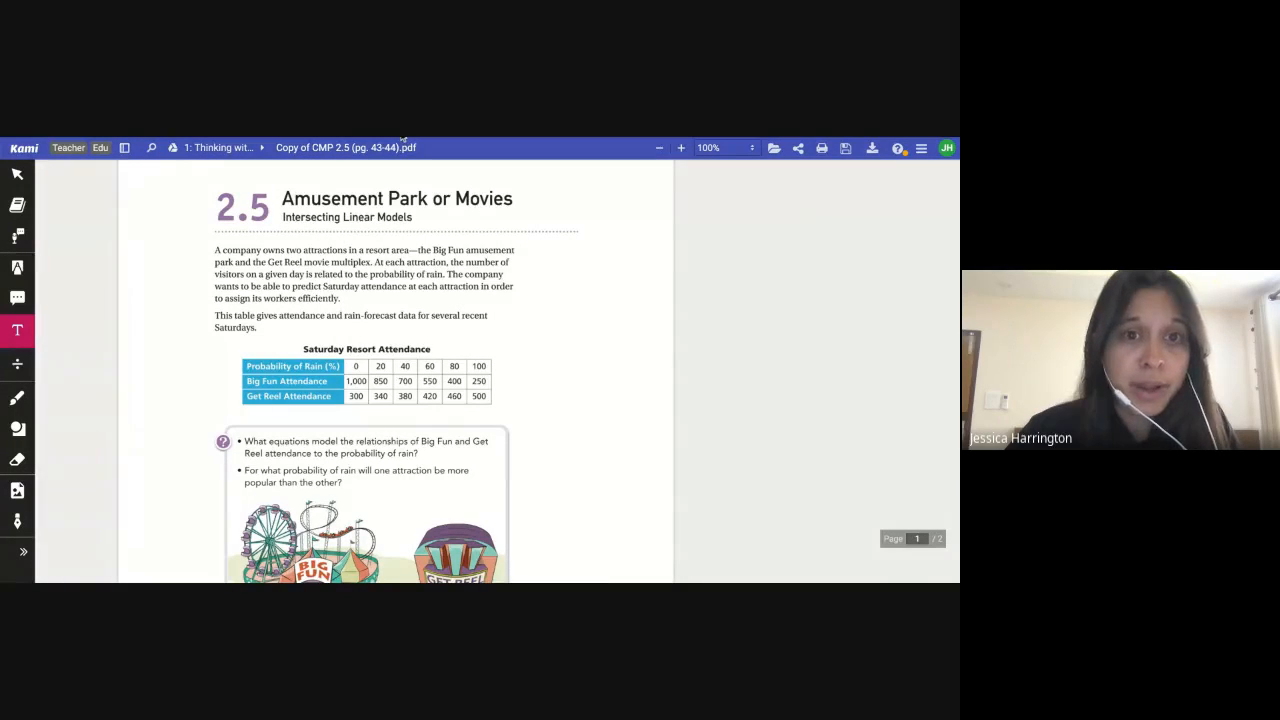
pyautogui.click(200, 138)
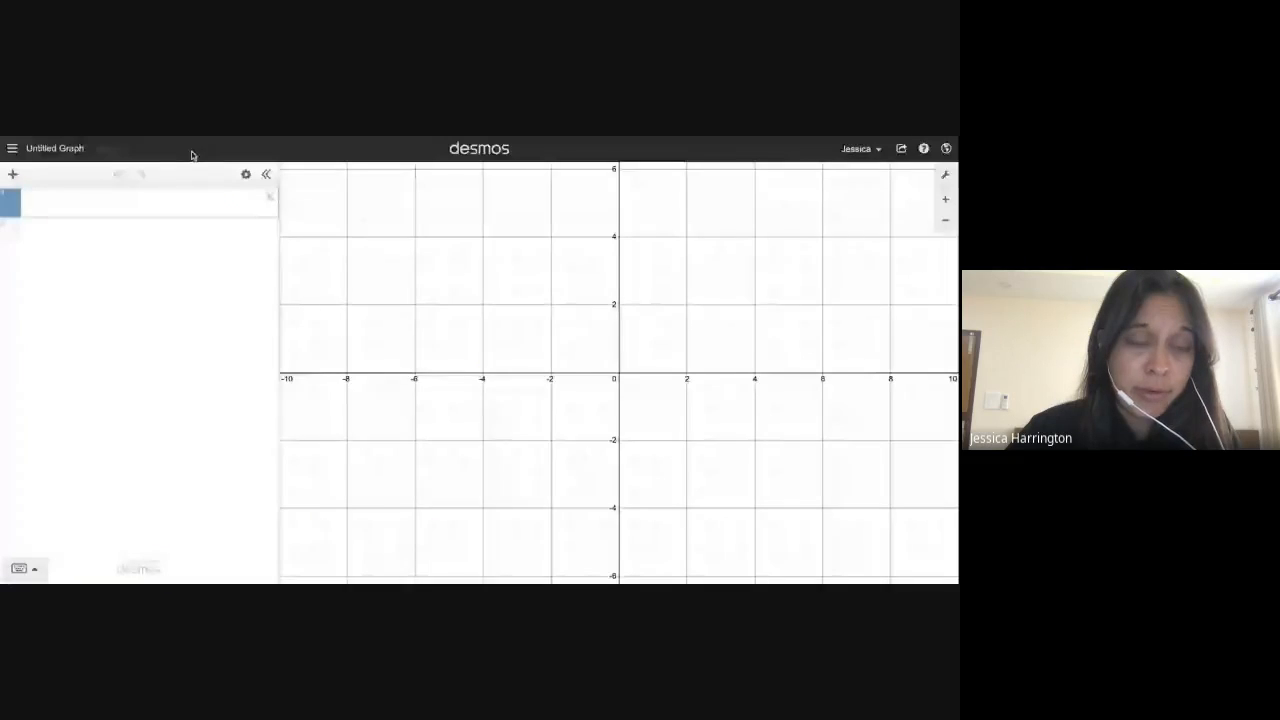
# Add a new table and start its x1 column with 0 and 20
pyautogui.click(13, 177)
pyautogui.click(37, 255)
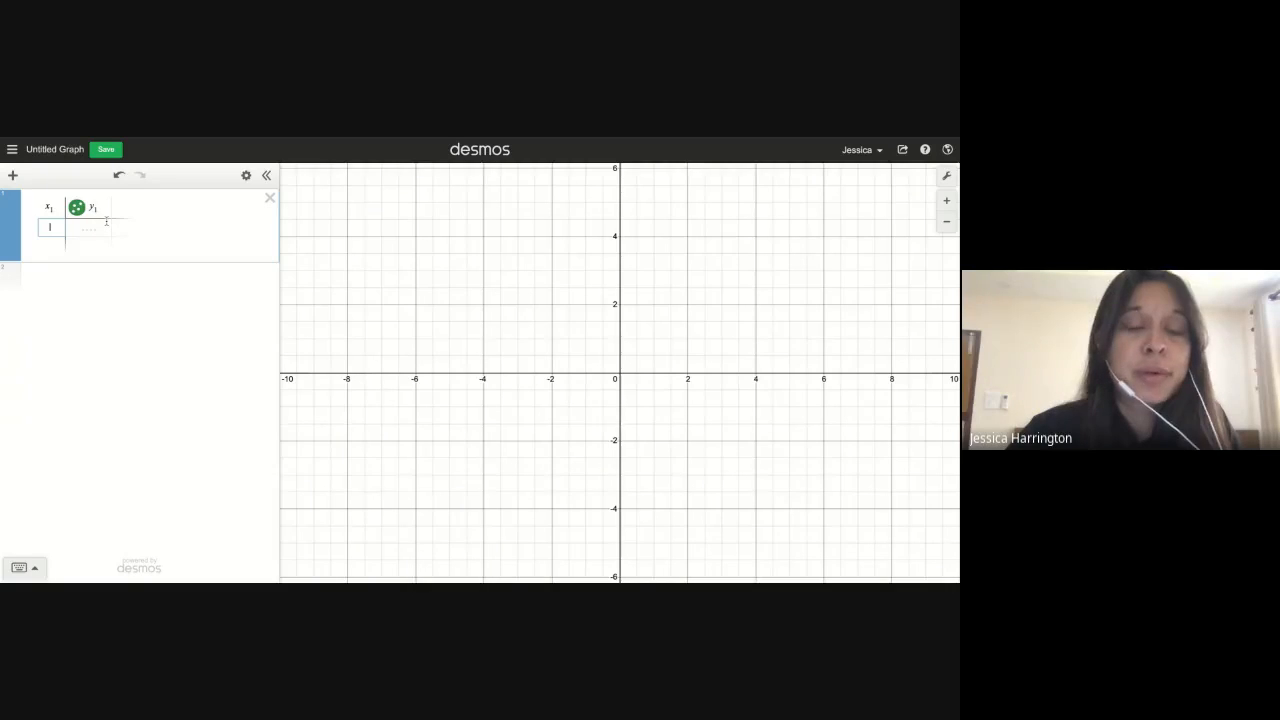
pyautogui.write('1')
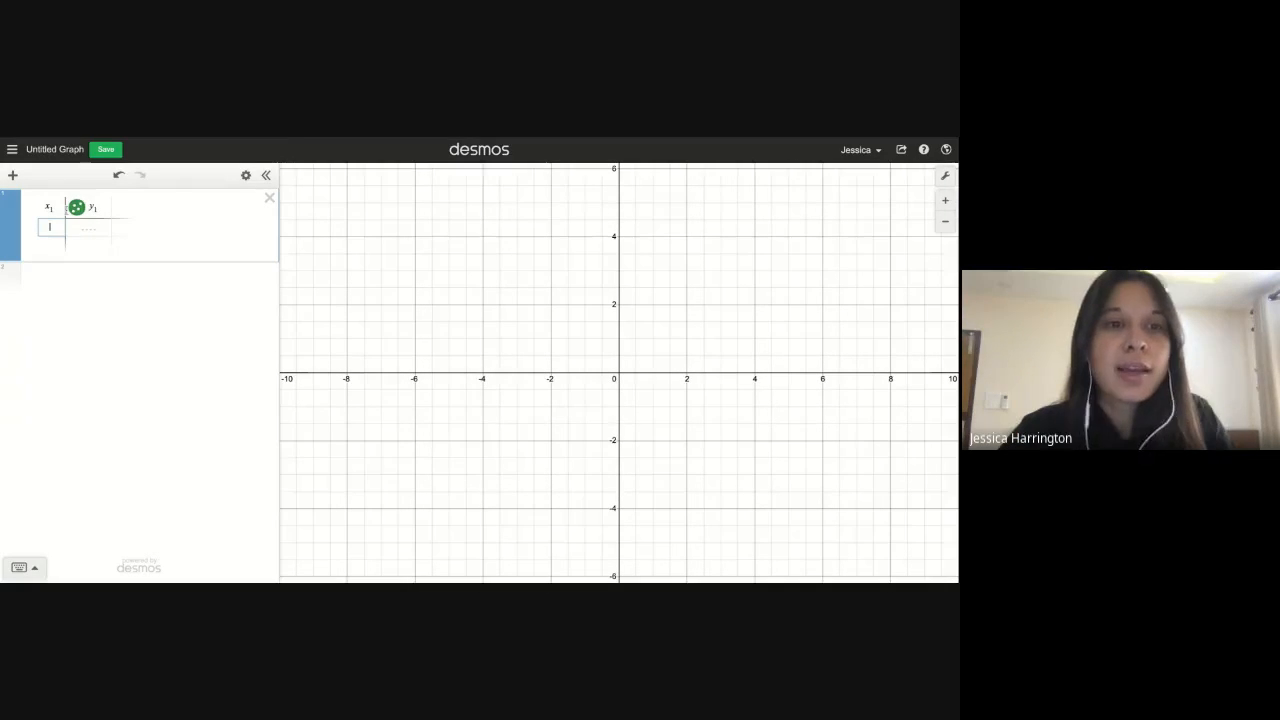
pyautogui.write('1')
pyautogui.press('Return')
pyautogui.write('2')
pyautogui.press('Up')
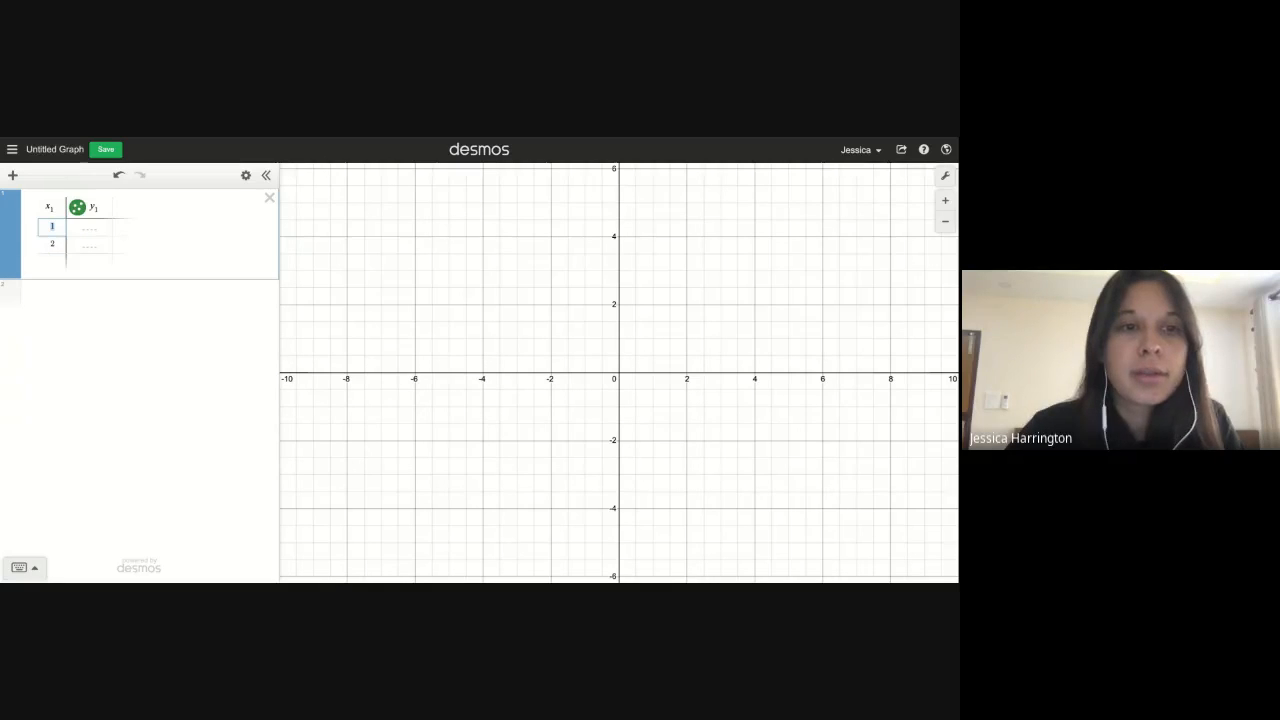
pyautogui.write('0')
pyautogui.press('Down')
pyautogui.write('20')
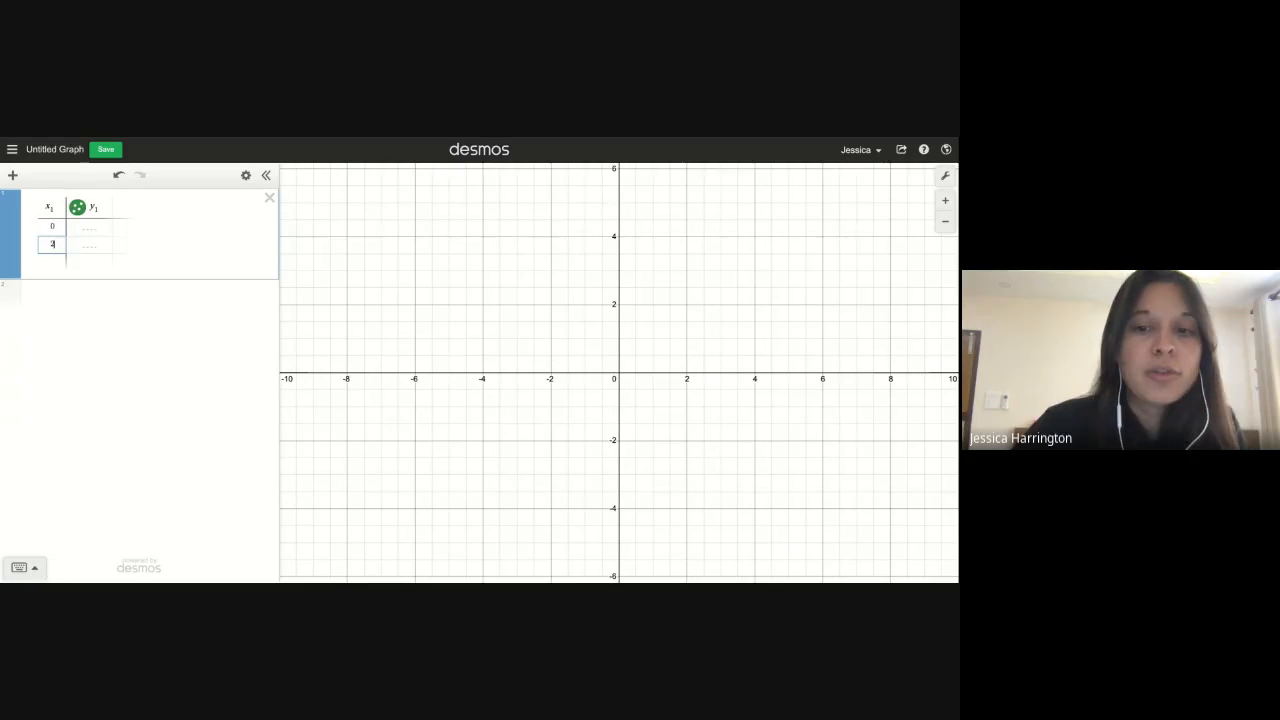
# Continue the x1 column with 40, 60, 80 and 100
pyautogui.press('Return')
pyautogui.write('40')
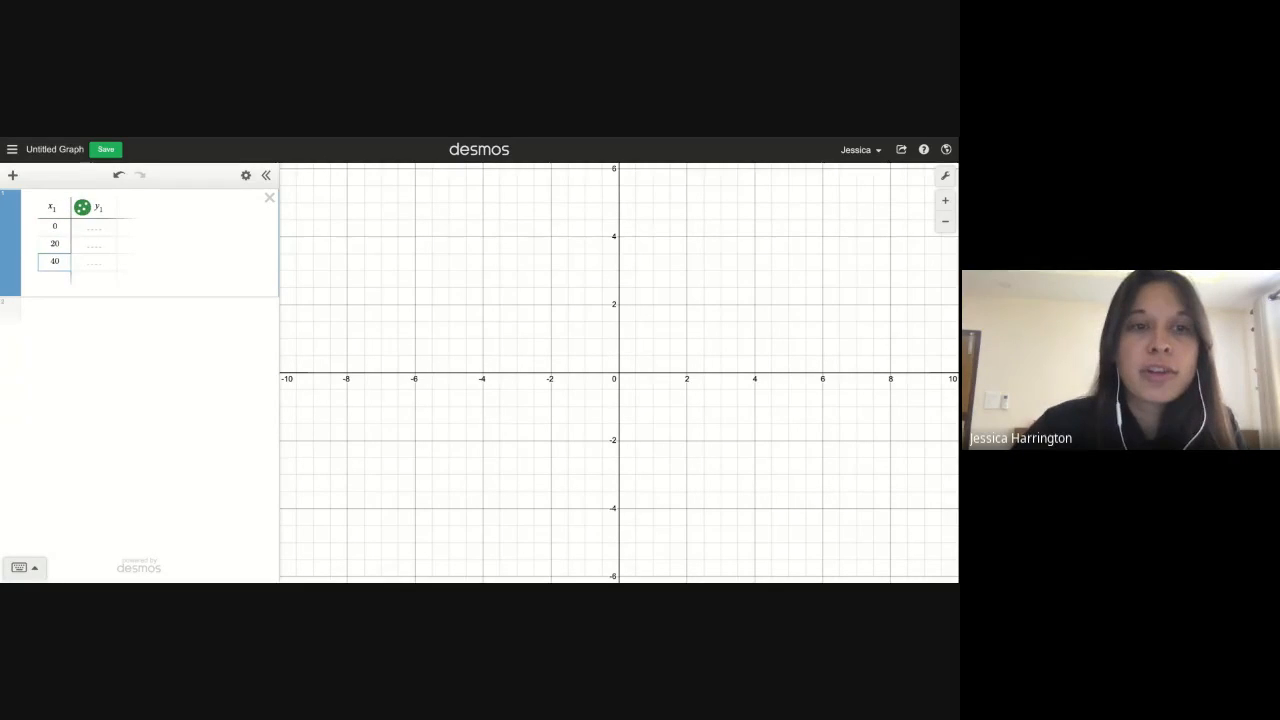
pyautogui.press('Return')
pyautogui.write('60')
pyautogui.press('Return')
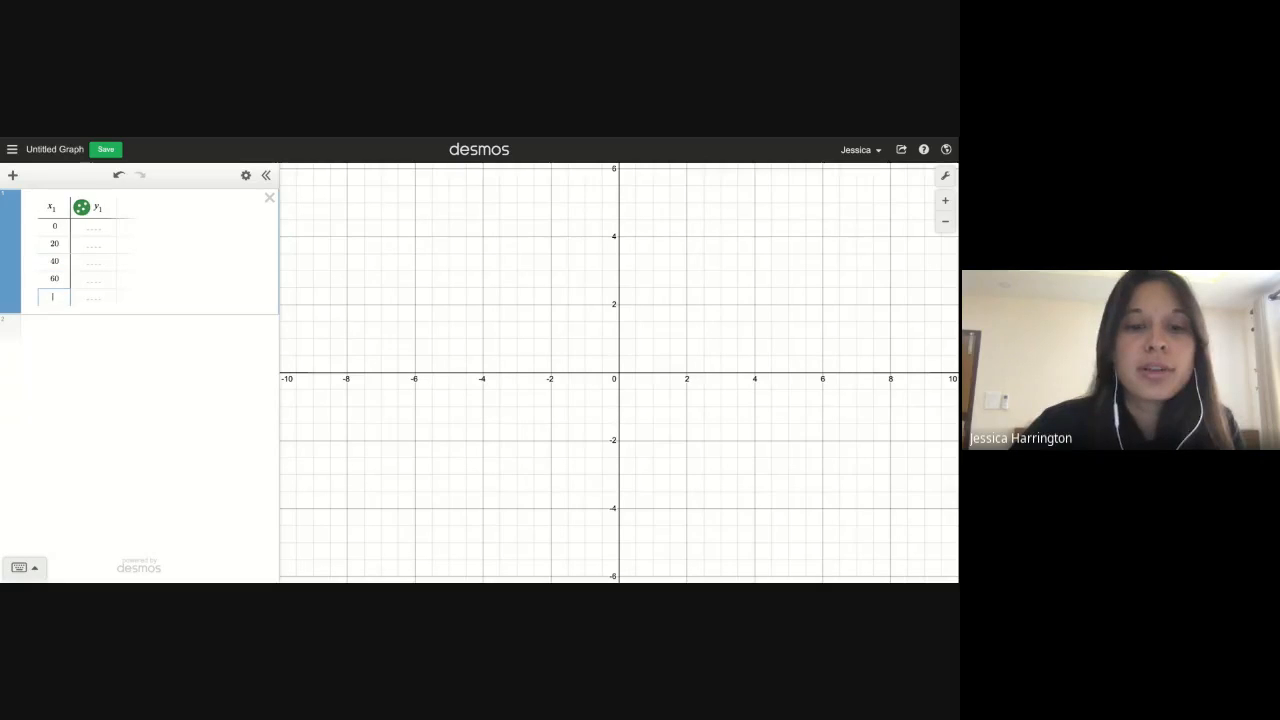
pyautogui.write('80')
pyautogui.press('Up')
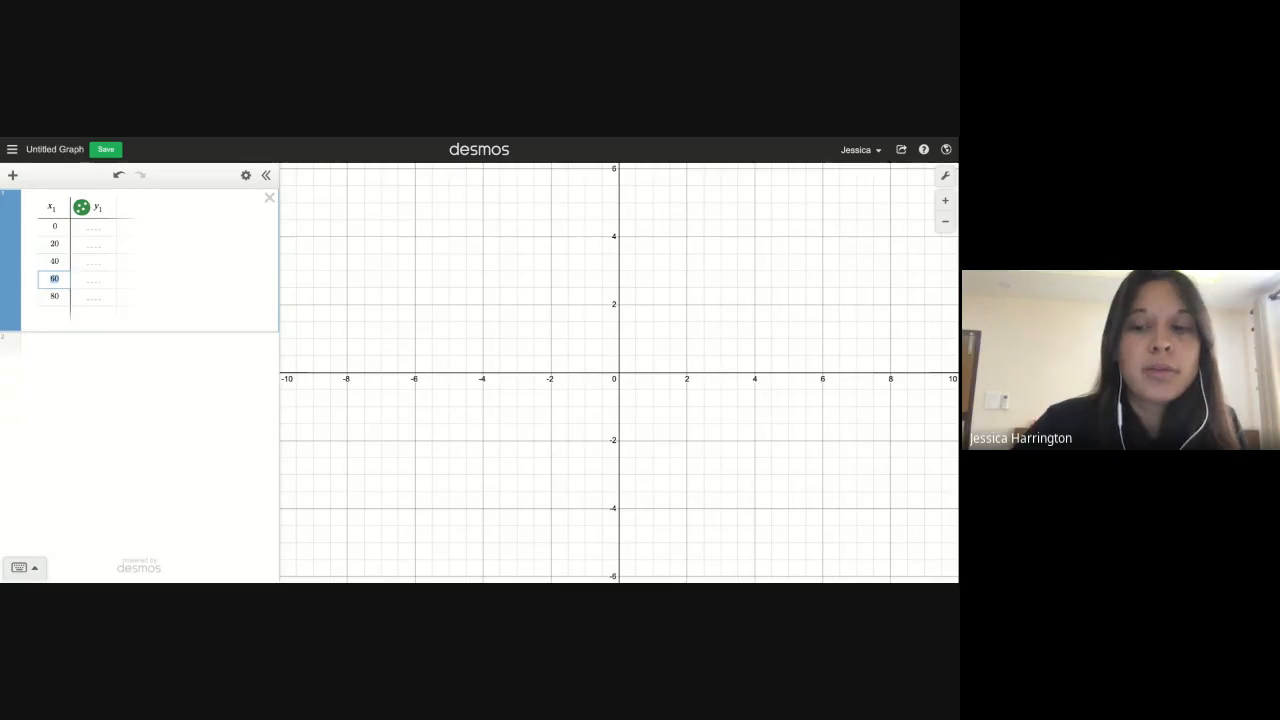
pyautogui.press('Down')
pyautogui.press('Down')
pyautogui.write('100')
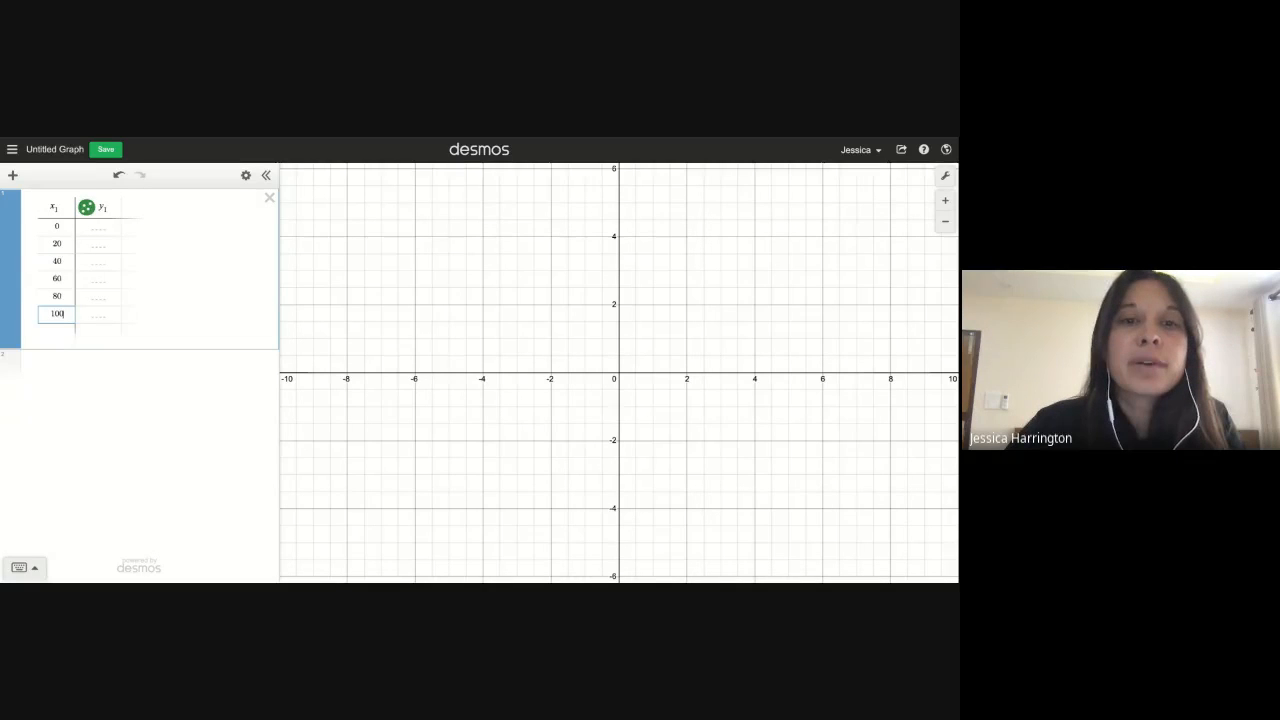
# Enter 1000, 850 and 700 in the y1 column for the first three rows
pyautogui.click(105, 229)
pyautogui.write('1000')
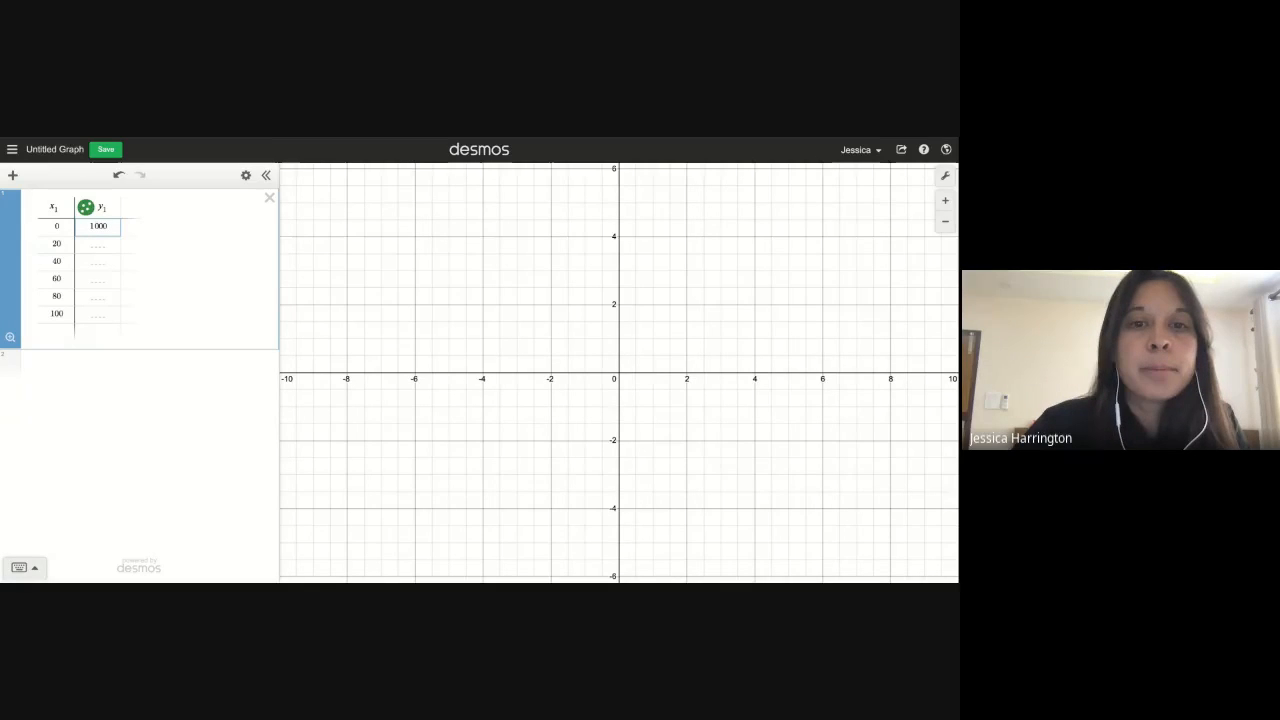
pyautogui.click(100, 244)
pyautogui.write('850')
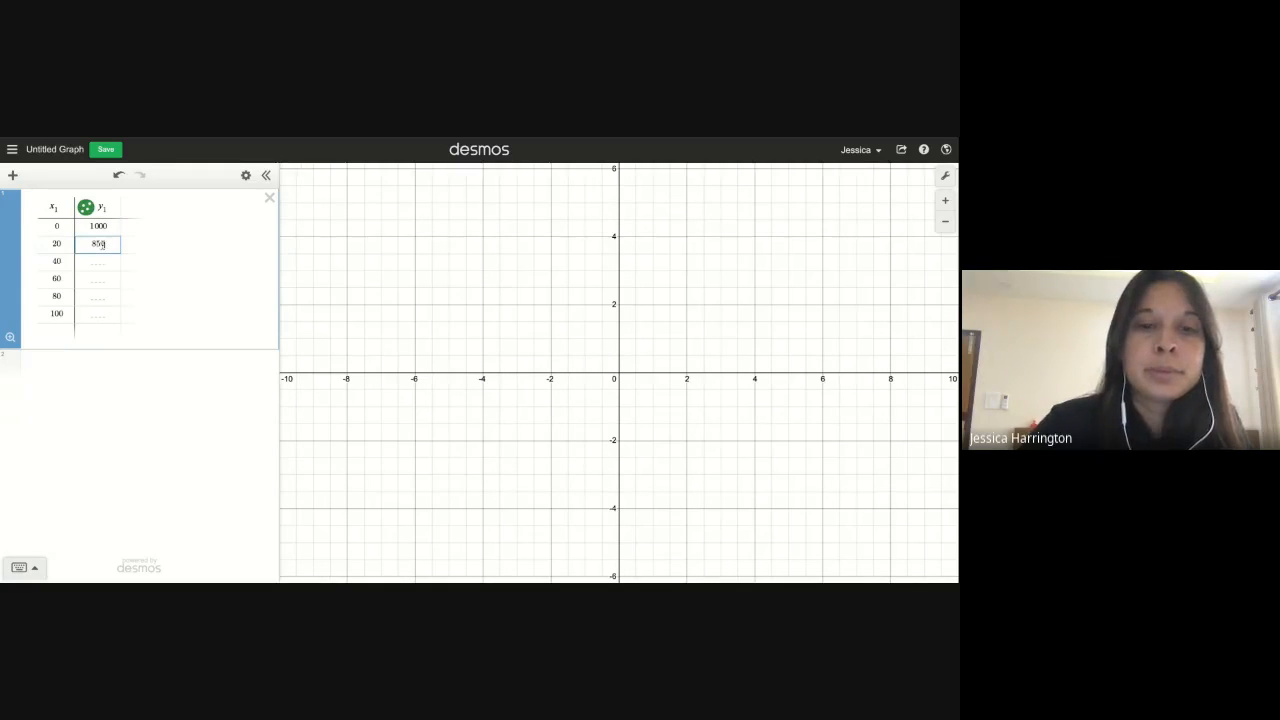
pyautogui.click(105, 261)
pyautogui.write('700')
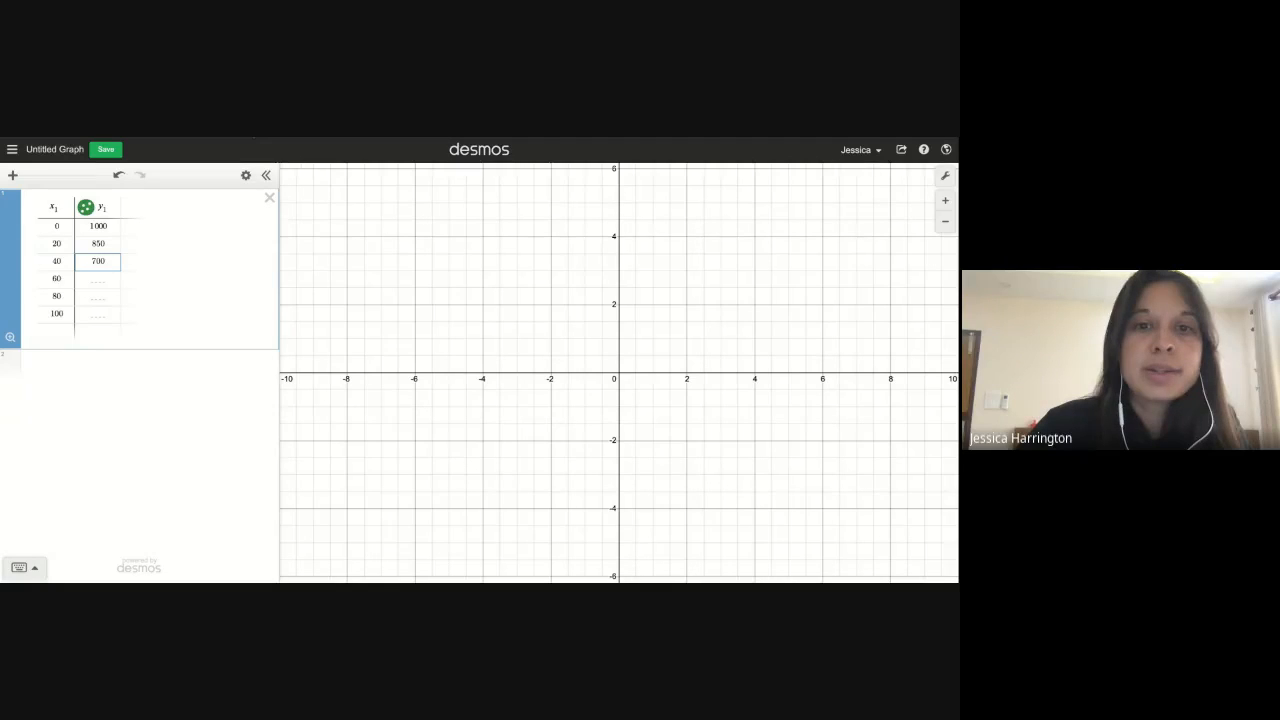
# Finish the y1 column with 550, 400 and 250
pyautogui.click(99, 279)
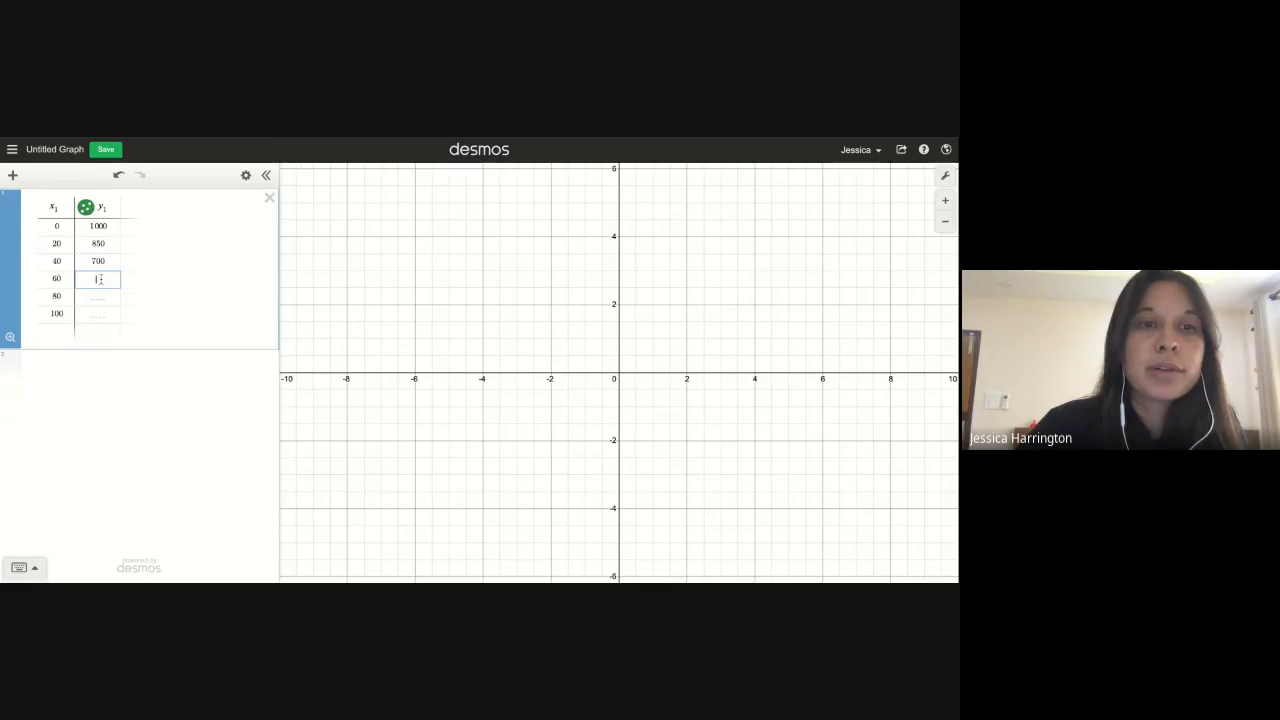
pyautogui.write('550')
pyautogui.press('BackSpace')
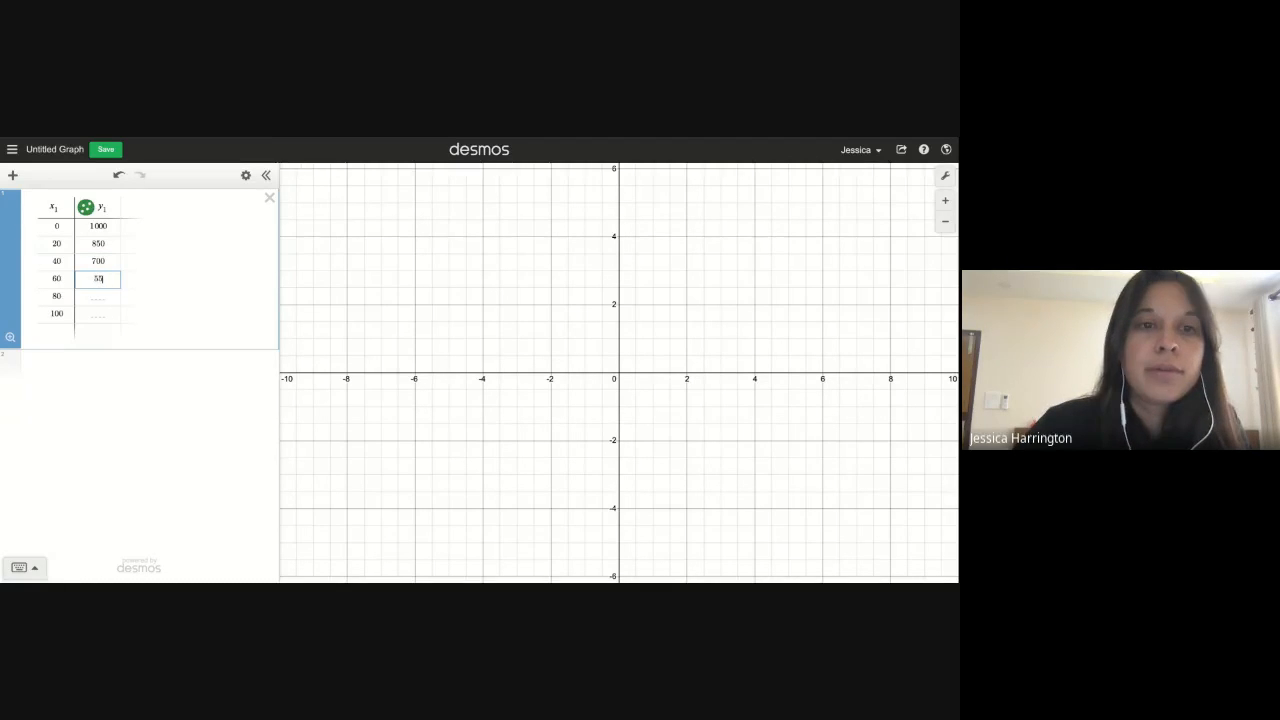
pyautogui.write('0')
pyautogui.click(98, 296)
pyautogui.write('400')
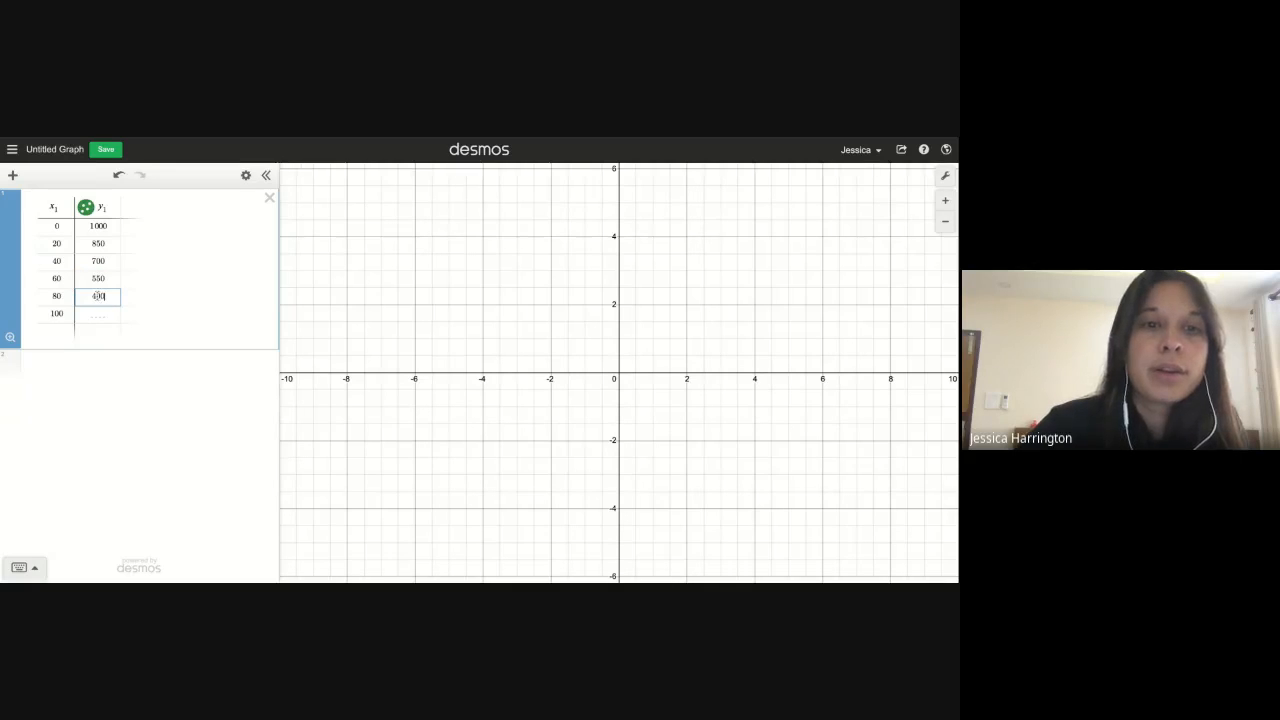
pyautogui.click(99, 316)
pyautogui.write('250')
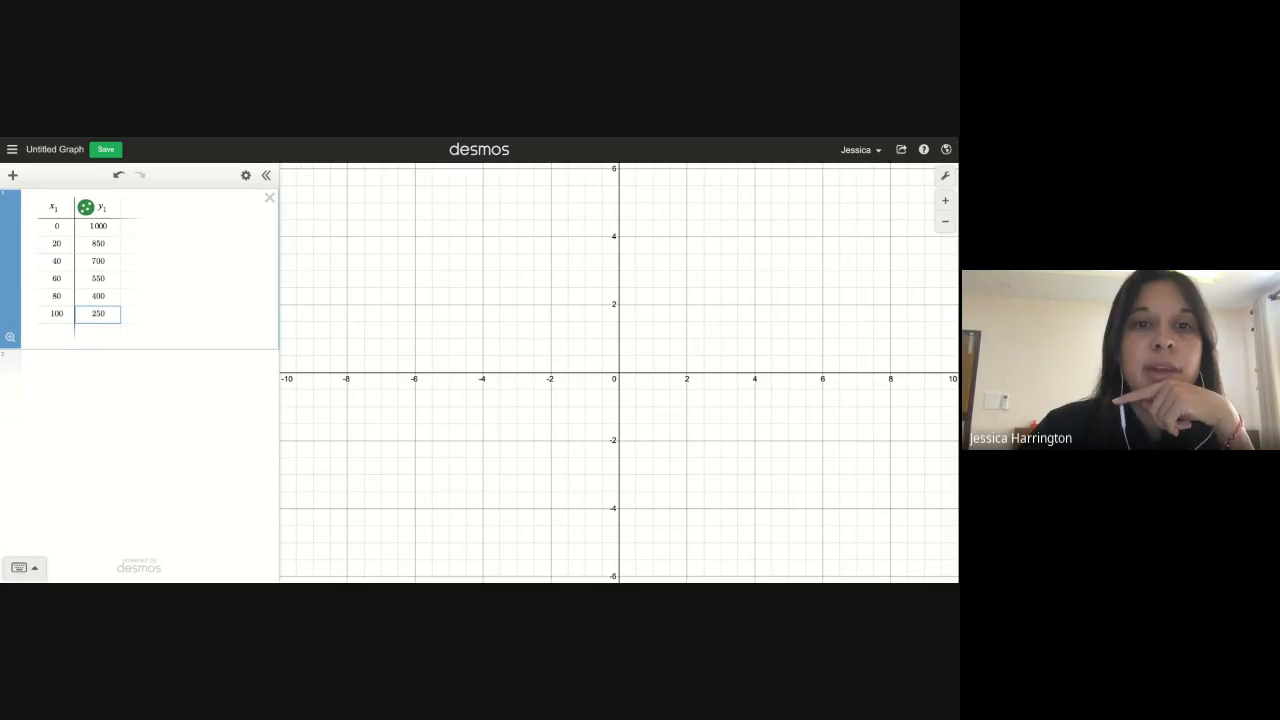
# Add a second table and start its x2 column with values from 0
pyautogui.click(45, 380)
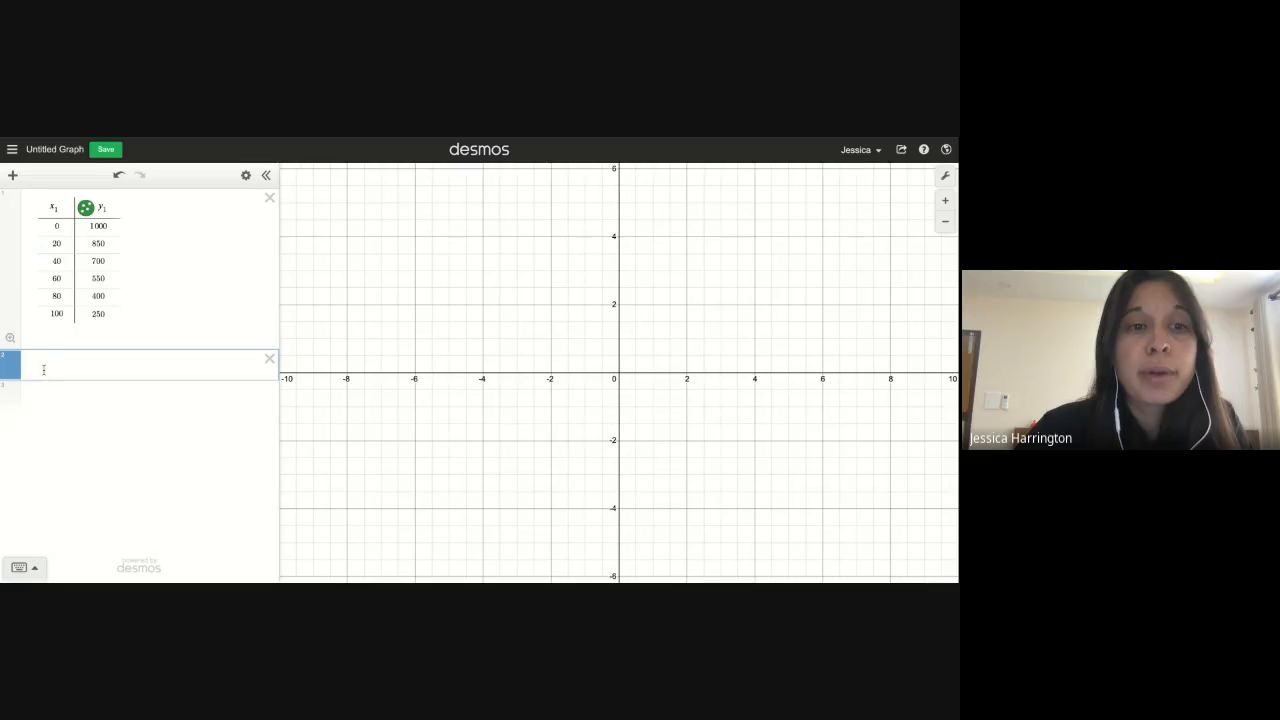
pyautogui.click(12, 176)
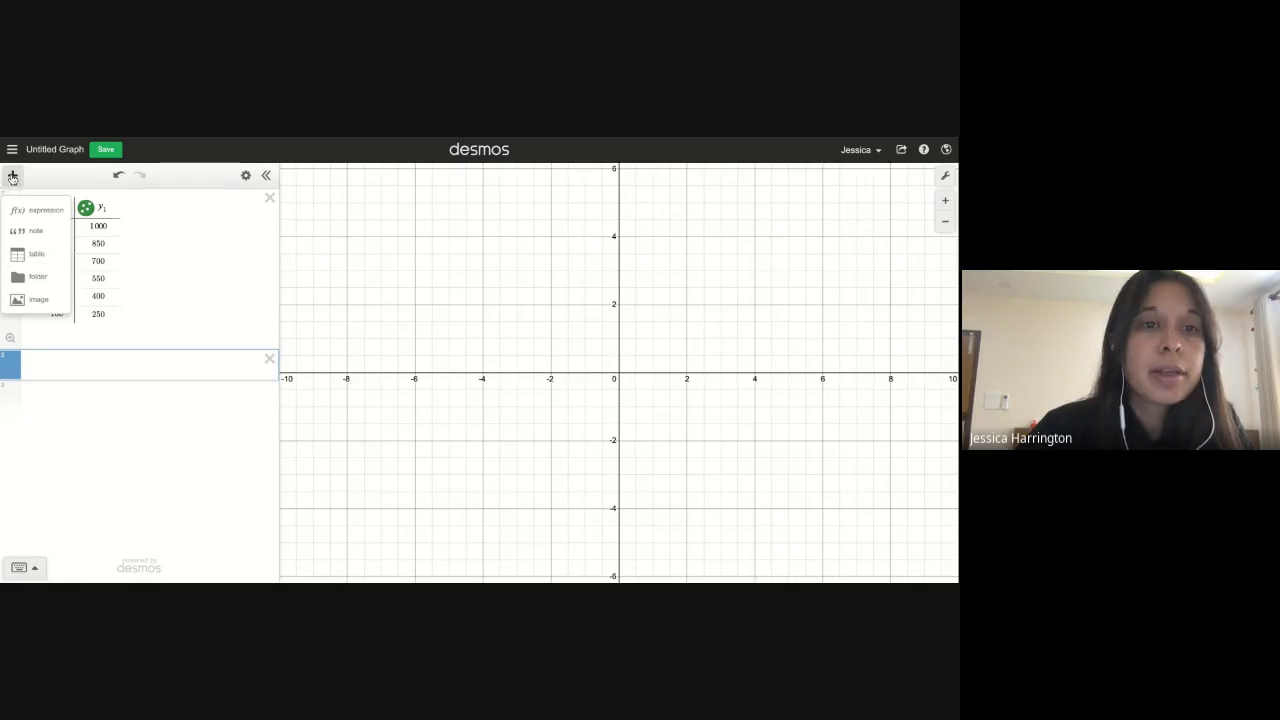
pyautogui.click(17, 254)
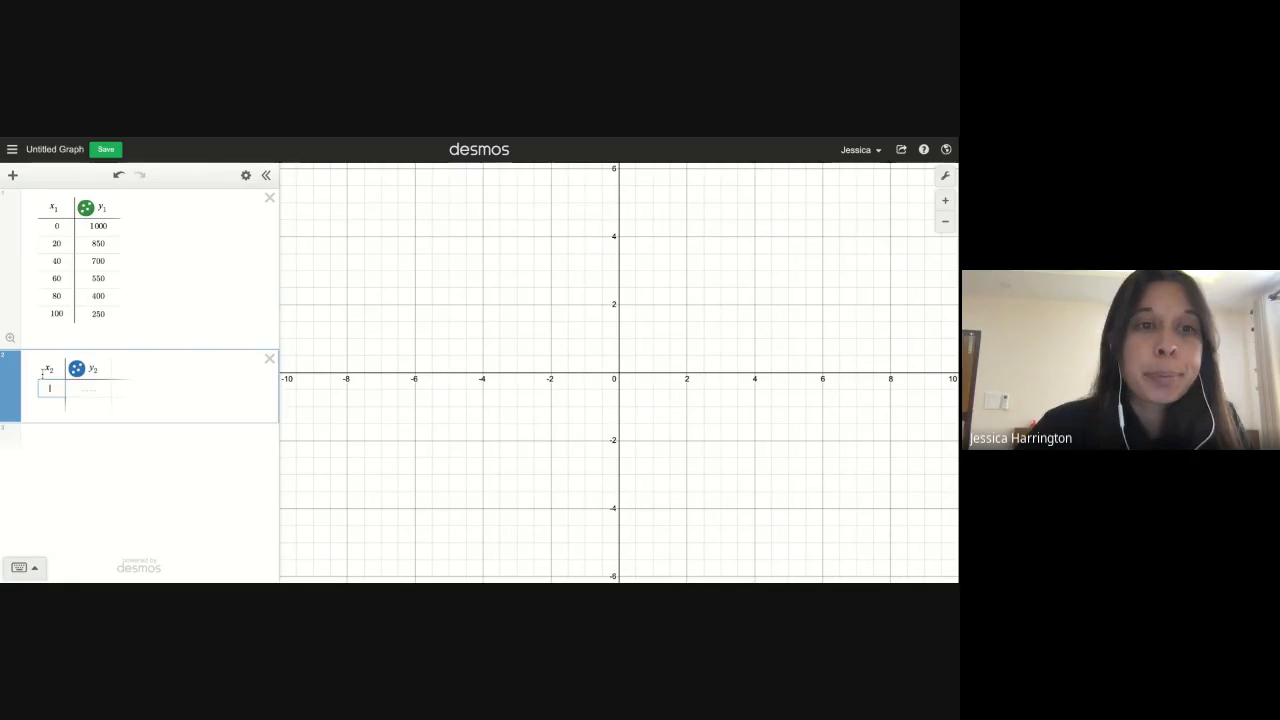
pyautogui.write('0')
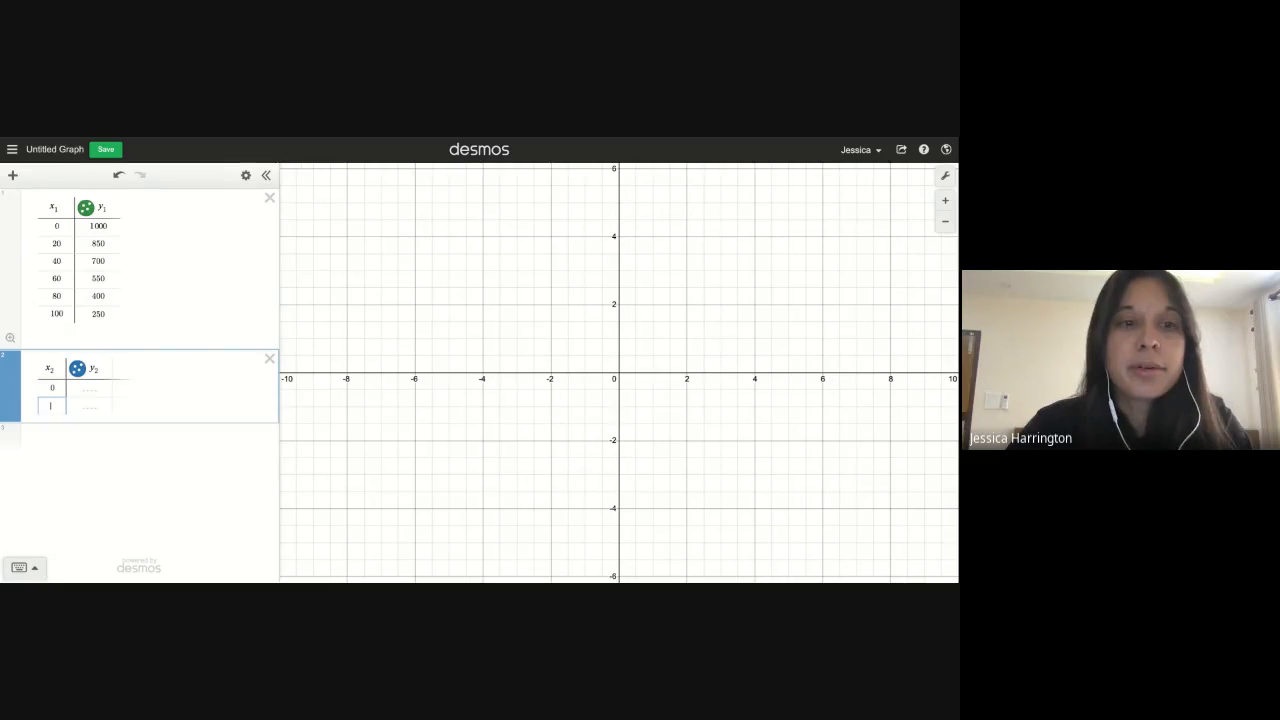
pyautogui.press('Return')
pyautogui.write('20')
pyautogui.press('Return')
pyautogui.write('4')
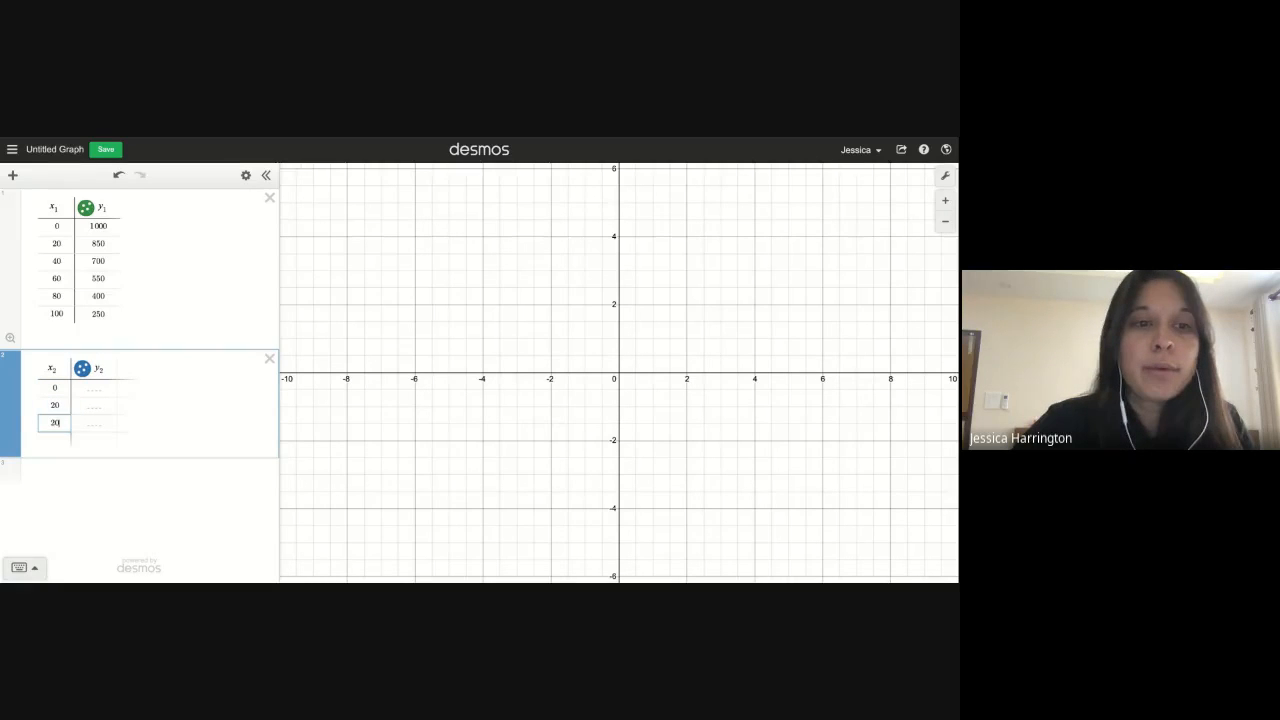
pyautogui.write('0')
pyautogui.press('Up')
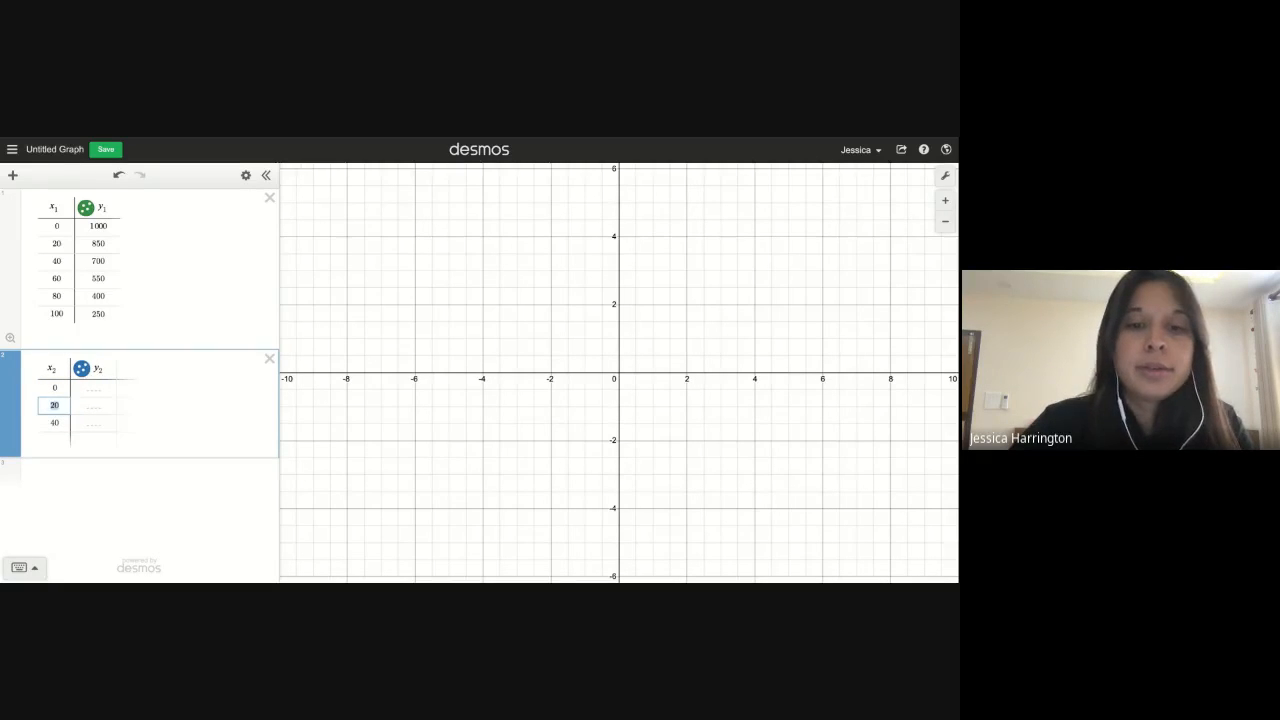
# Complete the x2 column so it reads 0, 40, 60, 80 and 100
pyautogui.write('60')
pyautogui.press('BackSpace')
pyautogui.press('BackSpace')
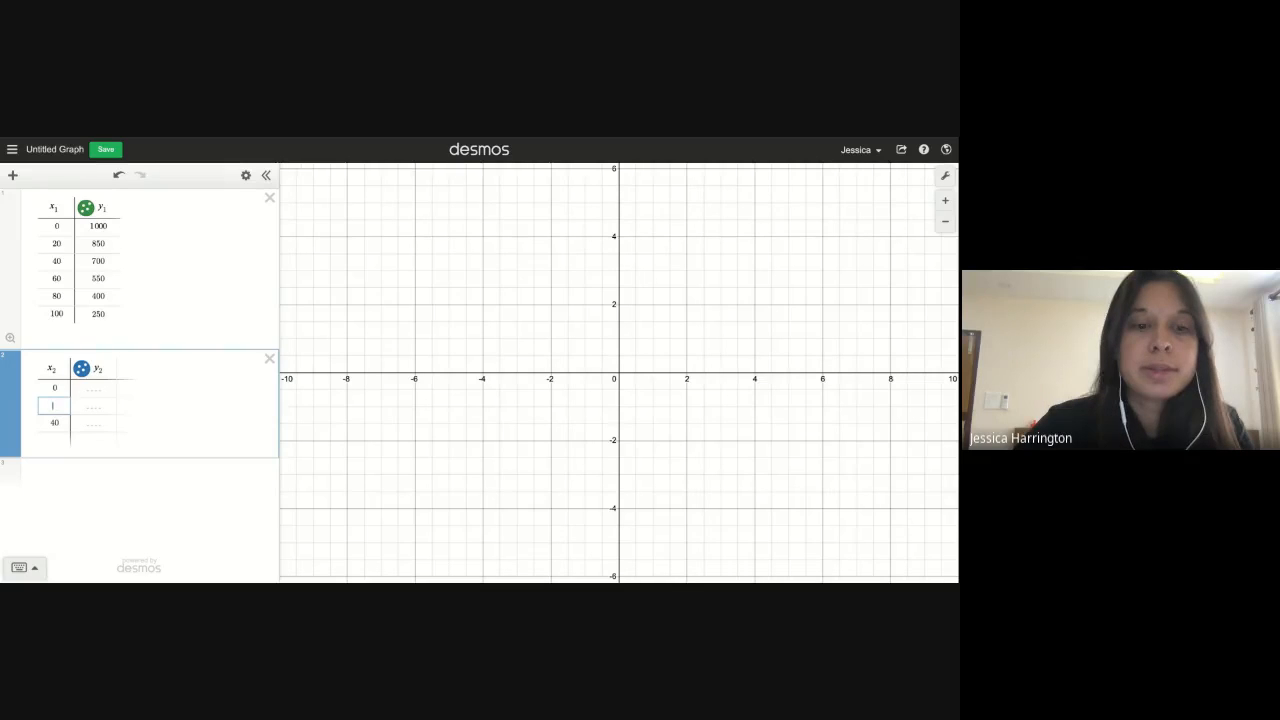
pyautogui.write('40')
pyautogui.press('Down')
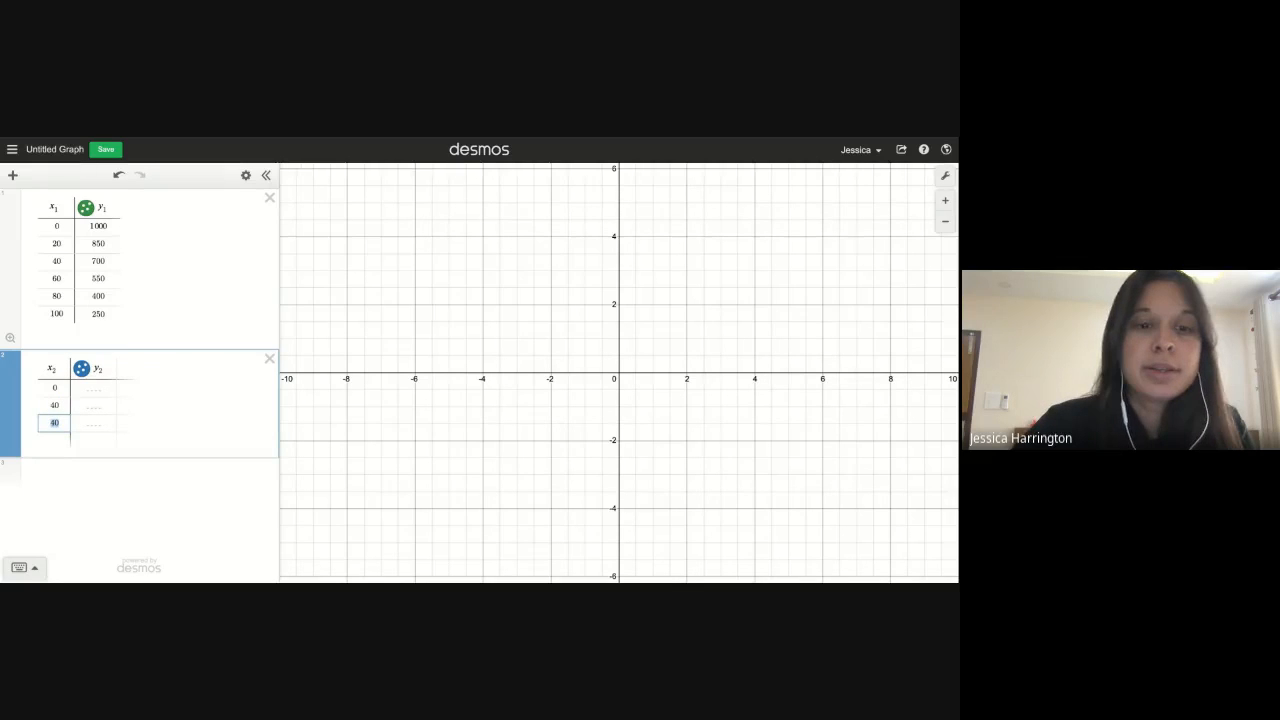
pyautogui.write('60')
pyautogui.press('Return')
pyautogui.write('80')
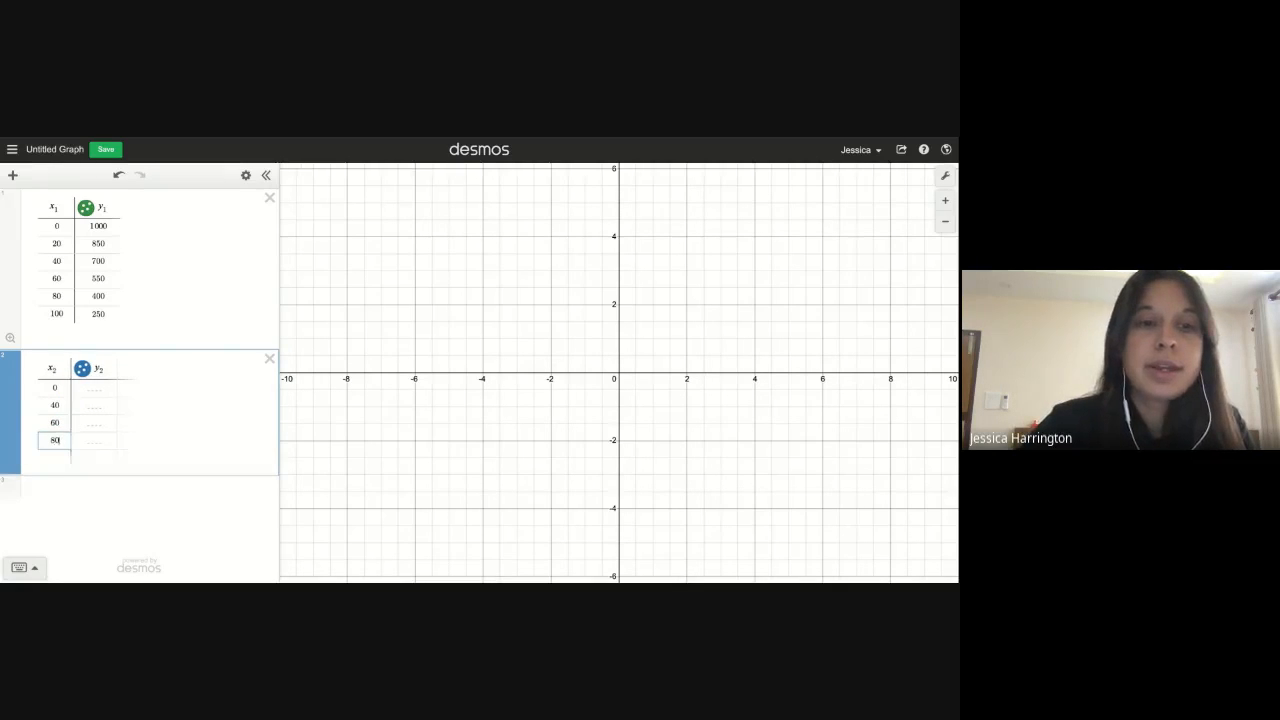
pyautogui.press('Return')
pyautogui.write('100')
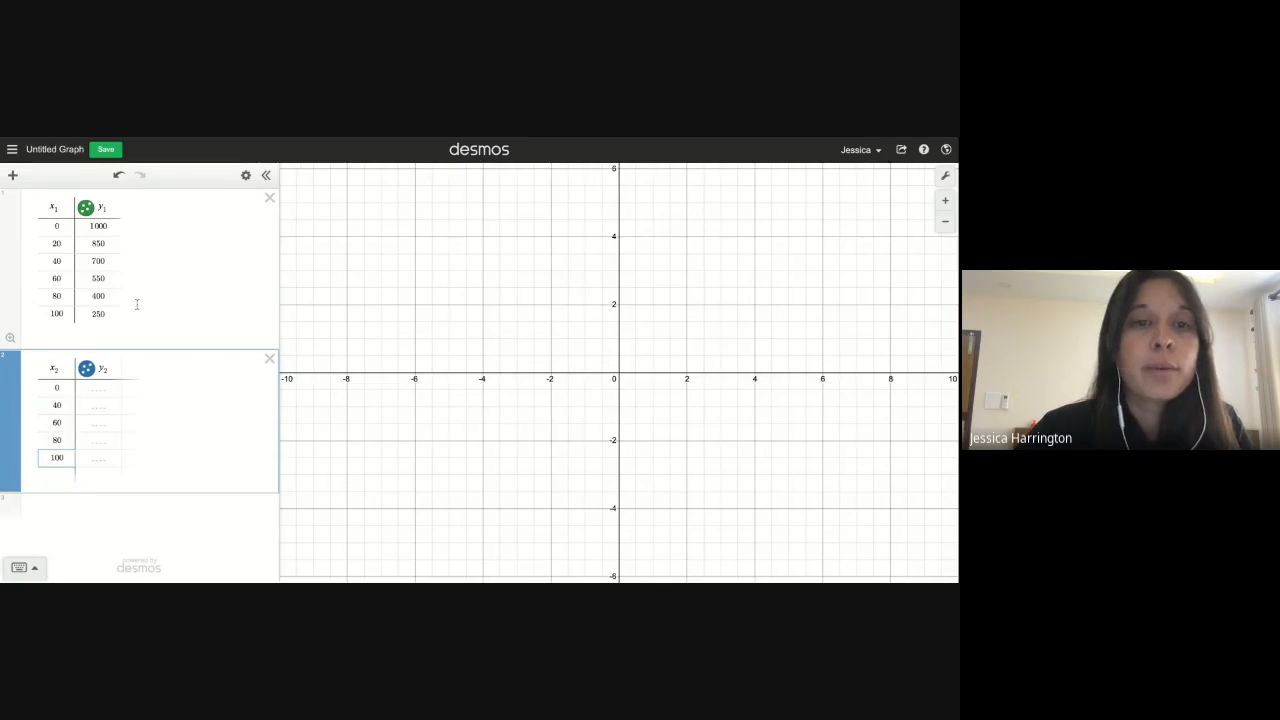
# Enter 300, 340 and 380 in the y2 column for the first three rows
pyautogui.click(93, 392)
pyautogui.write('300')
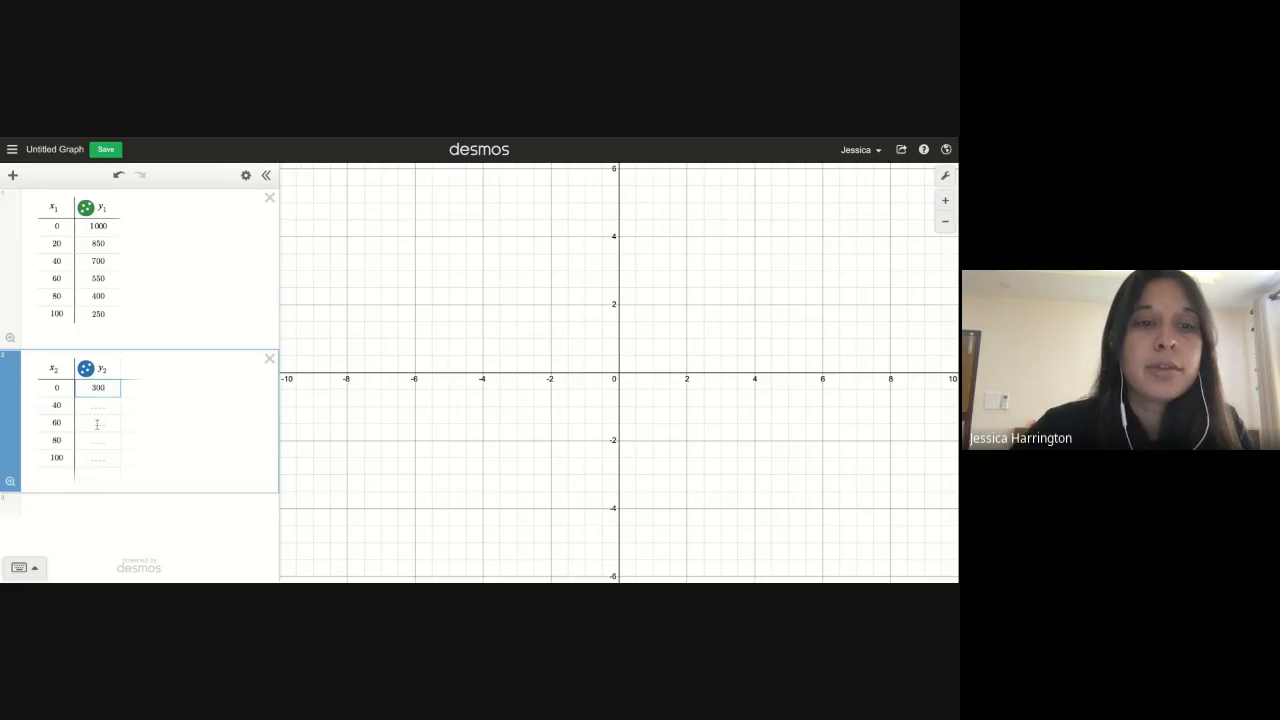
pyautogui.click(95, 405)
pyautogui.write('340')
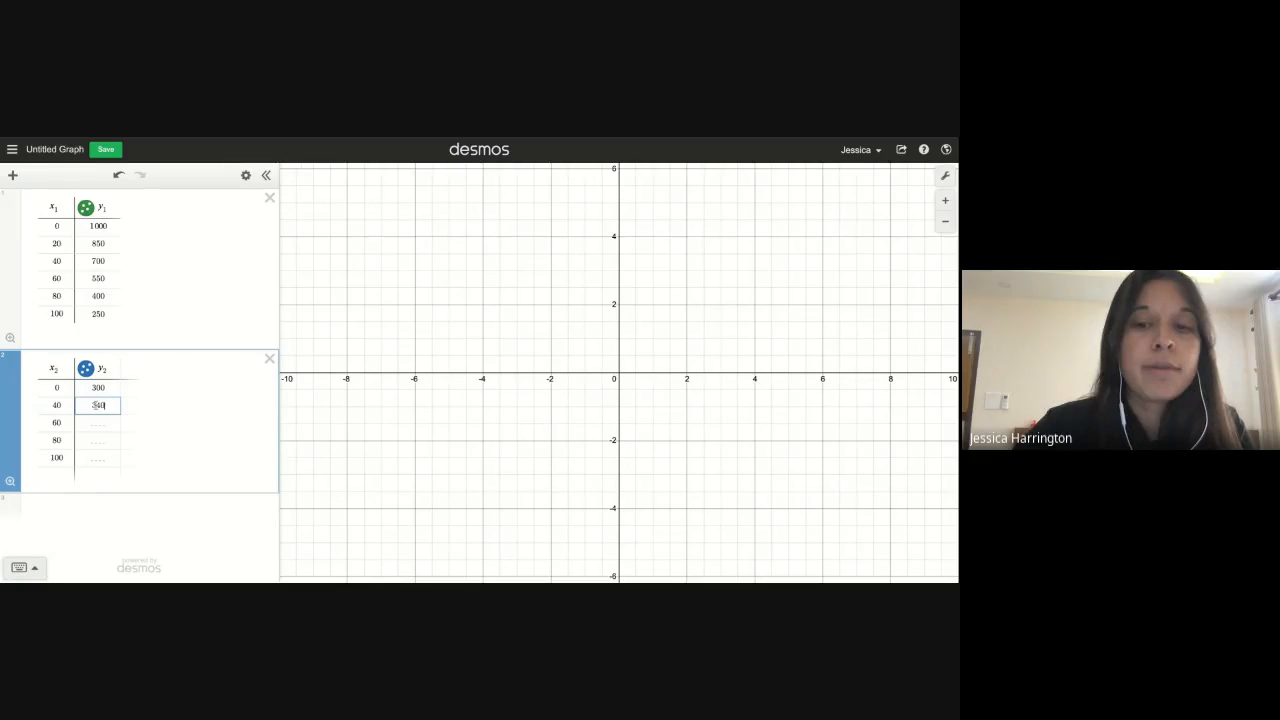
pyautogui.click(97, 423)
pyautogui.write('380')
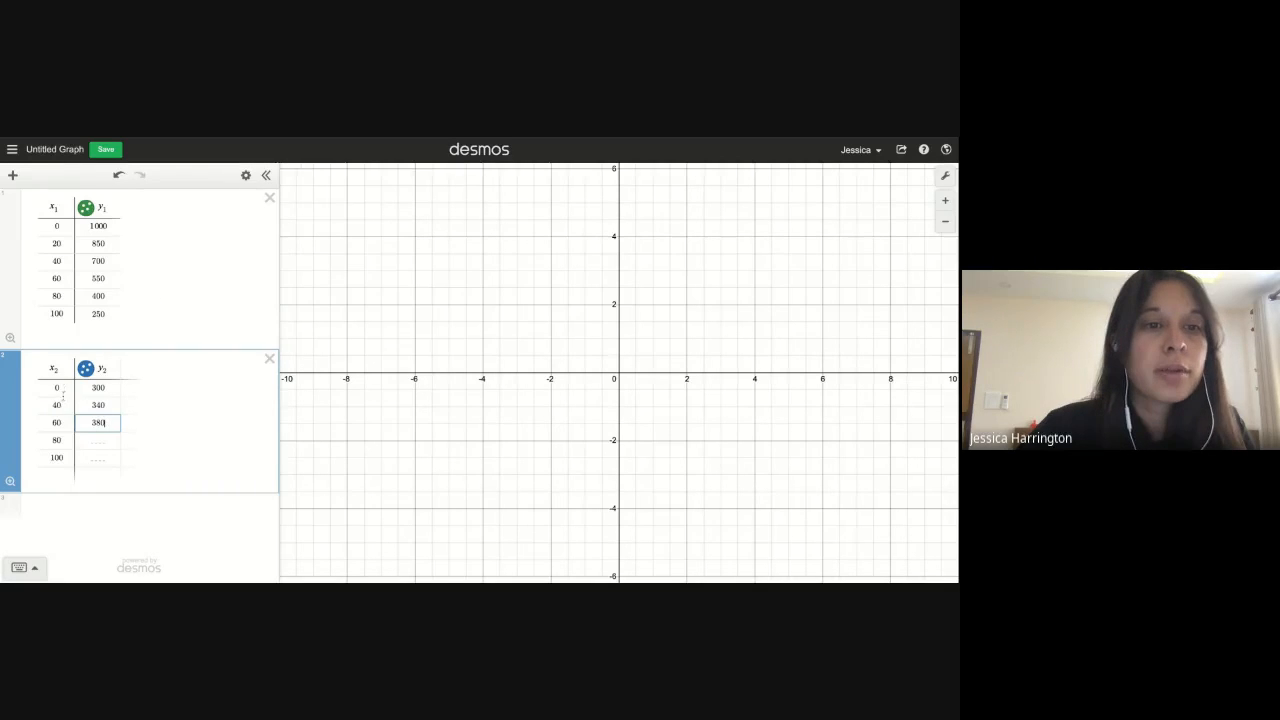
# Correct the x2 column so it reads 0, 20, 40, 60, 80 and 100
pyautogui.click(53, 405)
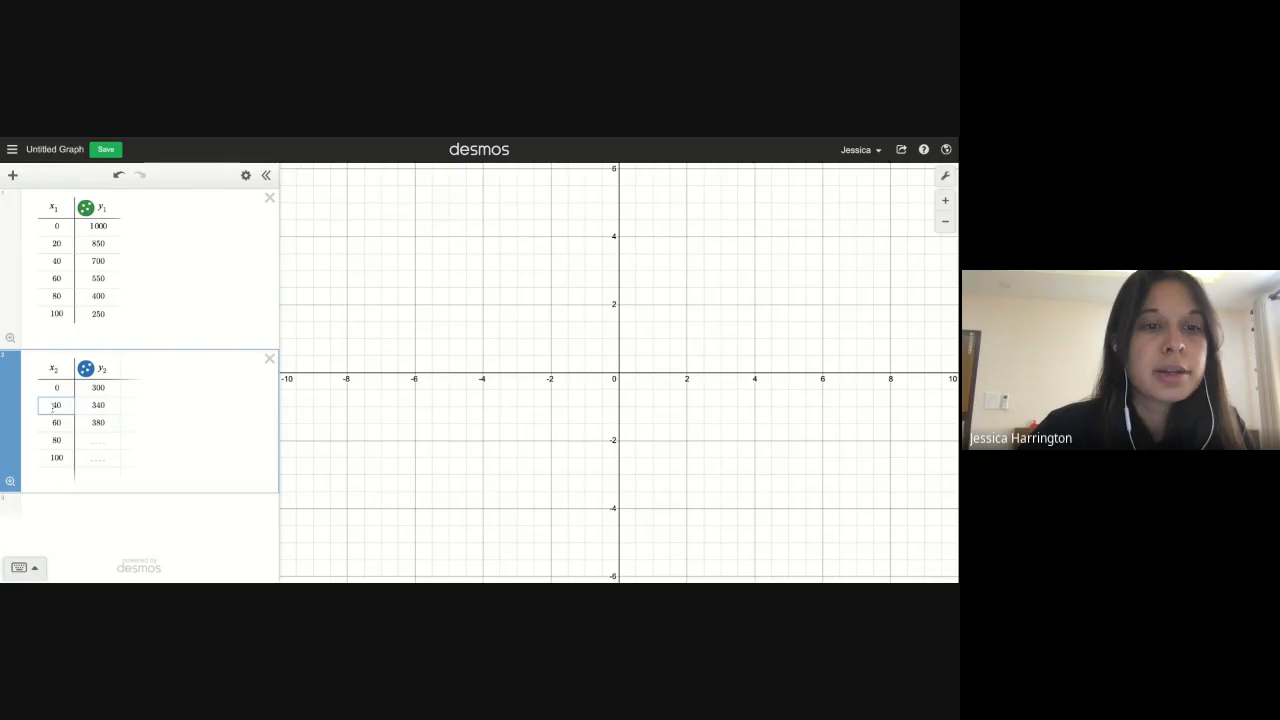
pyautogui.doubleClick(53, 405)
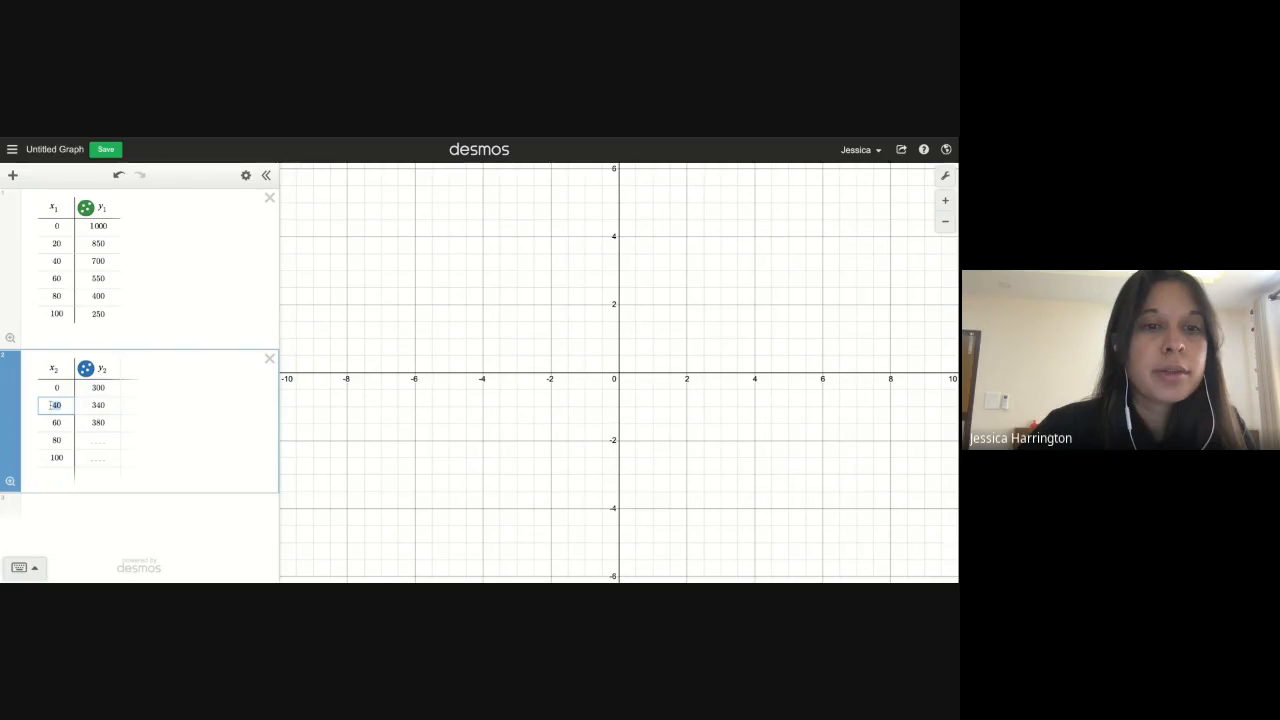
pyautogui.press('BackSpace')
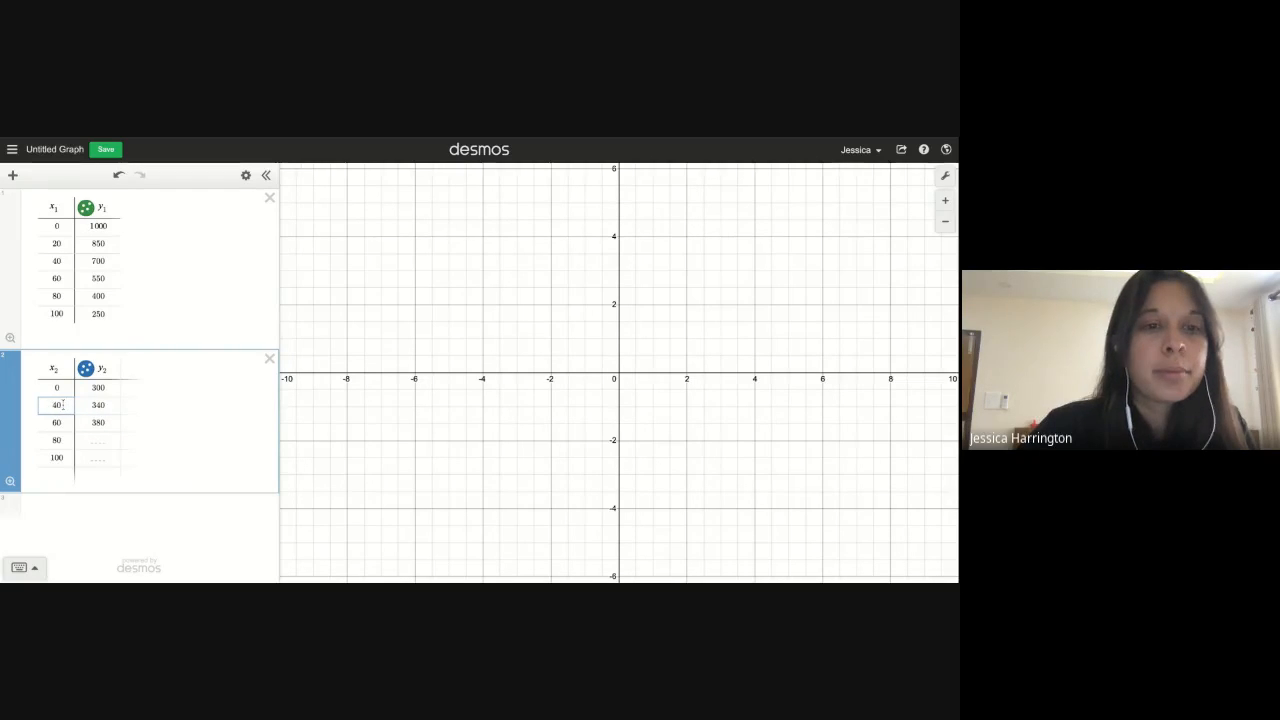
pyautogui.write('20')
pyautogui.press('Return')
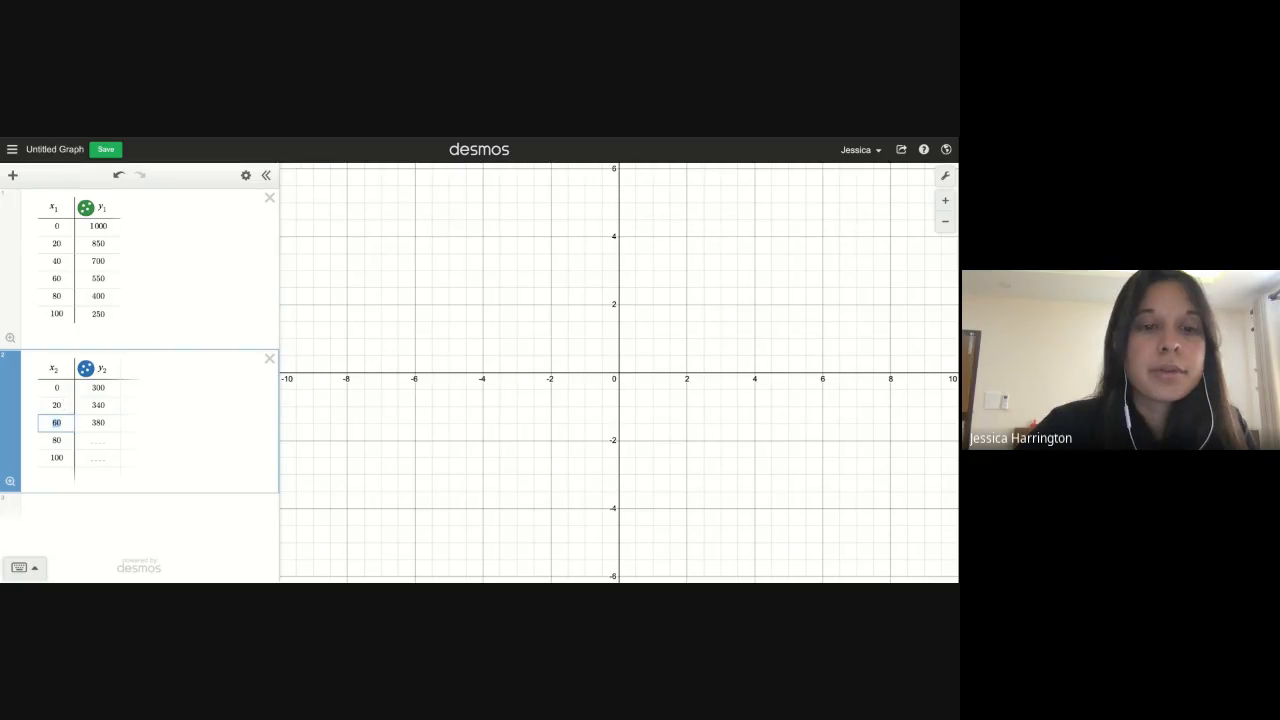
pyautogui.write('40')
pyautogui.press('Return')
pyautogui.write('60')
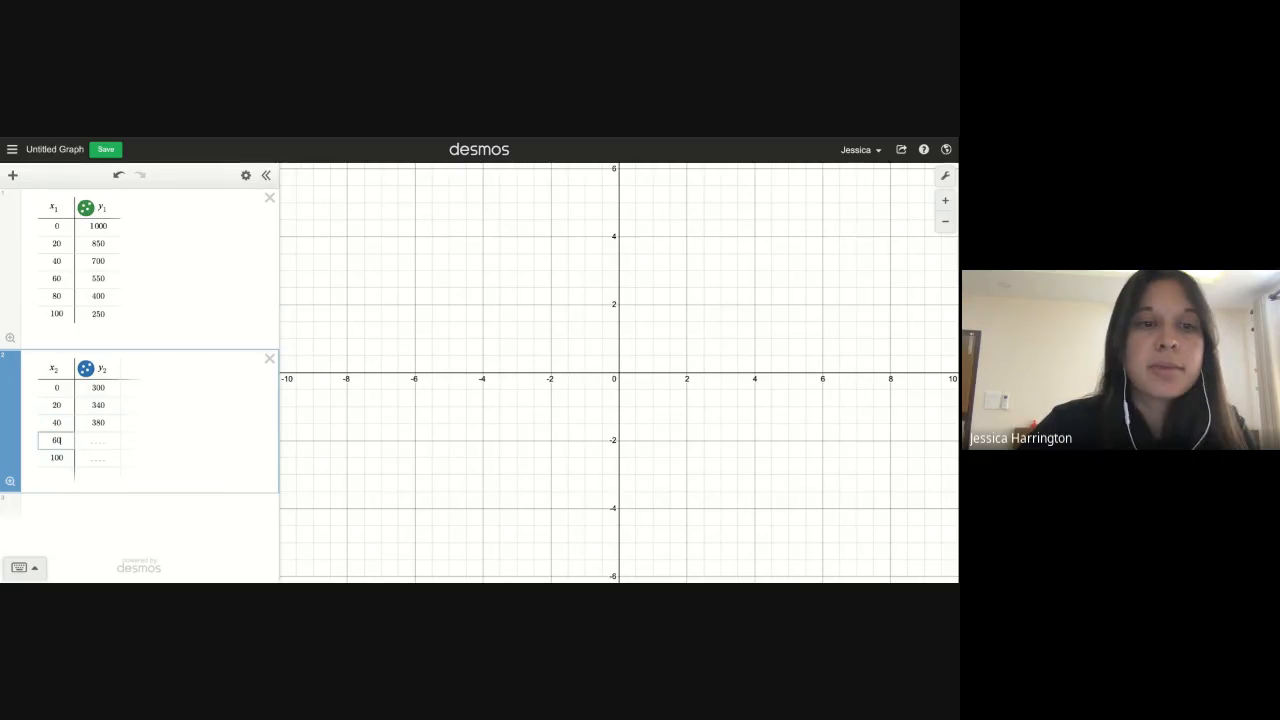
pyautogui.press('Return')
pyautogui.write('80')
pyautogui.press('Return')
pyautogui.write('100')
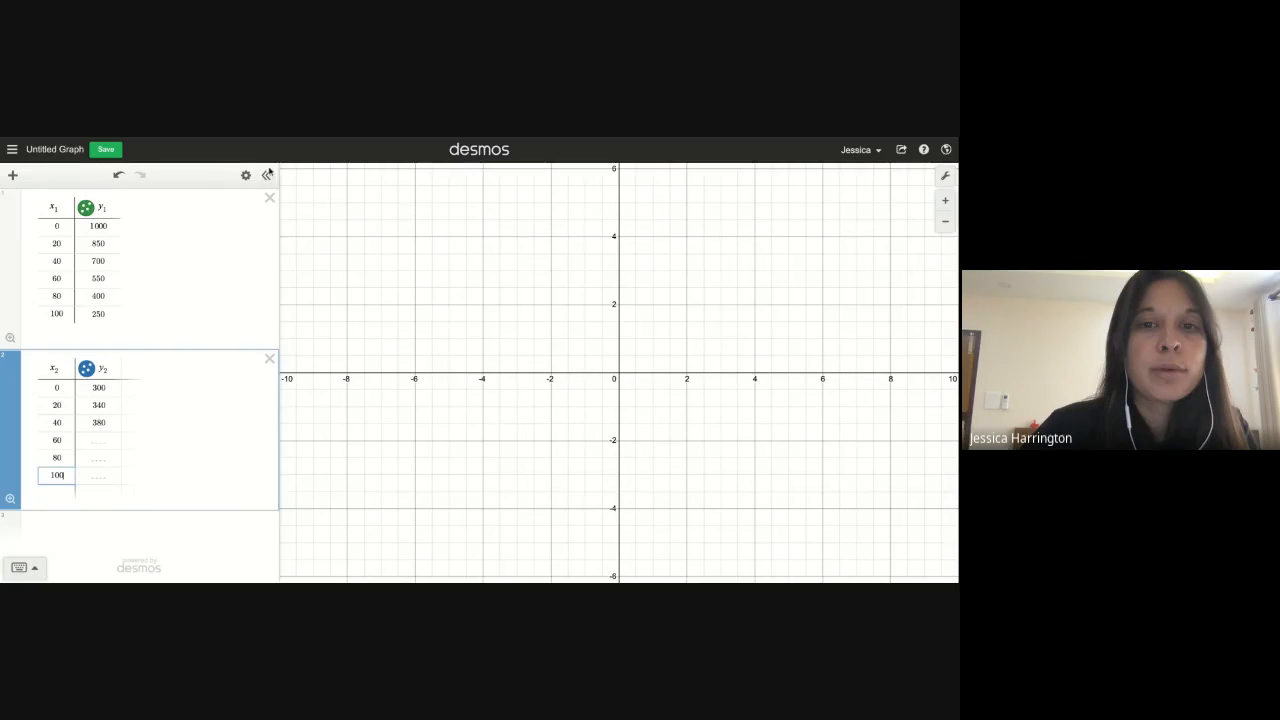
# Finish the y2 column with 420, 460 and 500
pyautogui.click(104, 438)
pyautogui.write('420')
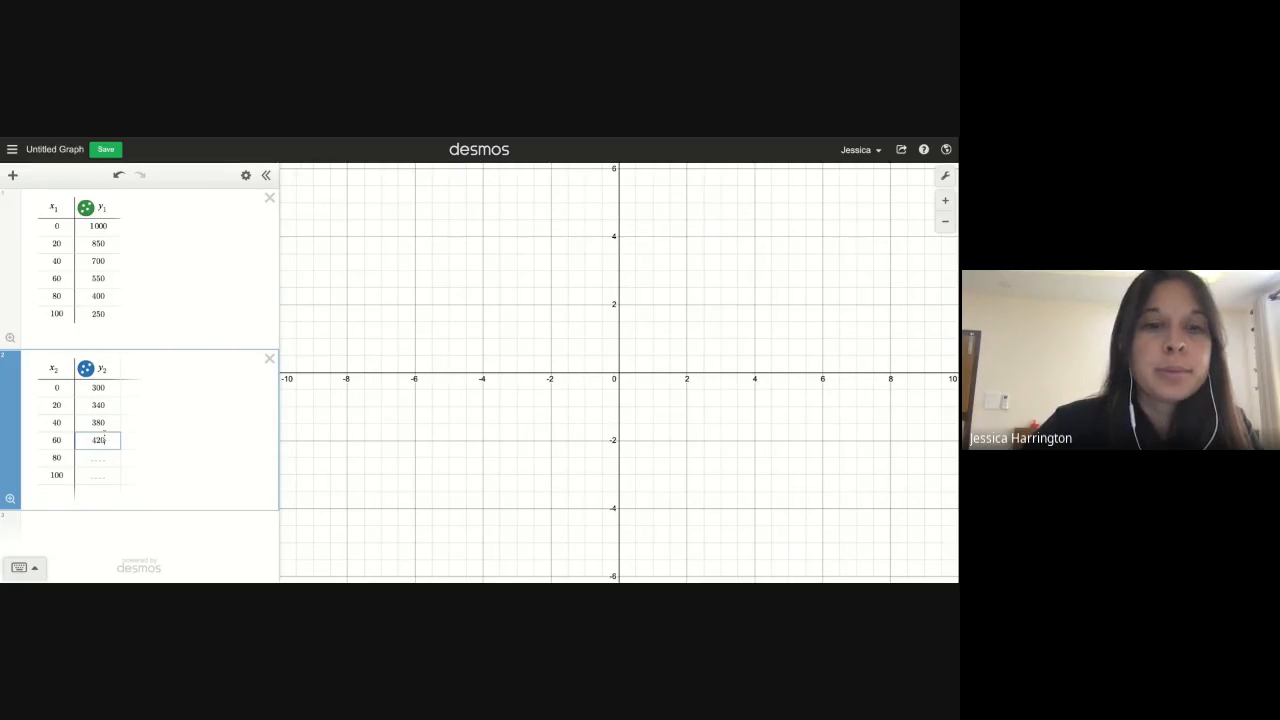
pyautogui.press('Return')
pyautogui.write('460')
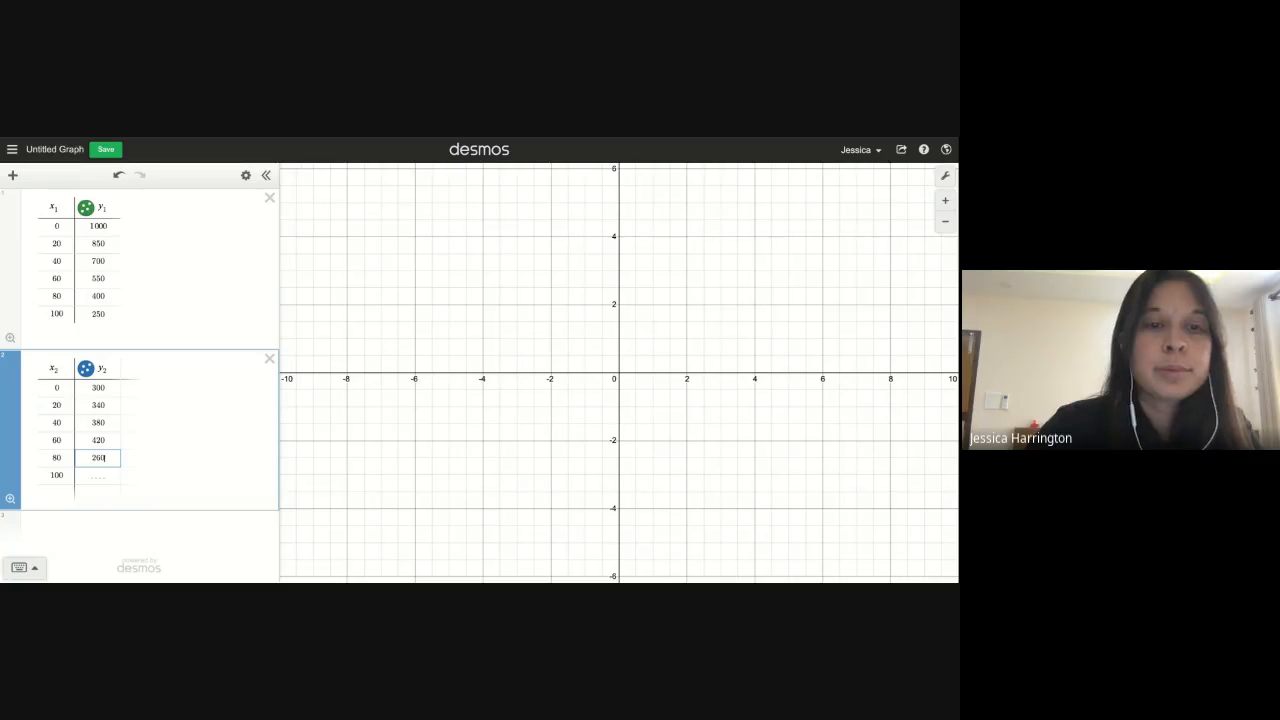
pyautogui.press('BackSpace')
pyautogui.press('BackSpace')
pyautogui.press('BackSpace')
pyautogui.write('4')
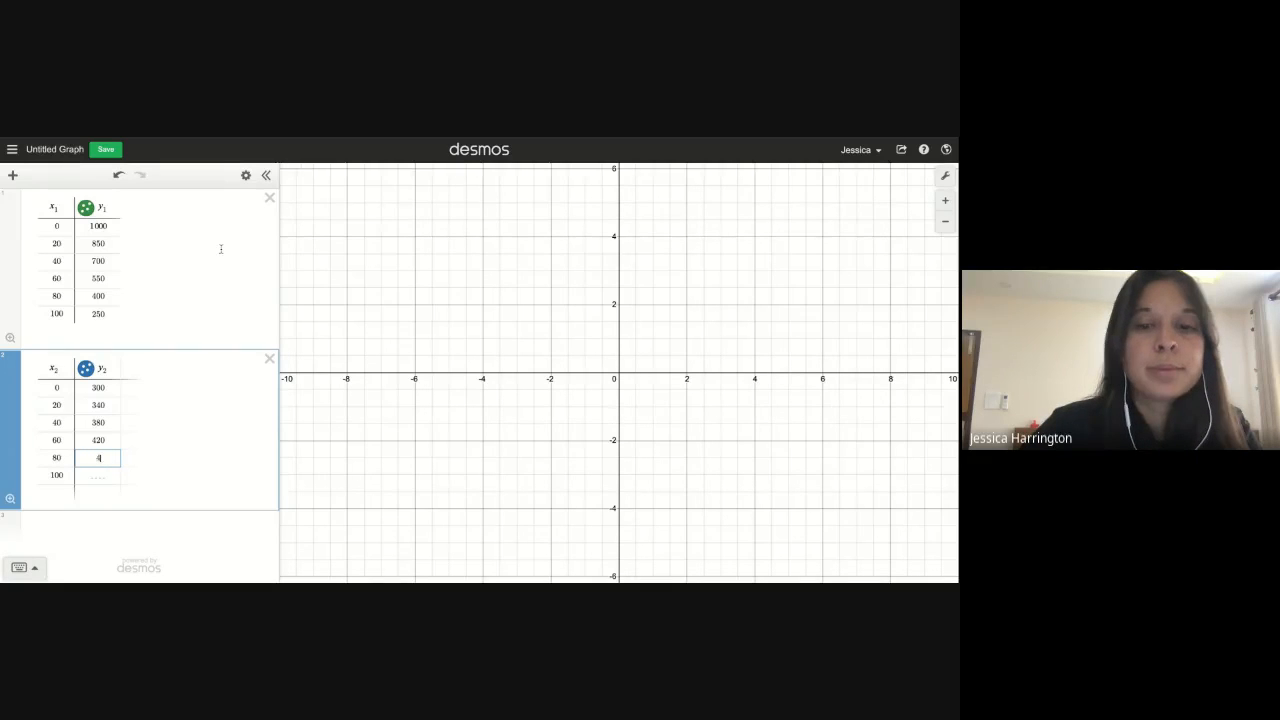
pyautogui.write('60')
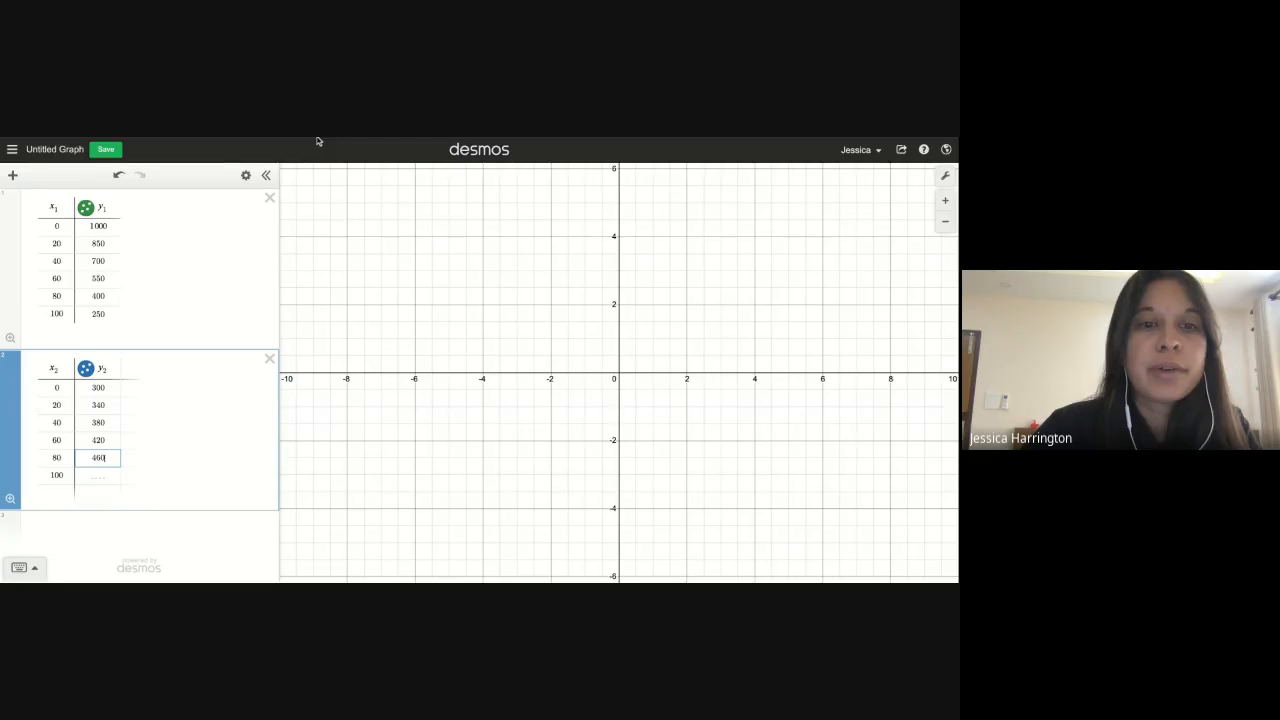
pyautogui.click(103, 475)
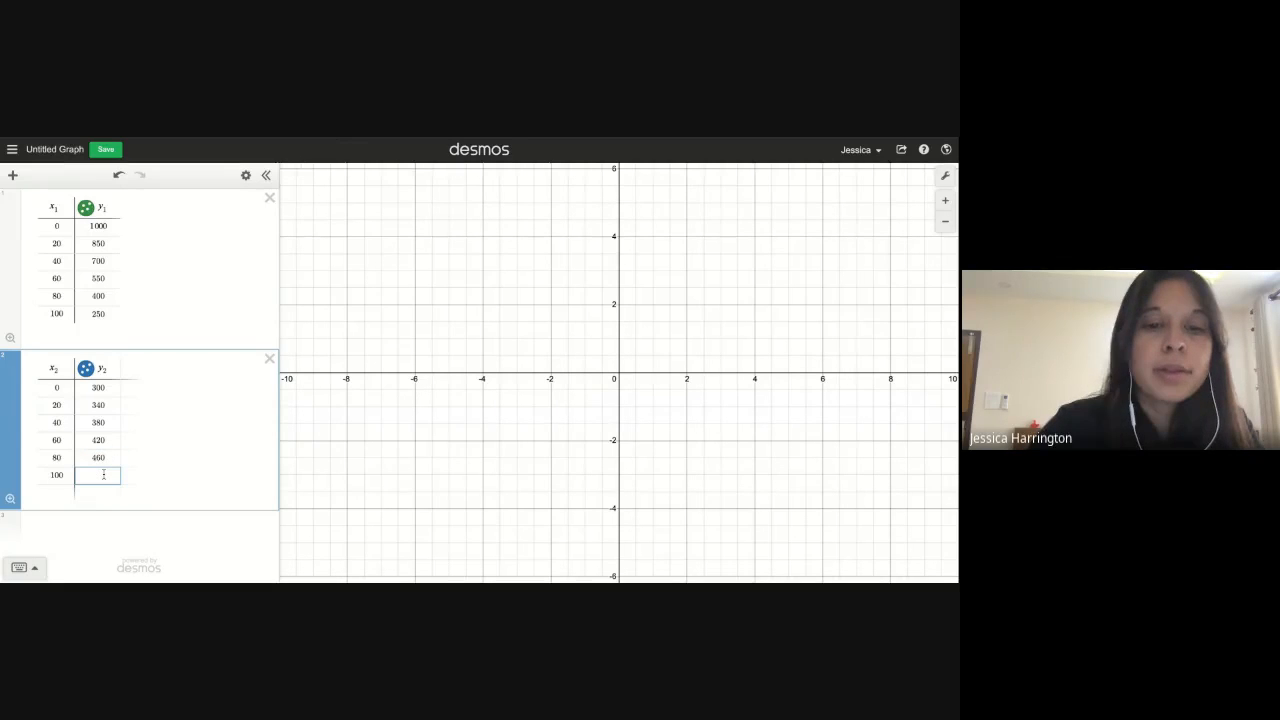
pyautogui.write('500')
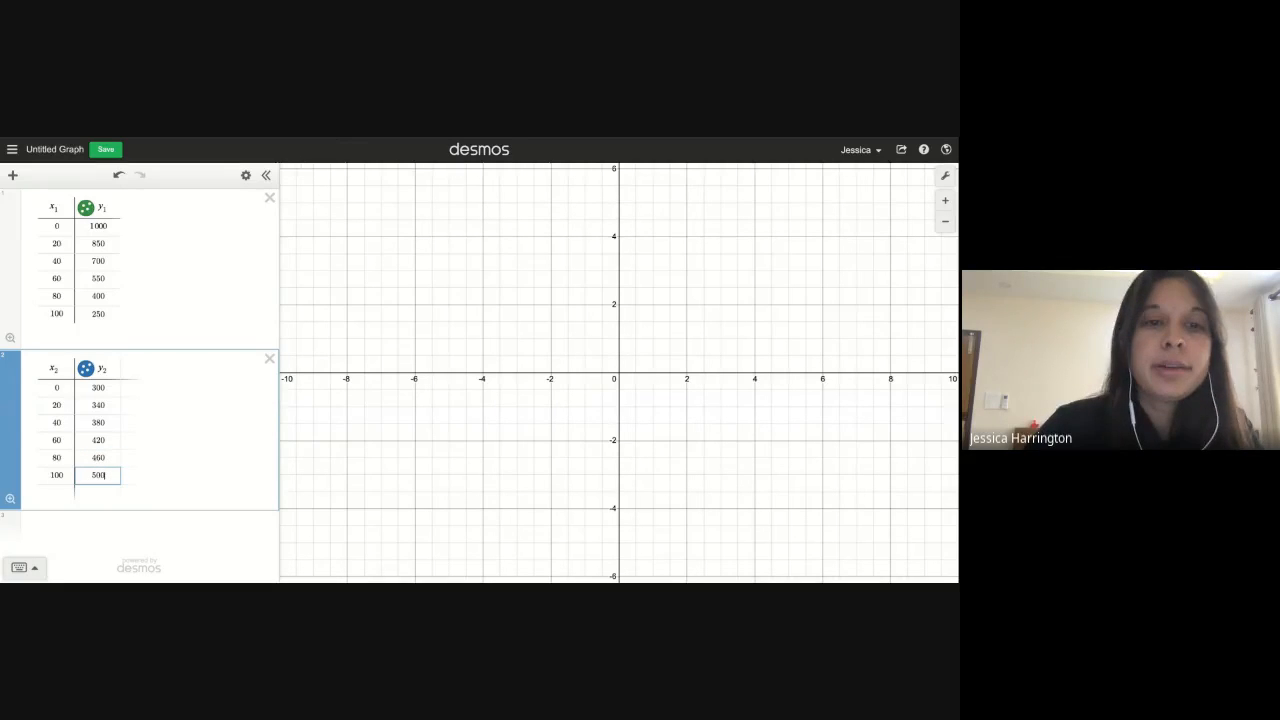
# Compare the tables against the textbook attendance table and adjust the graph view to show the plotted points
pyautogui.click(326, 140)
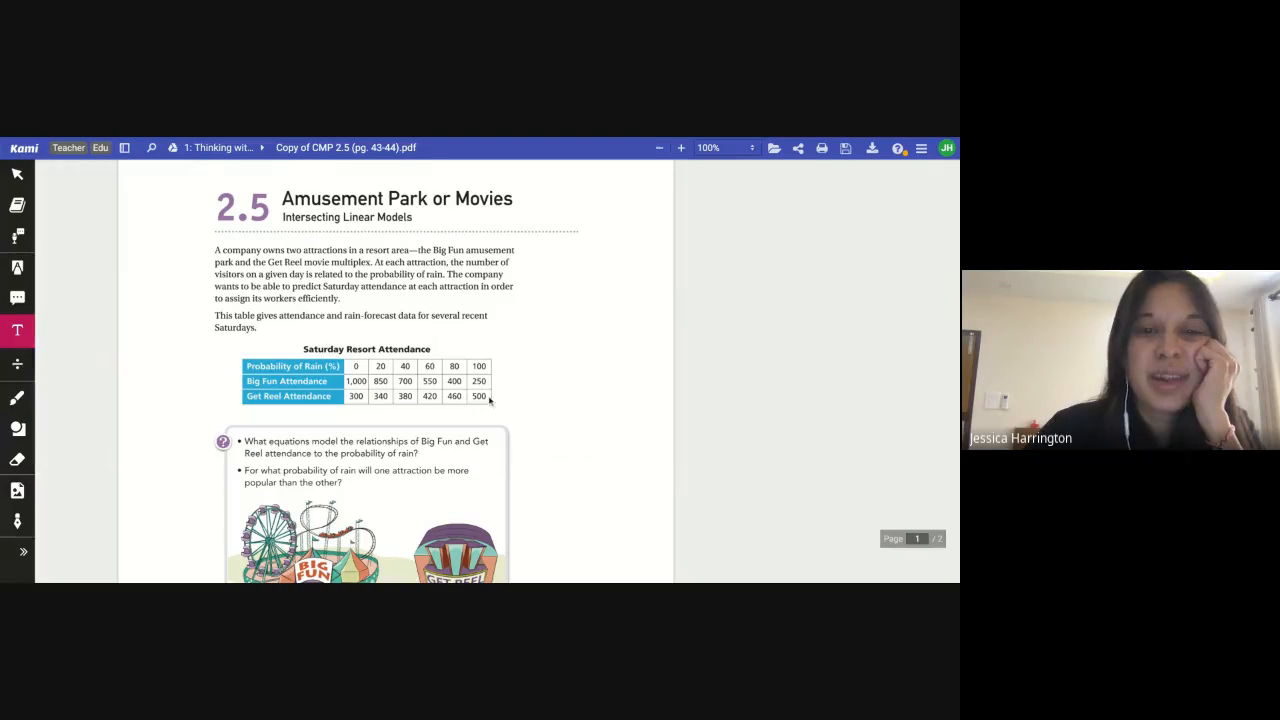
pyautogui.click(328, 138)
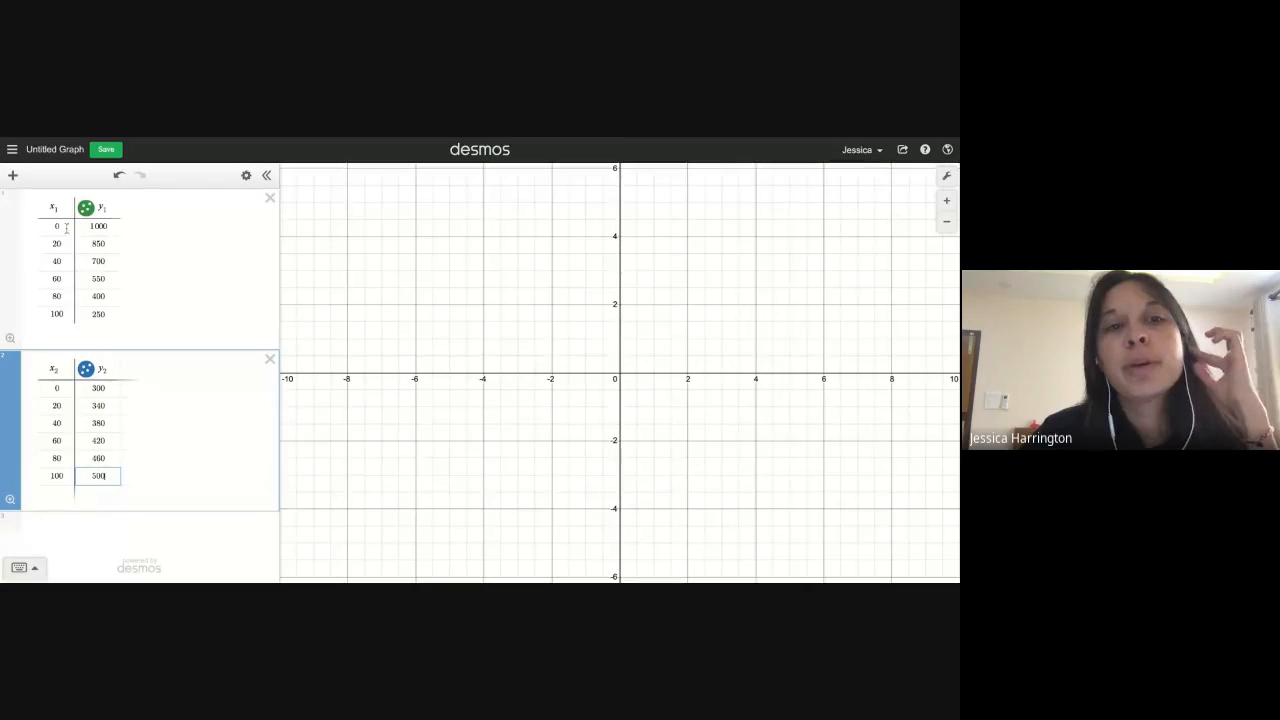
pyautogui.click(99, 228)
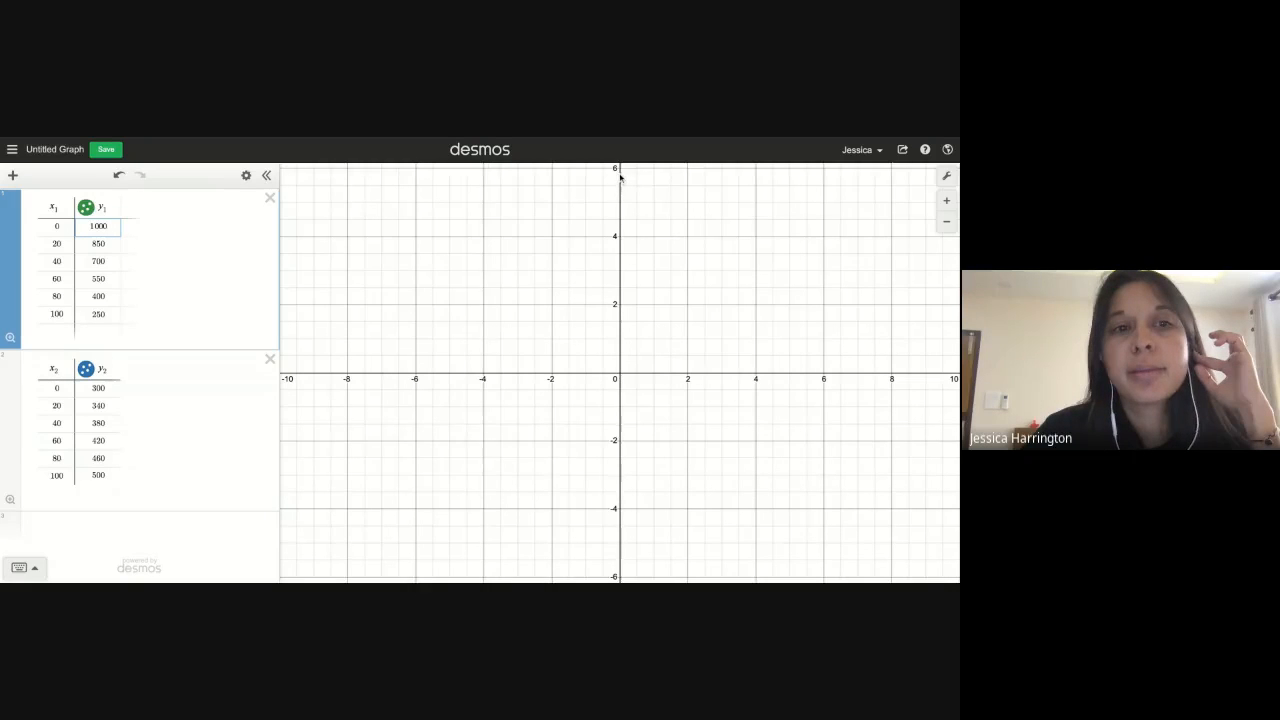
pyautogui.click(947, 223)
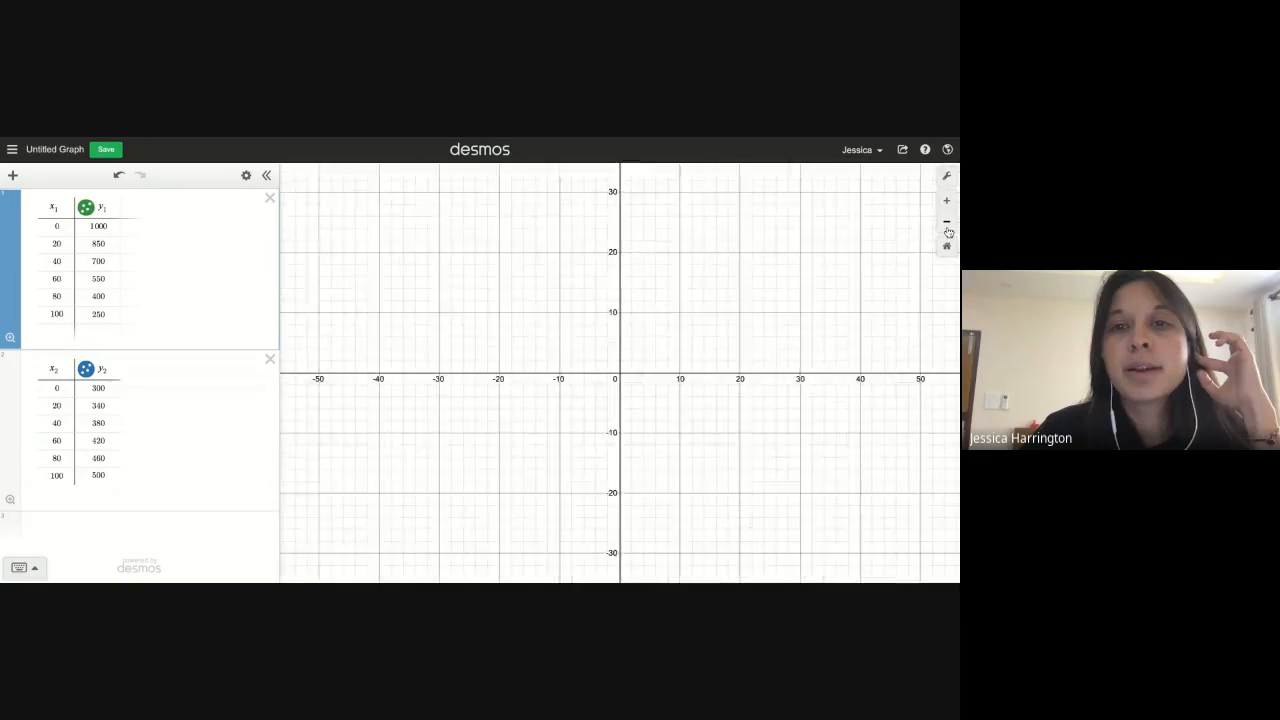
pyautogui.click(947, 224)
pyautogui.click(947, 224)
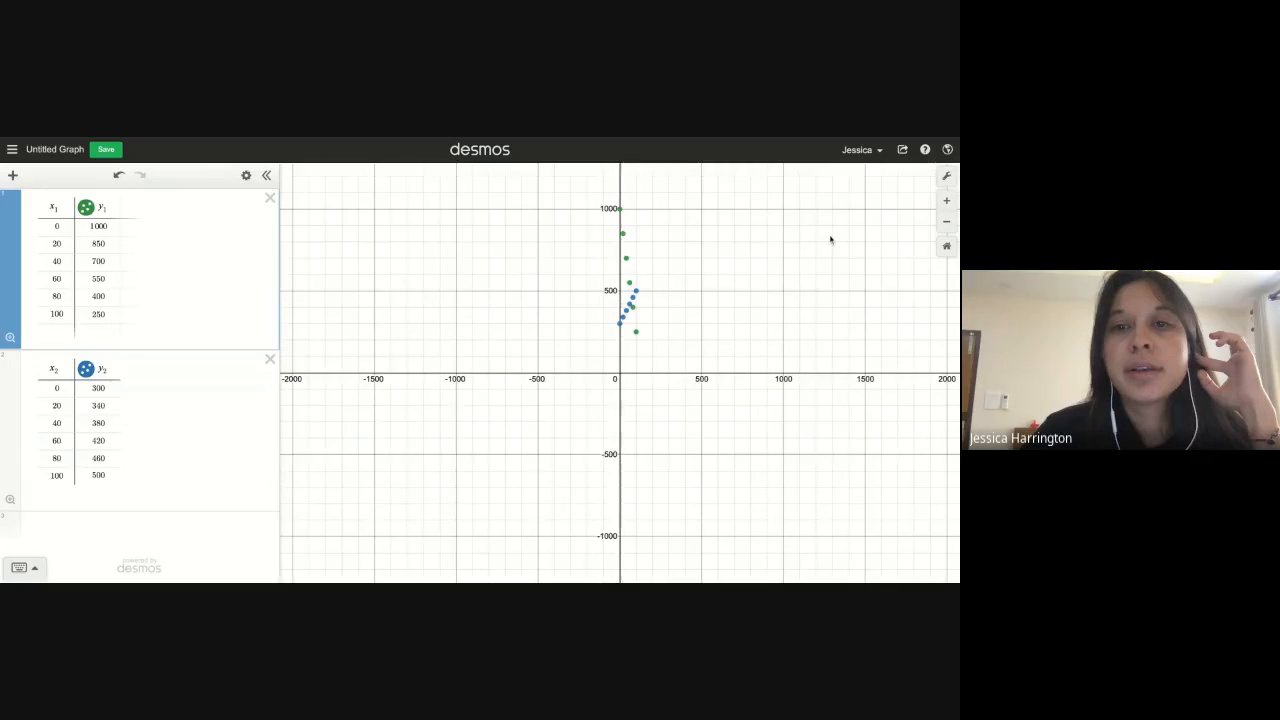
pyautogui.moveTo(830, 240); pyautogui.dragTo(766, 269)
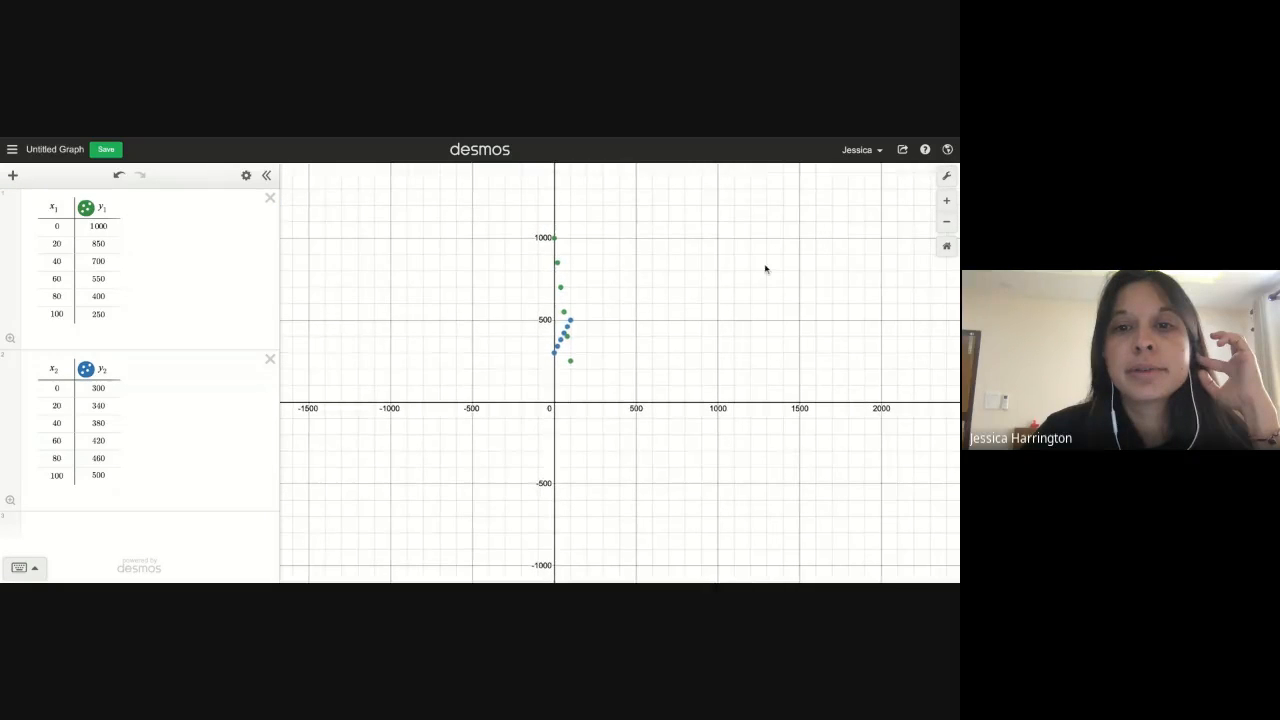
pyautogui.click(945, 203)
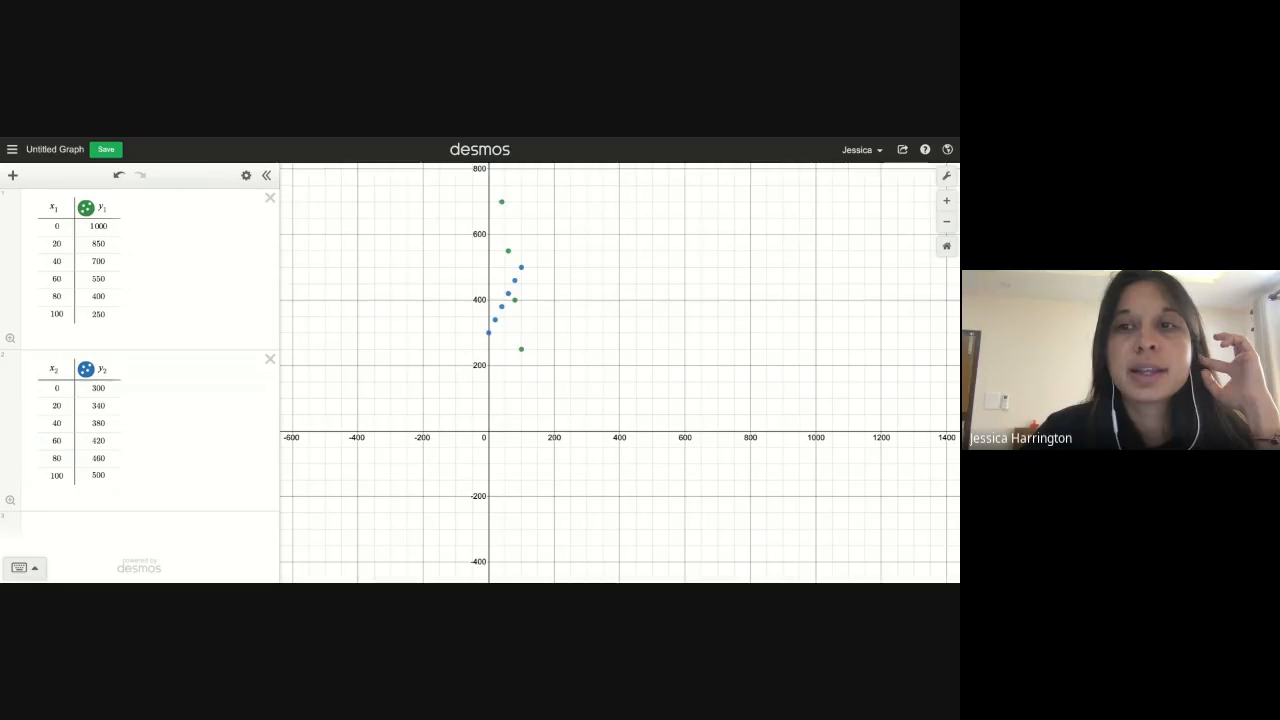
pyautogui.click(946, 200)
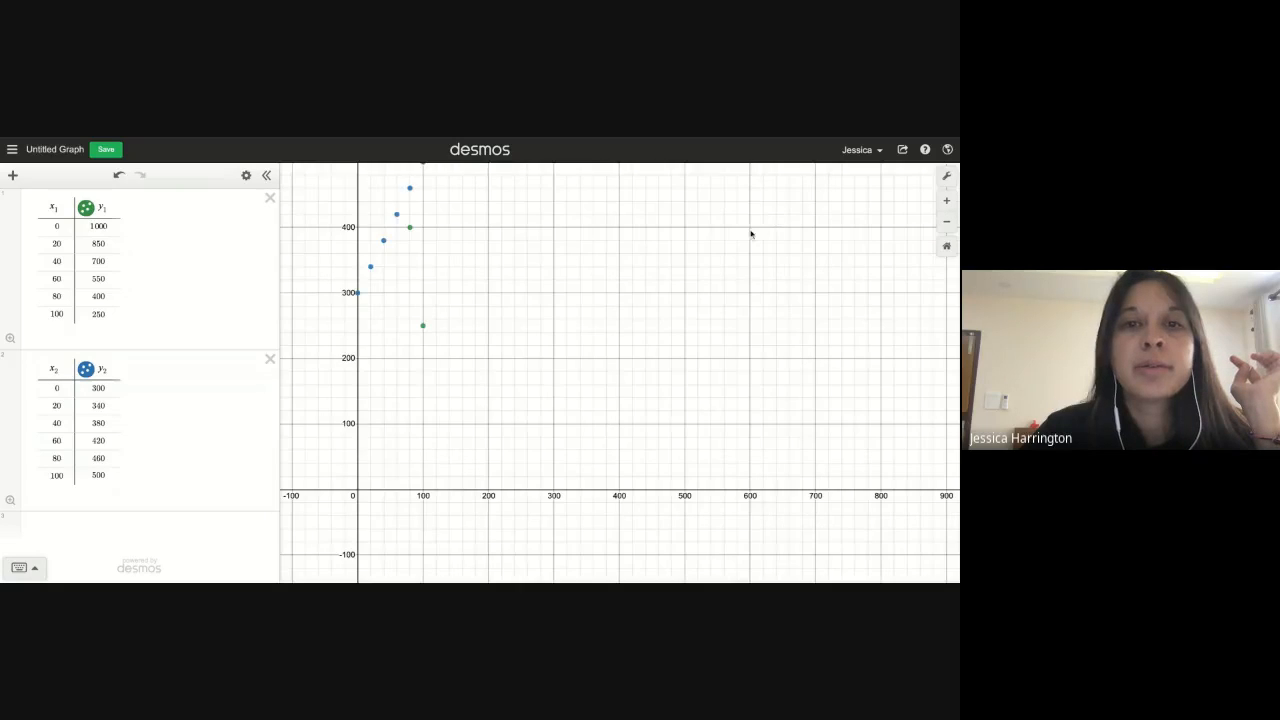
pyautogui.scroll(3, 748, 237)
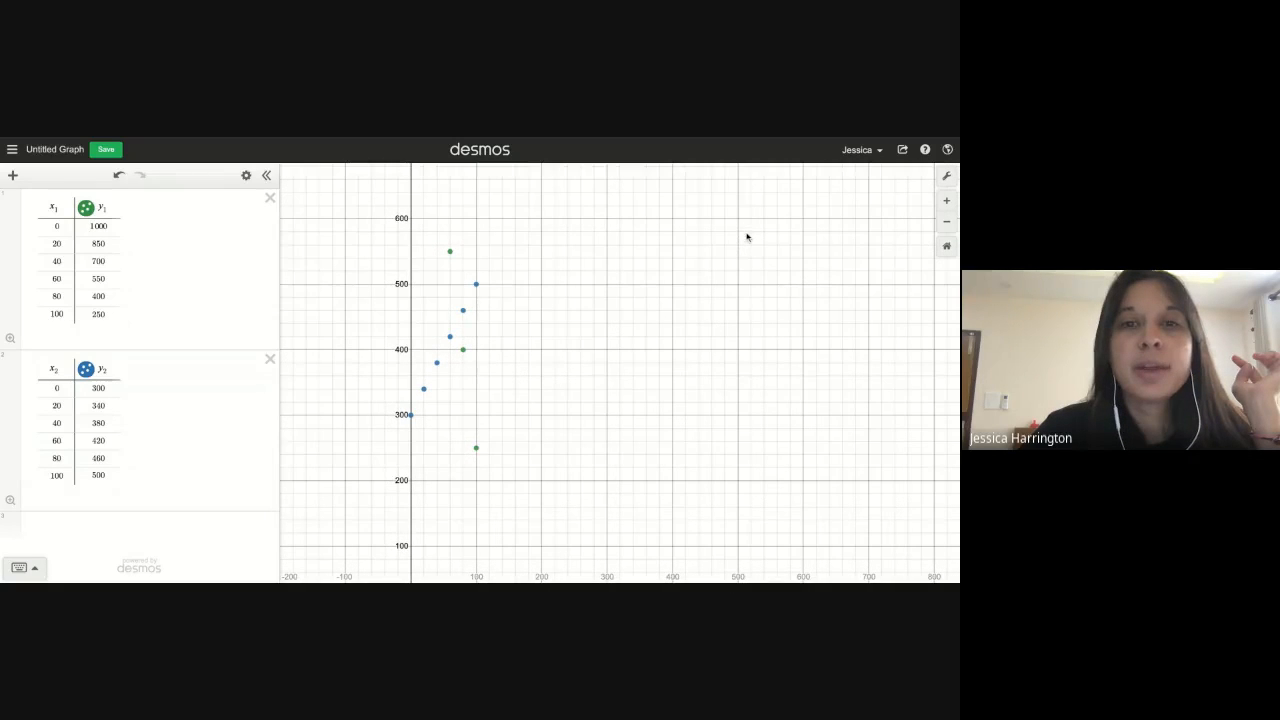
pyautogui.scroll(2, 765, 297)
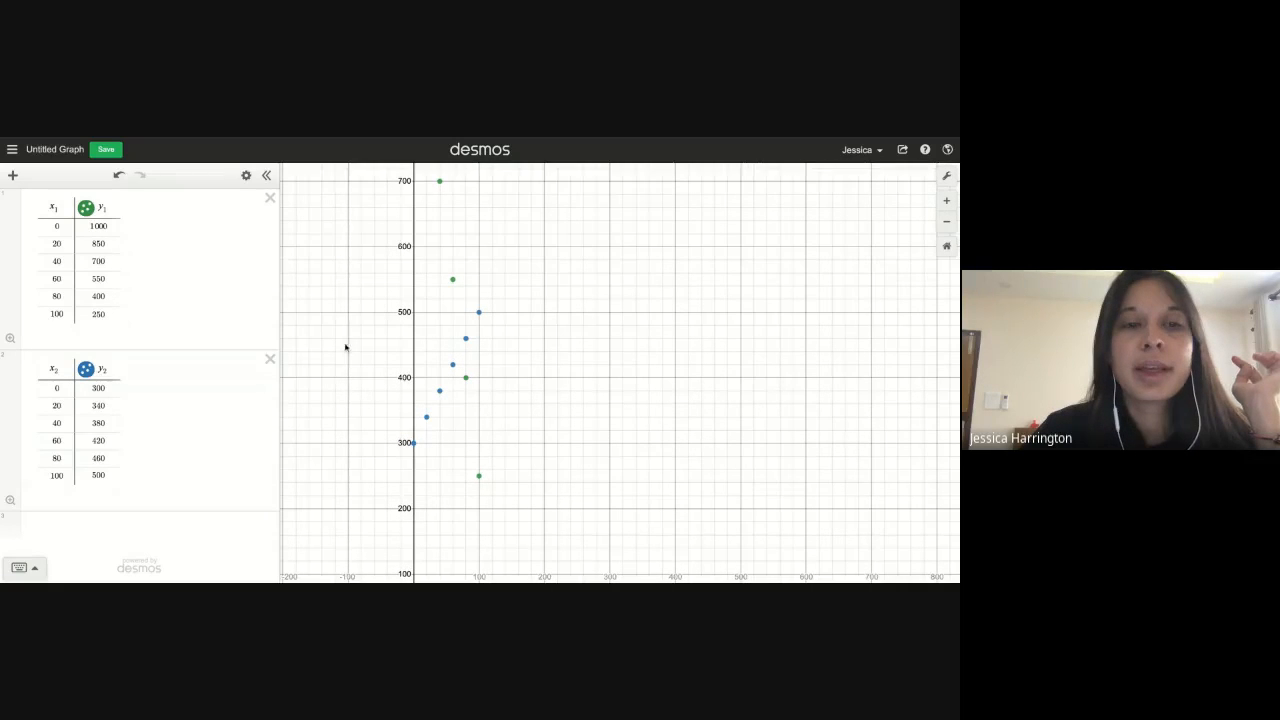
# Hide and re-show each table's points to compare the Big Fun and Get Reel data separately
pyautogui.click(85, 370)
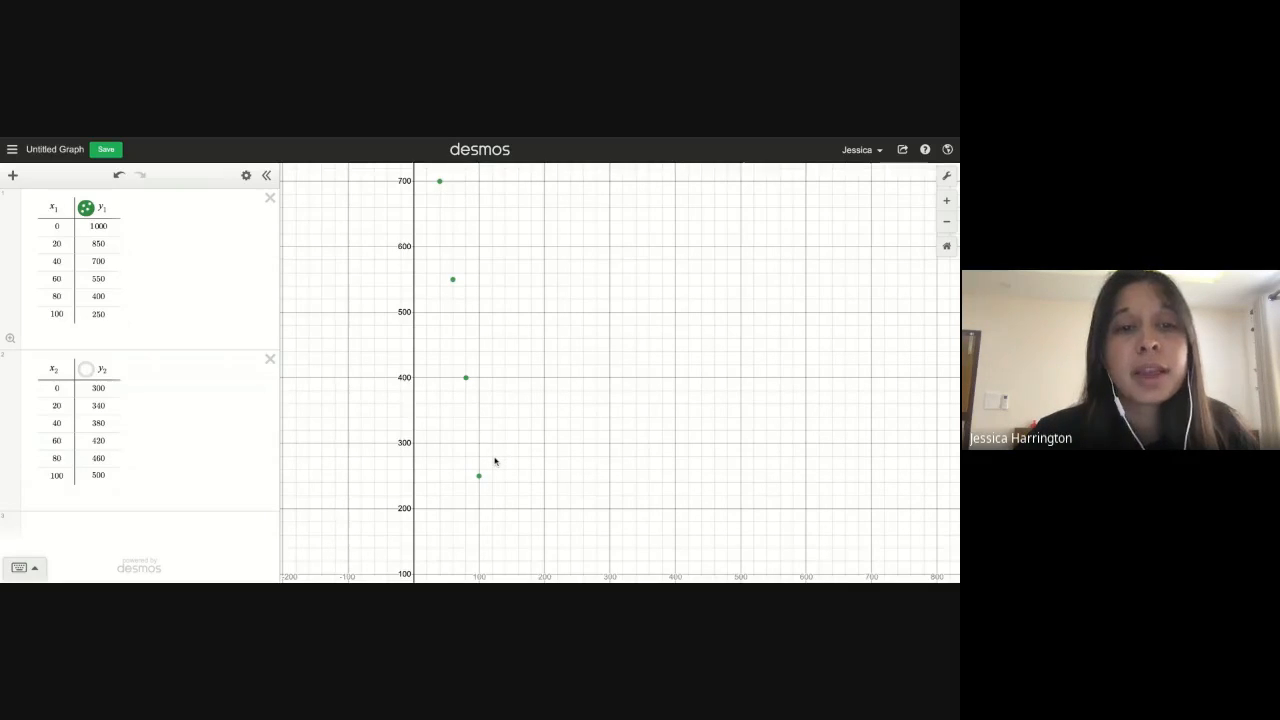
pyautogui.click(87, 209)
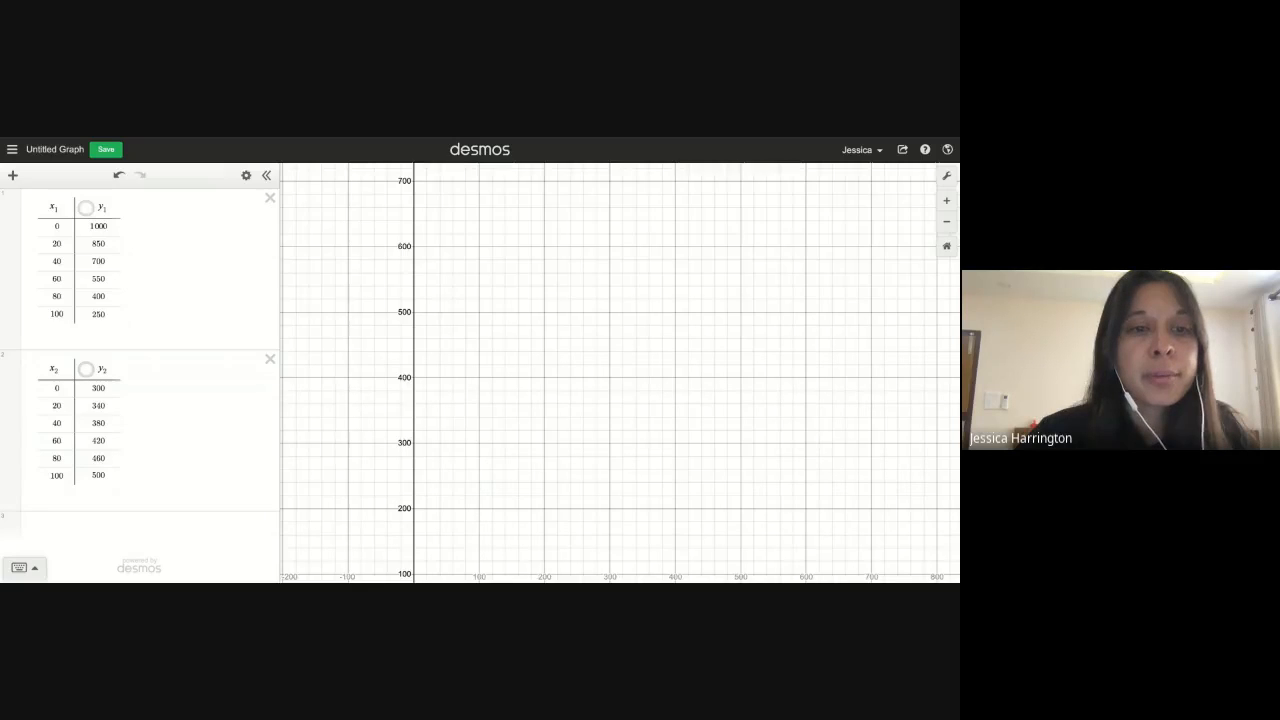
pyautogui.click(86, 369)
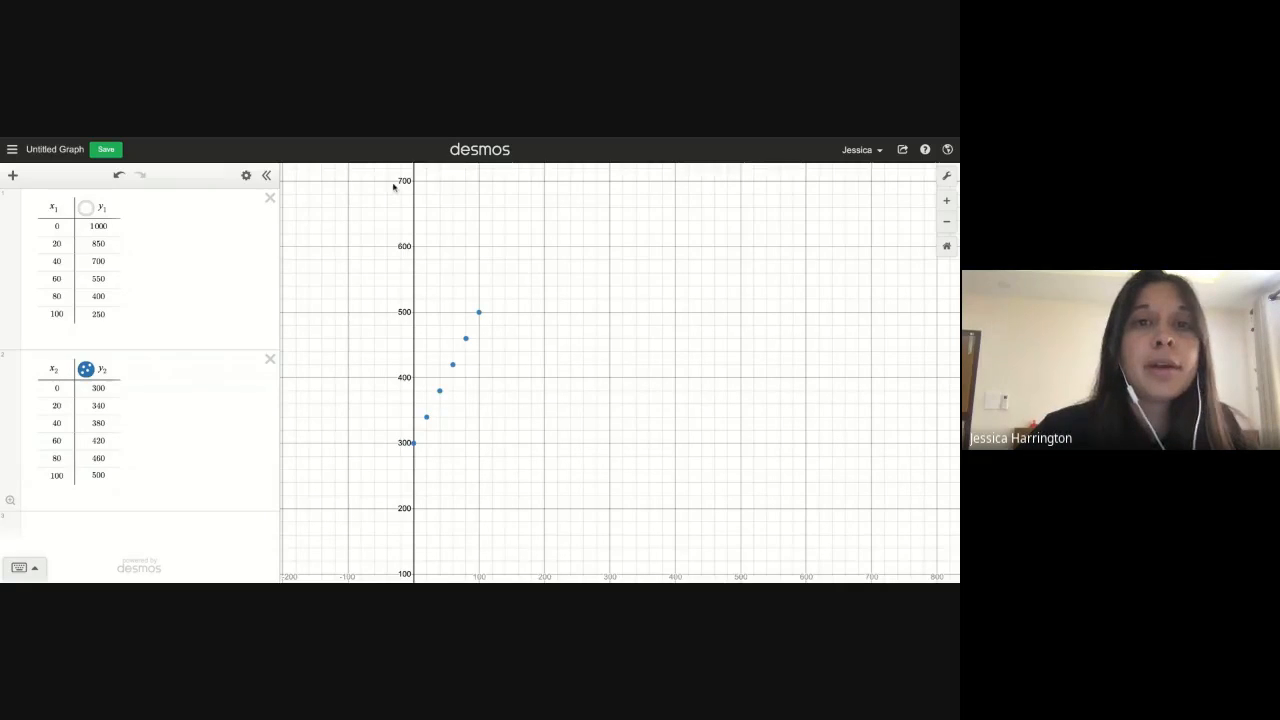
pyautogui.click(86, 208)
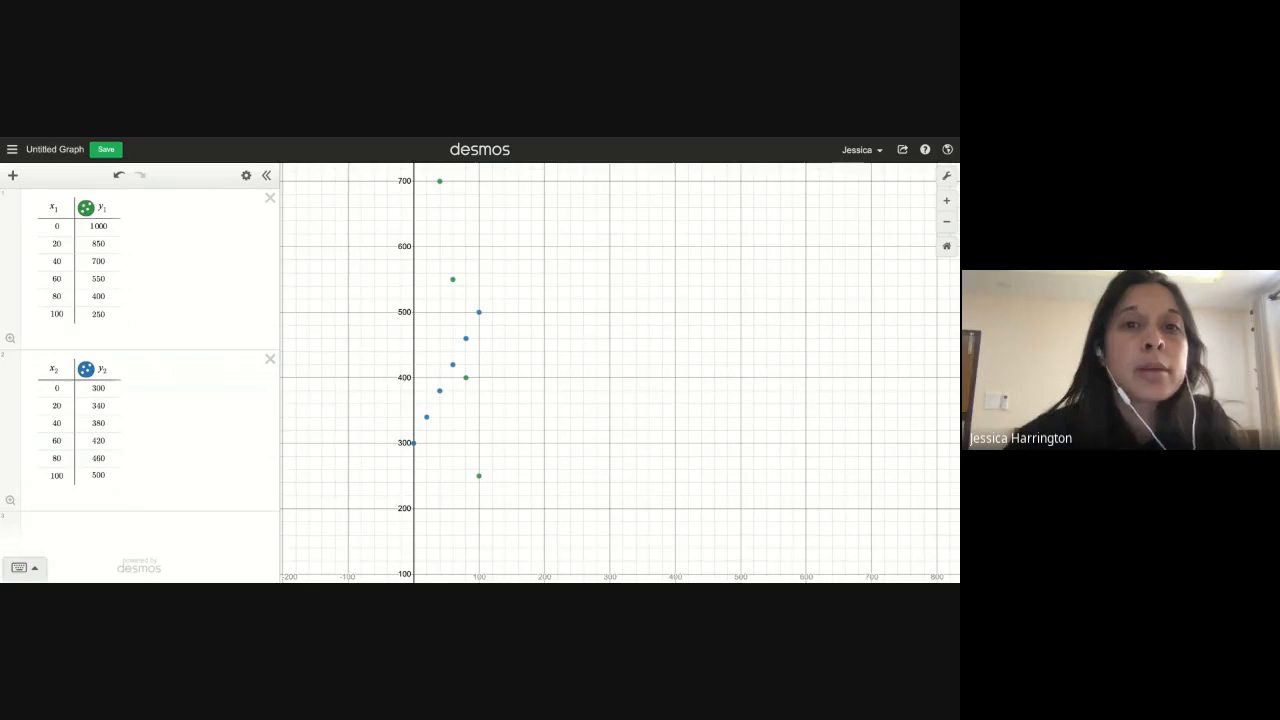
# Turn on lines for the y1 table so the Big Fun points are connected
pyautogui.click(87, 216)
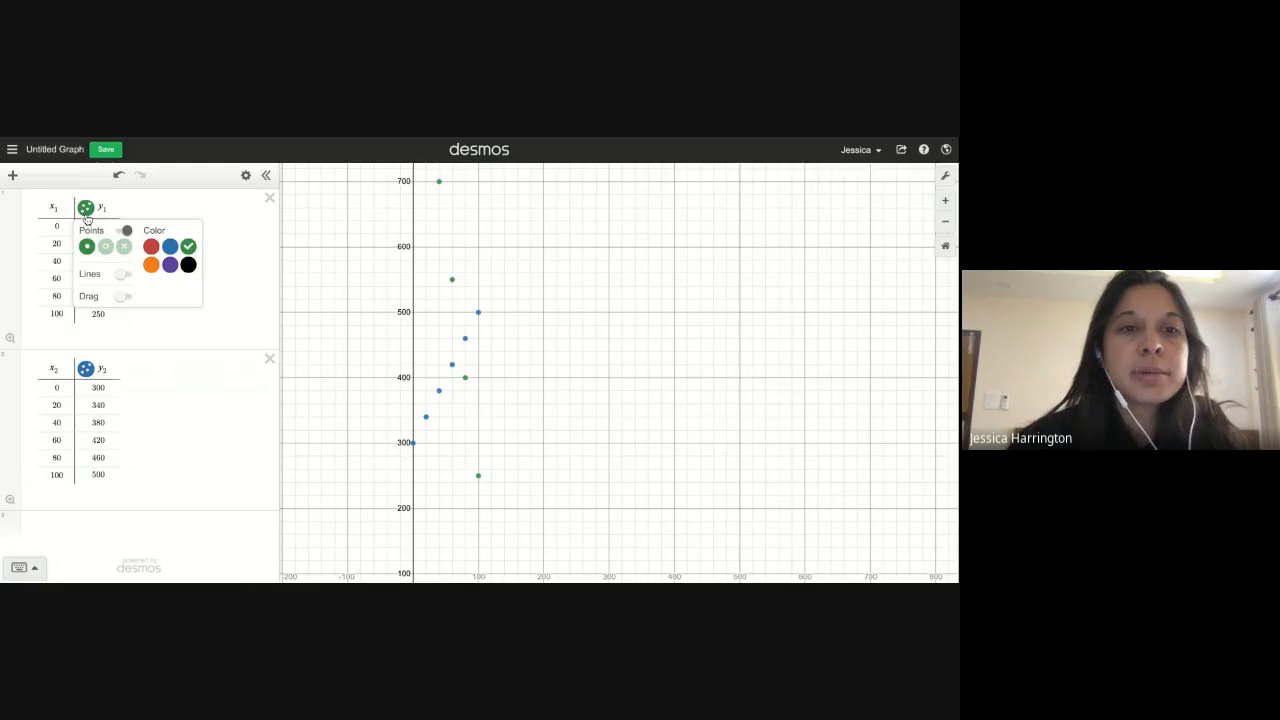
pyautogui.click(125, 274)
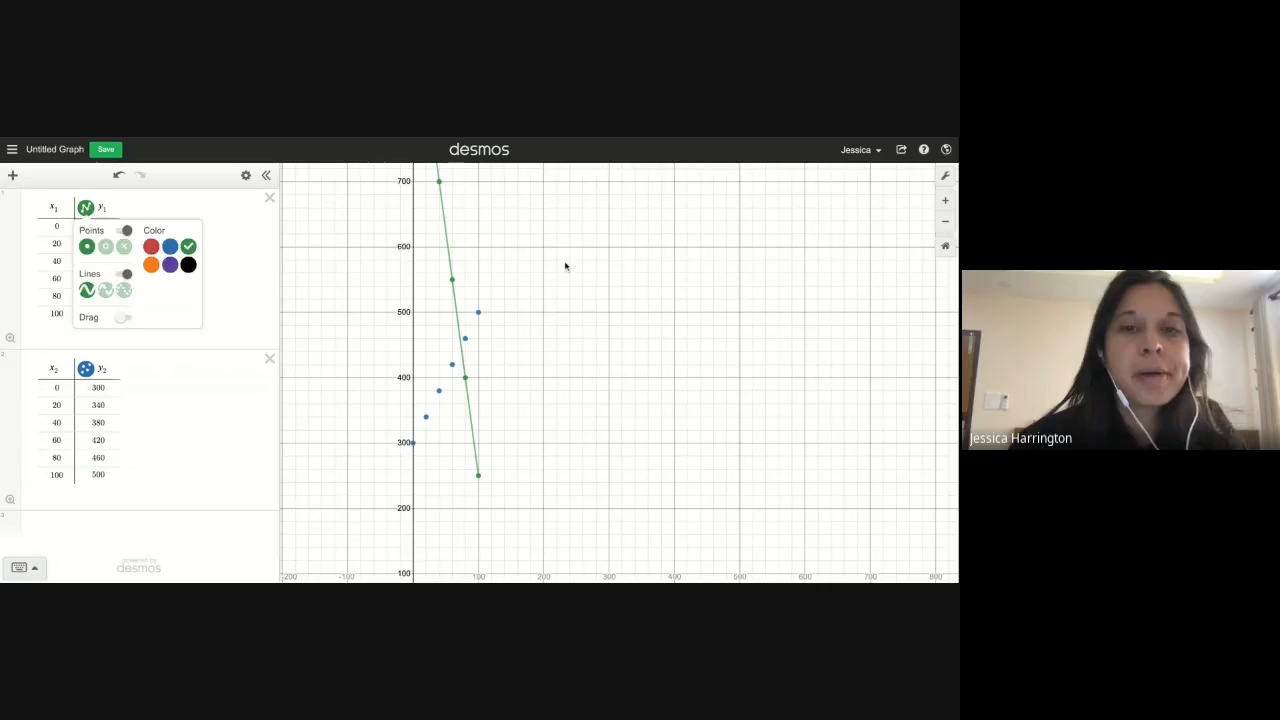
pyautogui.moveTo(566, 266); pyautogui.dragTo(565, 304)
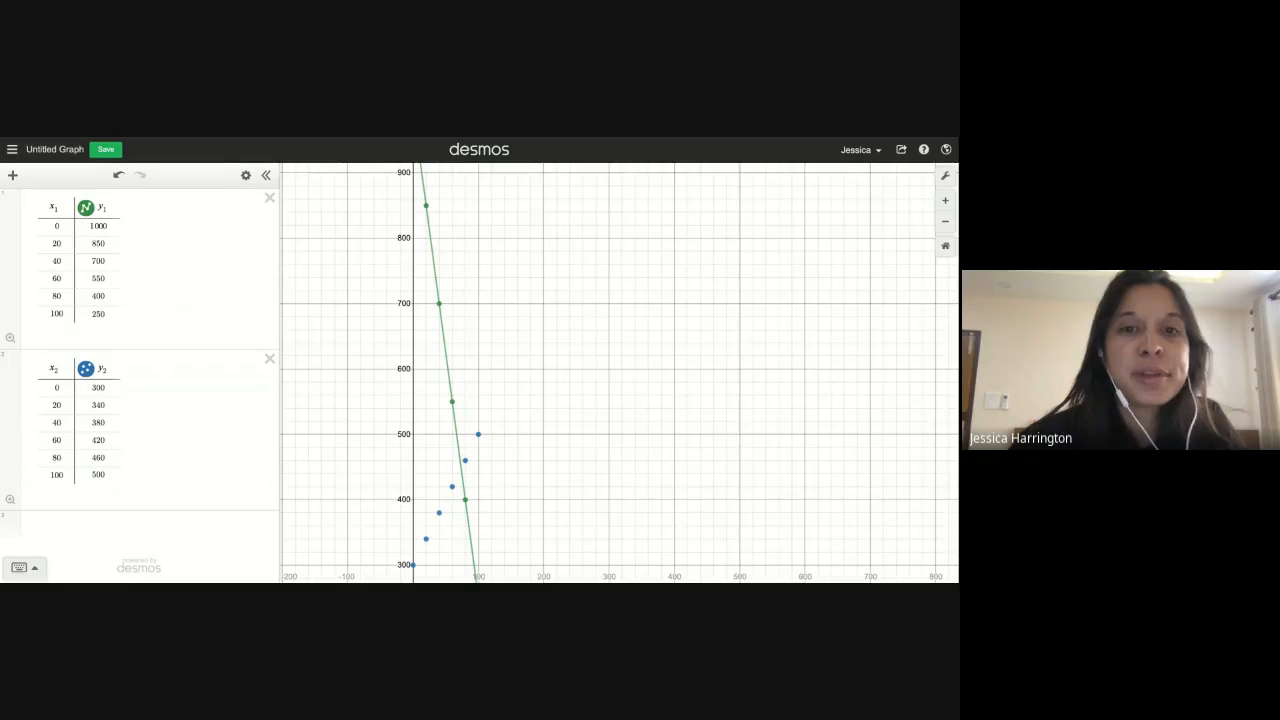
pyautogui.click(953, 230)
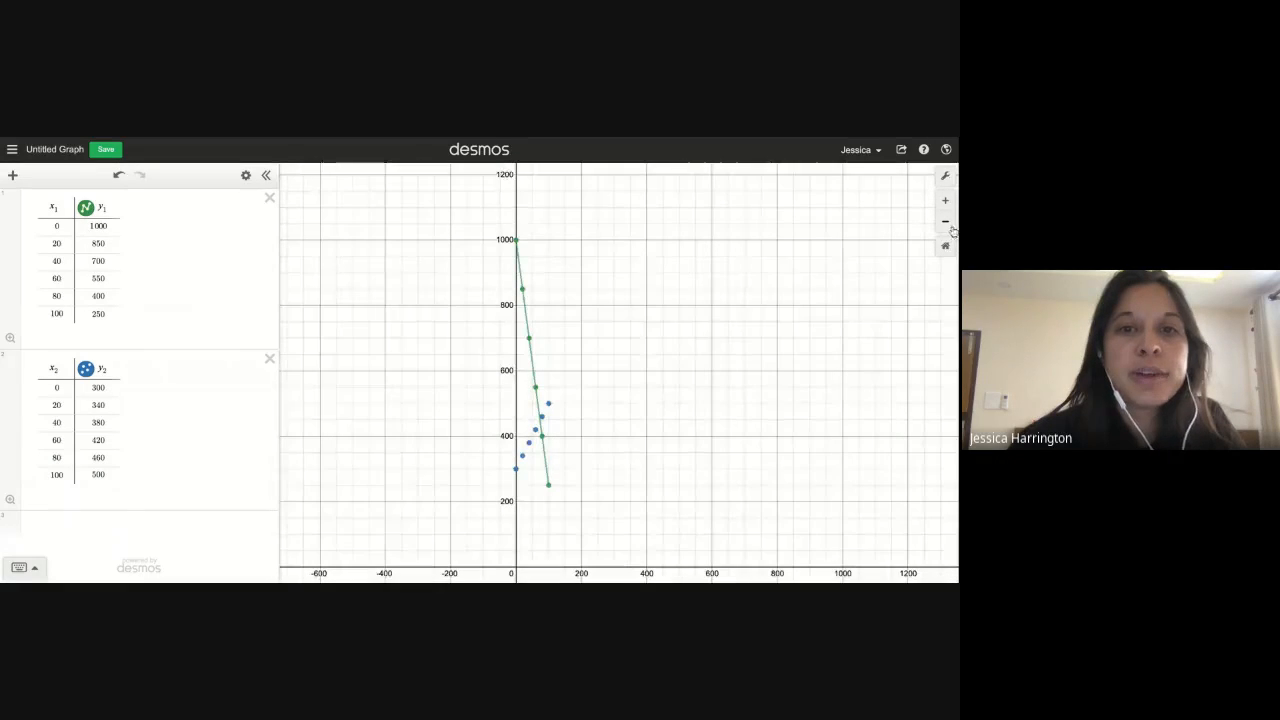
pyautogui.click(945, 200)
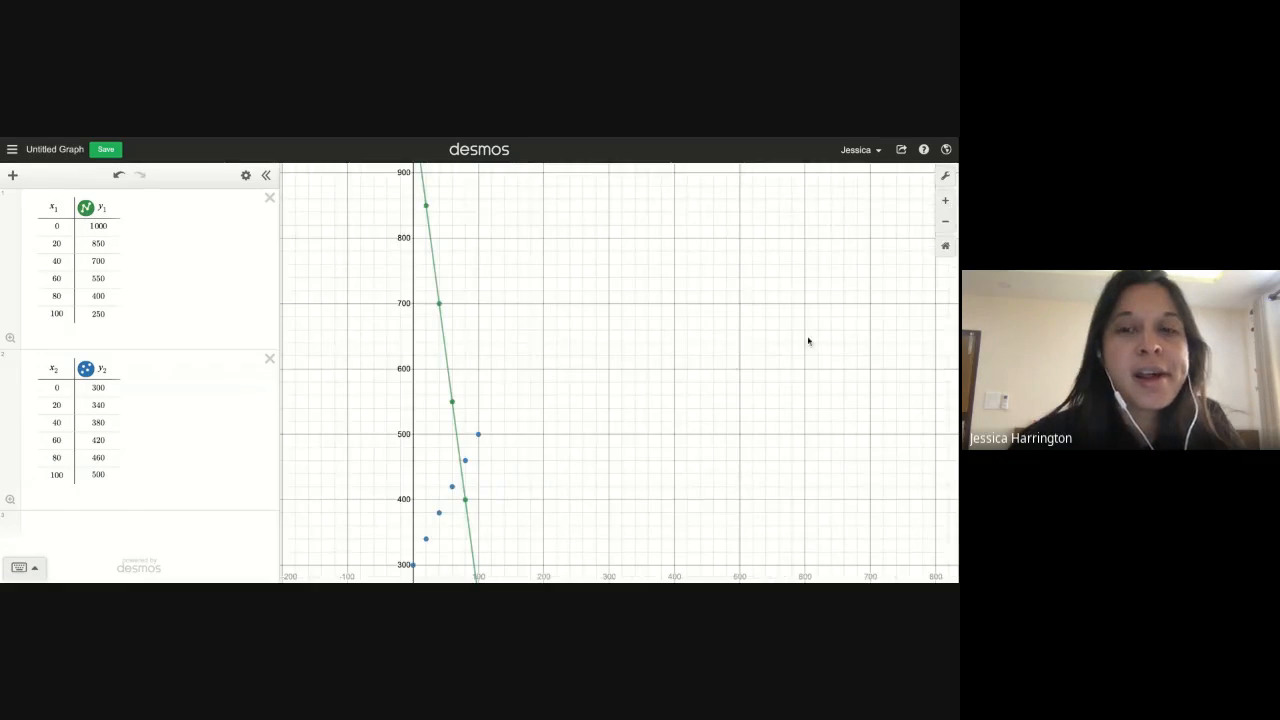
pyautogui.click(944, 222)
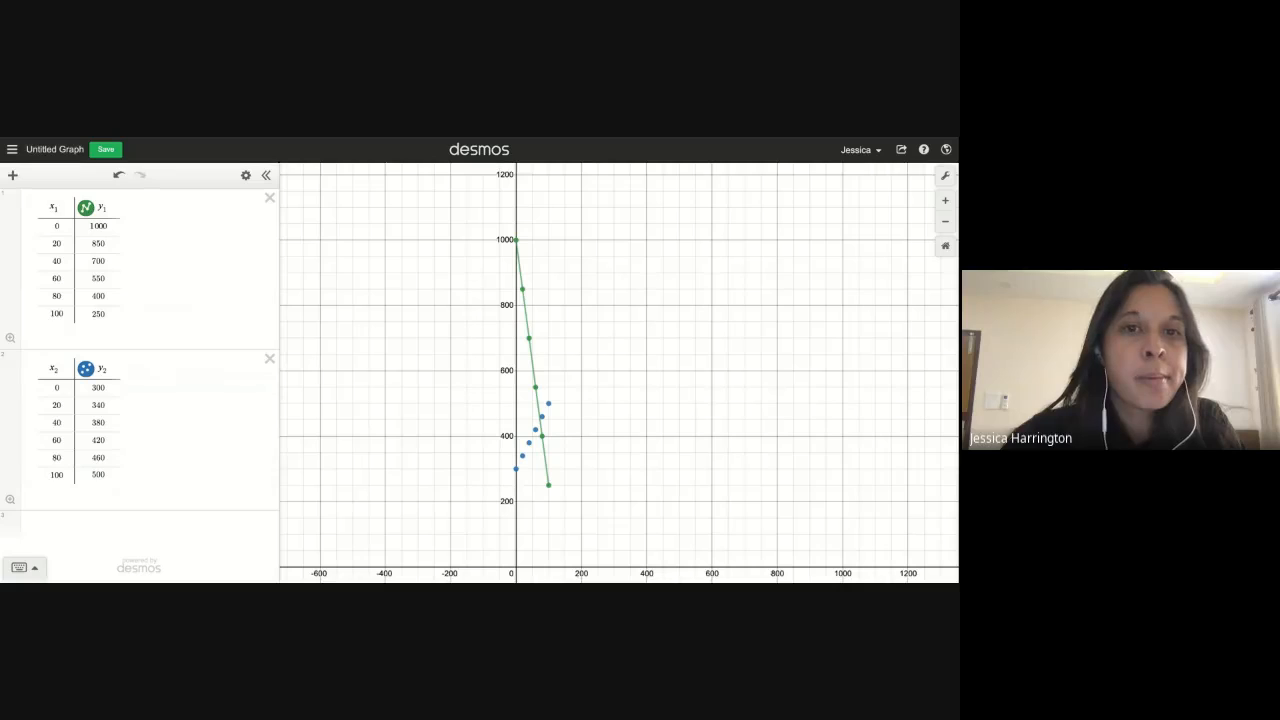
# Switch to the textbook PDF and handwrite an MT heading with b = 1000 in red beside Problem 2.5
pyautogui.hotkey('ctrl', 'Tab')
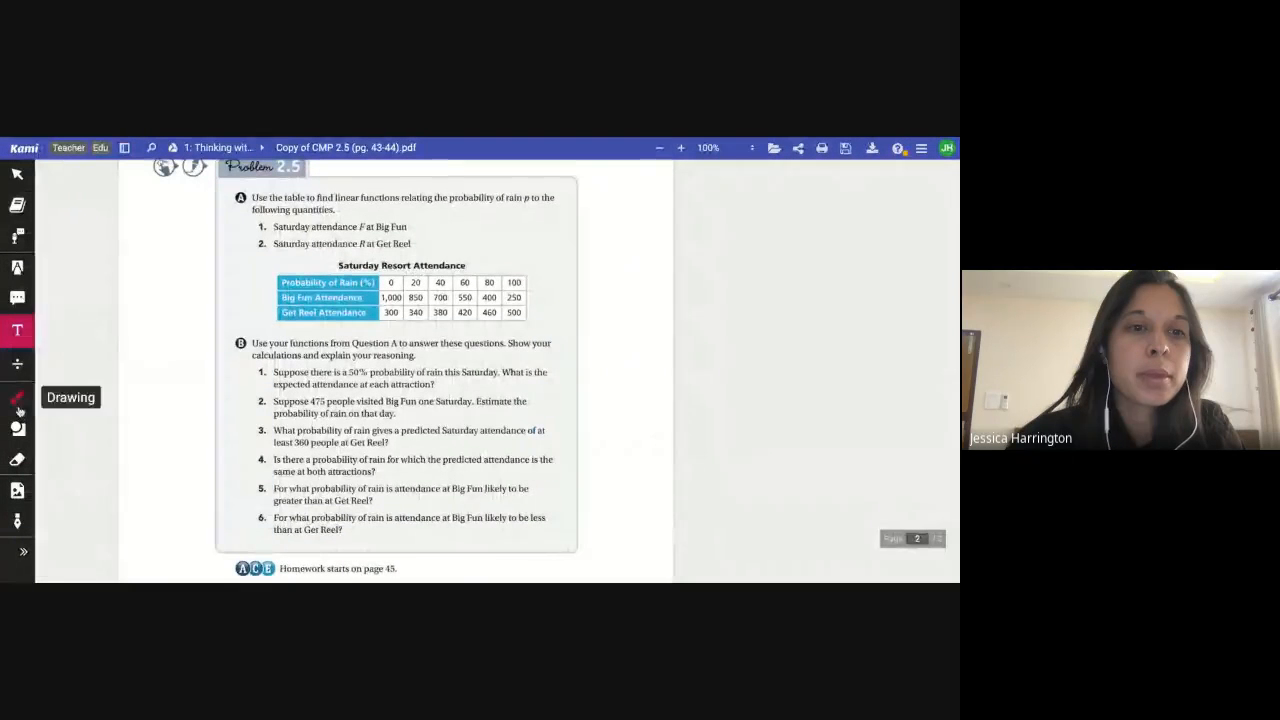
pyautogui.click(18, 400)
pyautogui.click(51, 494)
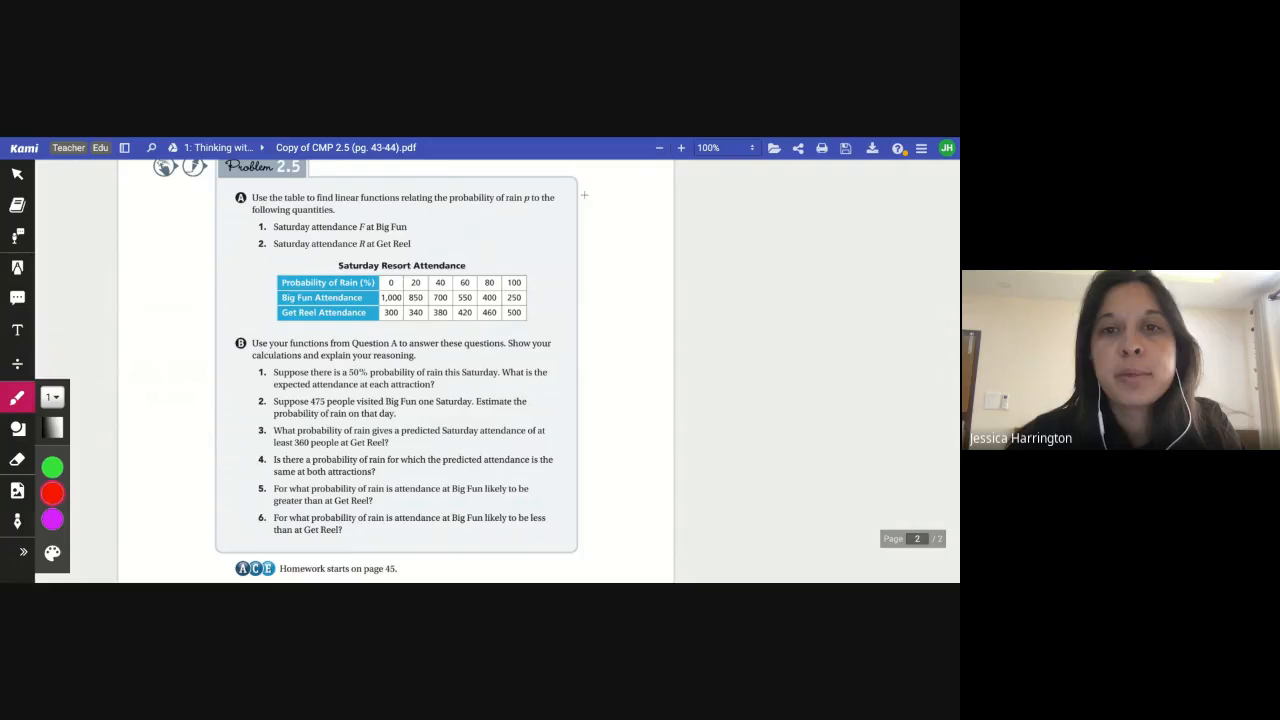
pyautogui.moveTo(585, 201); pyautogui.dragTo(597, 207)
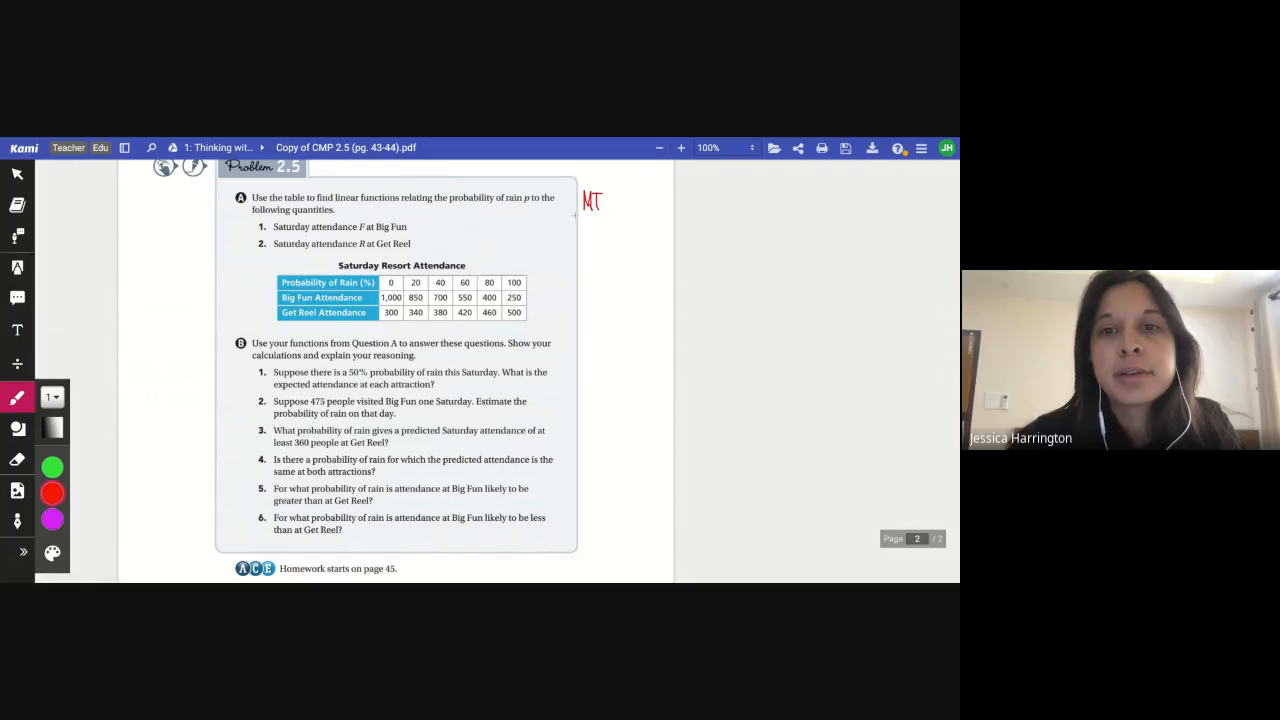
pyautogui.moveTo(579, 214); pyautogui.dragTo(612, 214)
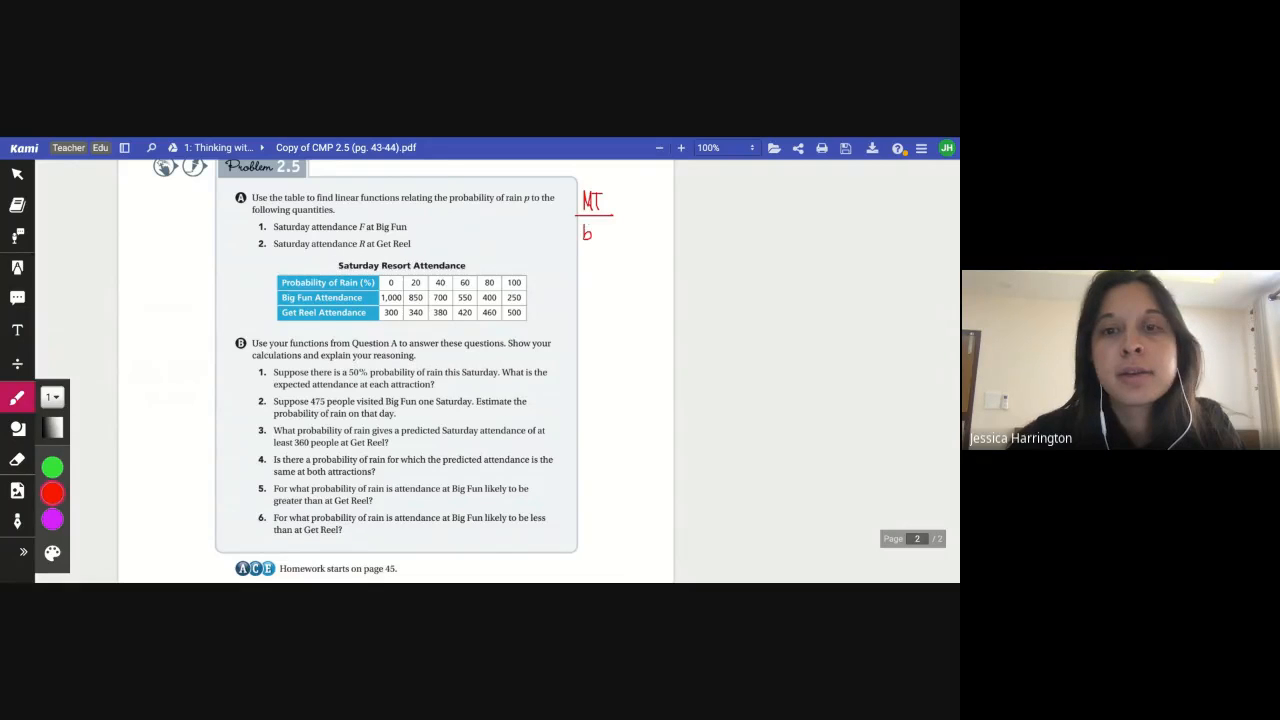
pyautogui.moveTo(597, 233); pyautogui.dragTo(654, 228)
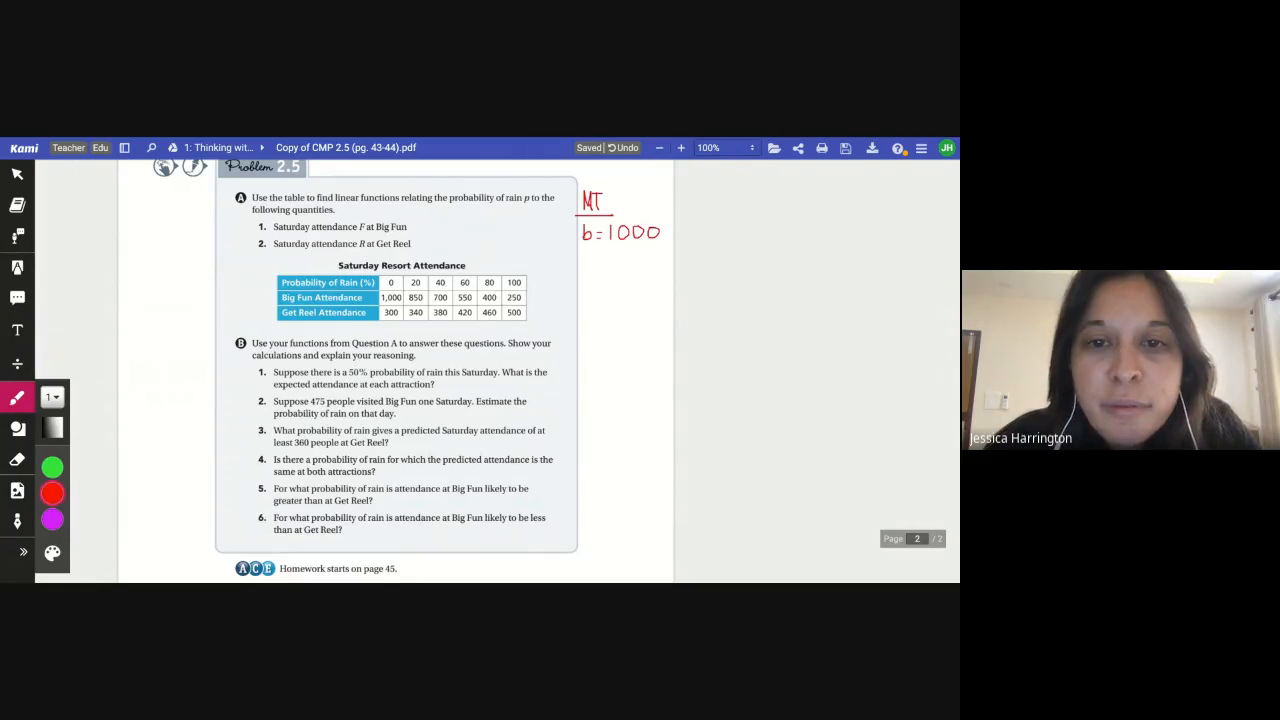
# Write the slope m = -350/50 = -7 below b = 1000 on the PDF
pyautogui.hotkey('ctrl', 'Tab')
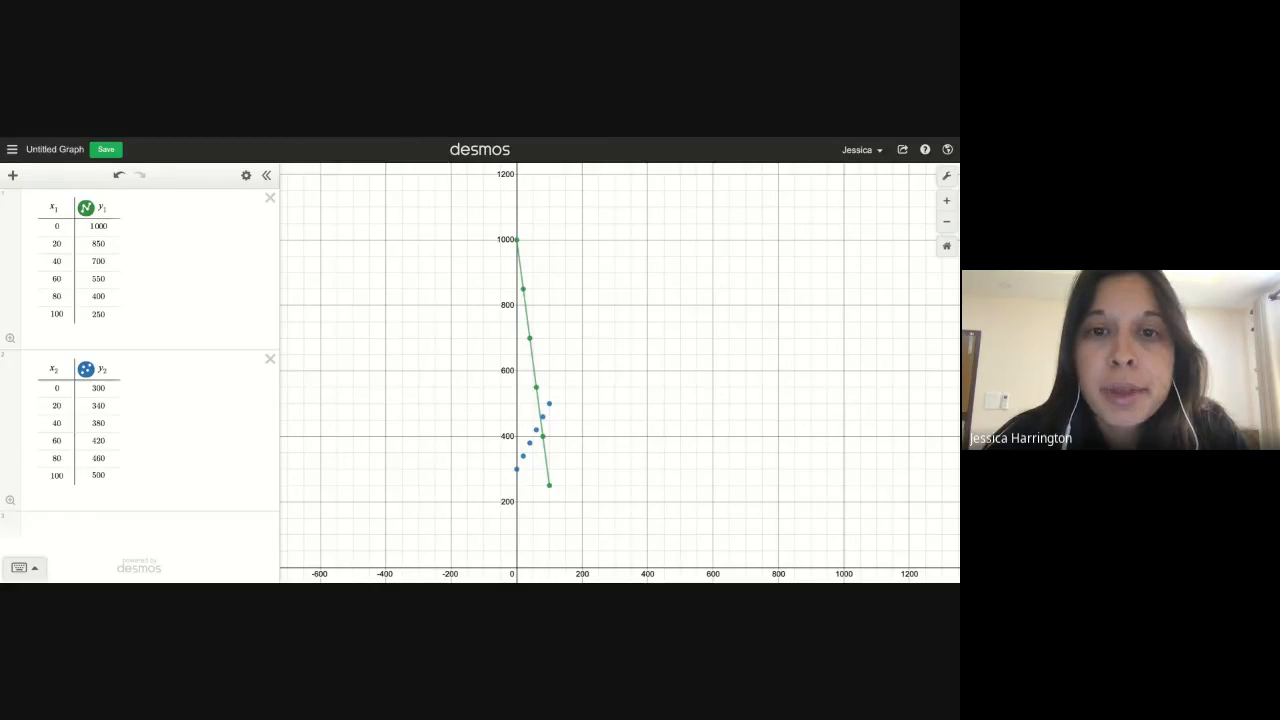
pyautogui.hotkey('ctrl', 'Tab')
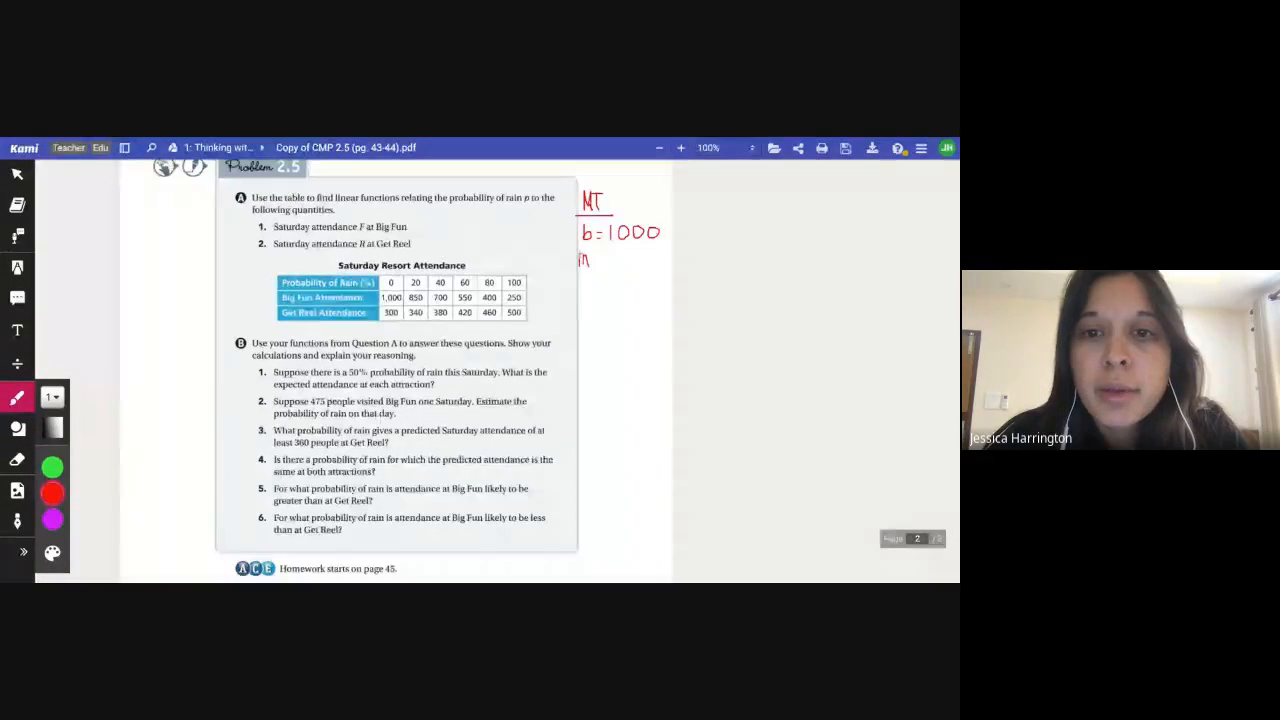
pyautogui.moveTo(580, 266); pyautogui.dragTo(588, 266)
pyautogui.moveTo(589, 255); pyautogui.dragTo(596, 255)
pyautogui.moveTo(589, 258)
pyautogui.mouseDown()
pyautogui.moveTo(613, 266)
pyautogui.moveTo(631, 253)
pyautogui.moveTo(637, 280)
pyautogui.mouseUp()
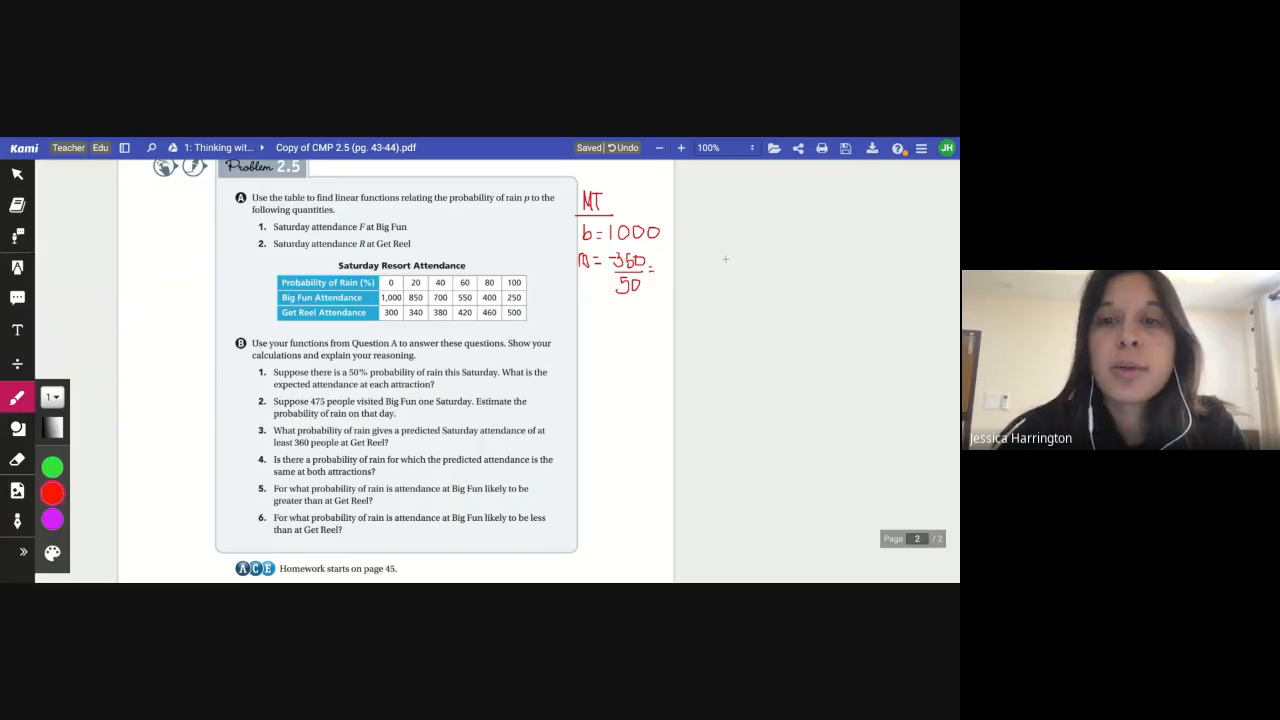
pyautogui.moveTo(657, 258)
pyautogui.mouseDown()
pyautogui.moveTo(669, 250)
pyautogui.moveTo(668, 269)
pyautogui.mouseUp()
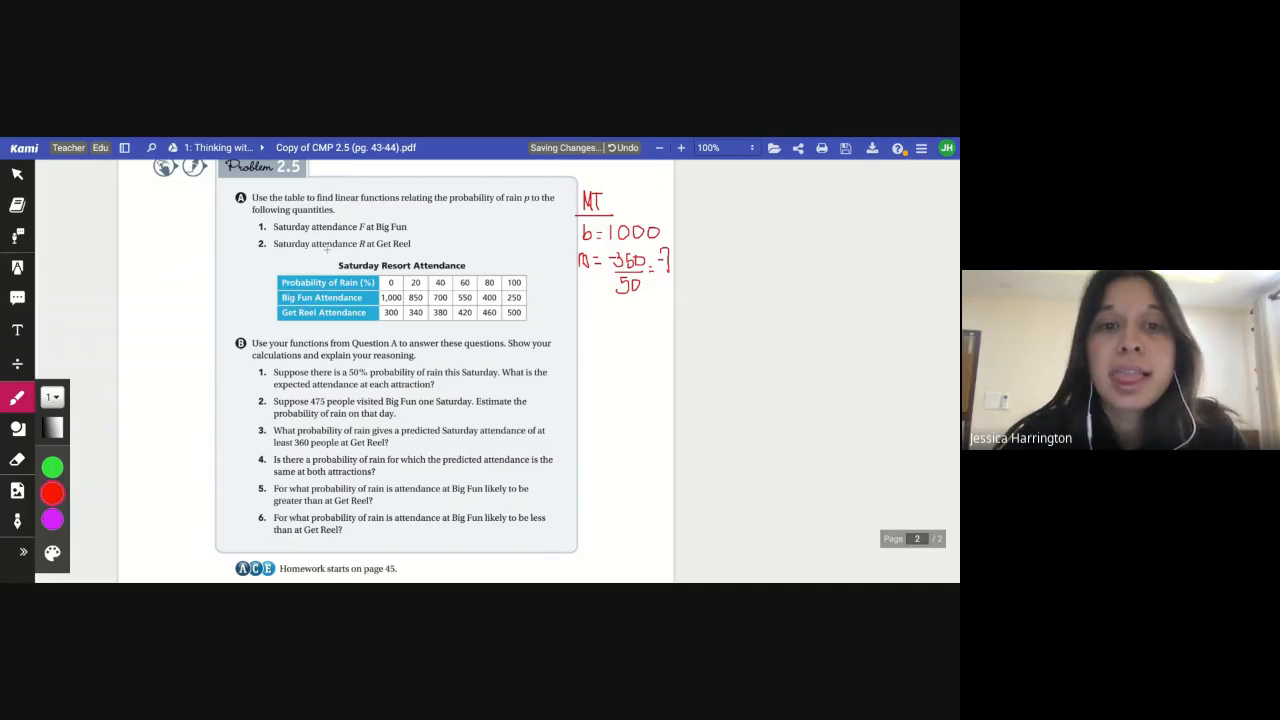
# Underline 'linear functions' and 'F at Big Fun', and replace the MT heading with AP
pyautogui.moveTo(335, 204)
pyautogui.mouseDown()
pyautogui.moveTo(398, 204)
pyautogui.moveTo(410, 232)
pyautogui.mouseUp()
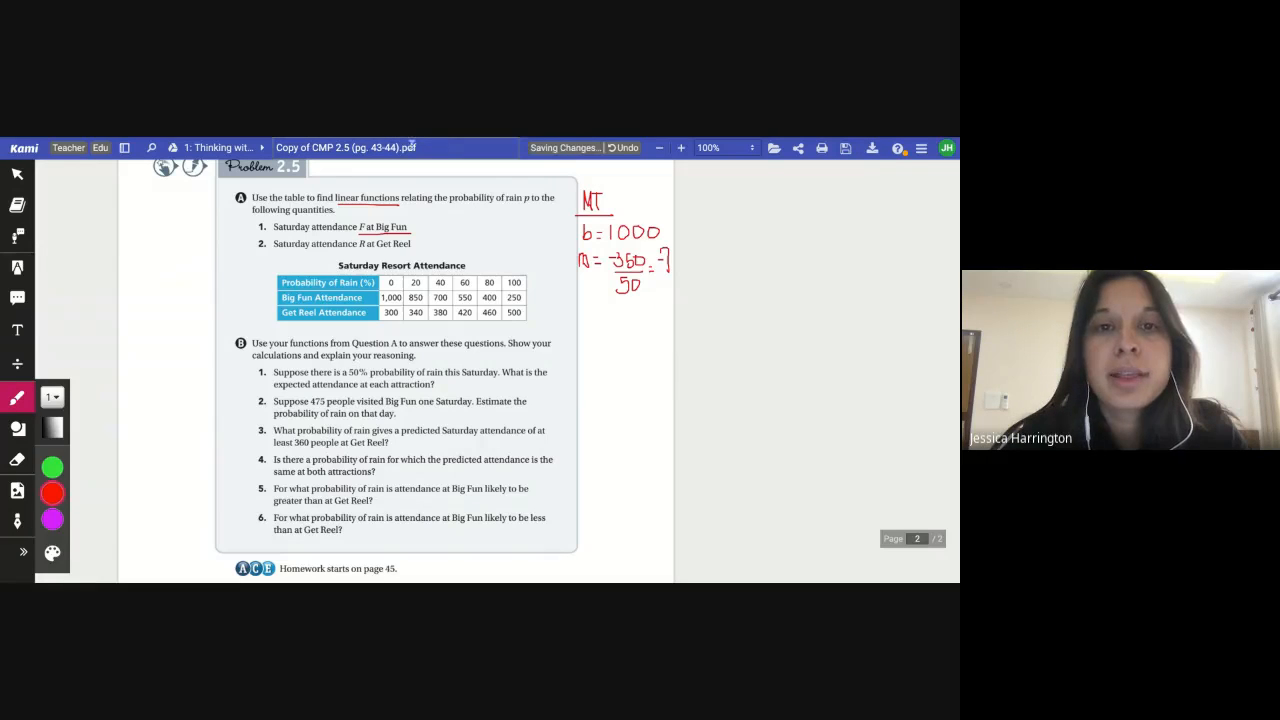
pyautogui.click(17, 459)
pyautogui.moveTo(596, 196); pyautogui.dragTo(597, 197)
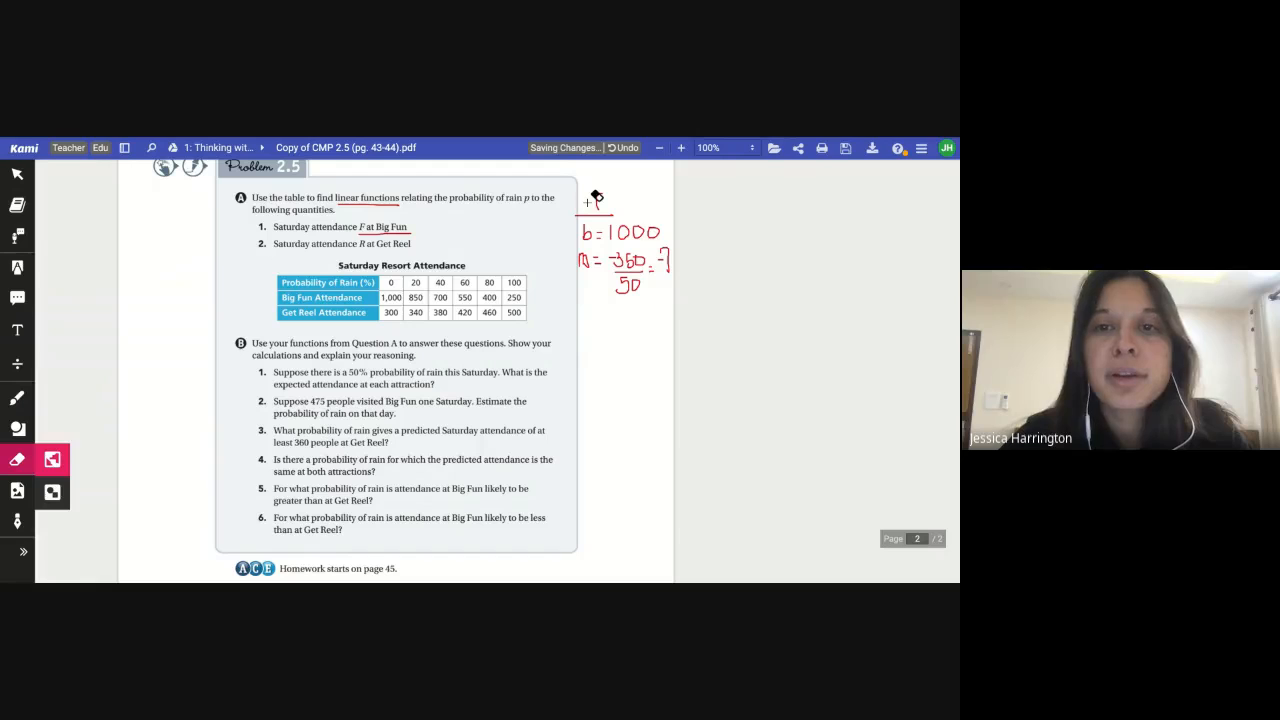
pyautogui.click(17, 398)
pyautogui.moveTo(576, 212)
pyautogui.mouseDown()
pyautogui.moveTo(583, 187)
pyautogui.moveTo(590, 210)
pyautogui.mouseUp()
pyautogui.moveTo(578, 203); pyautogui.dragTo(598, 202)
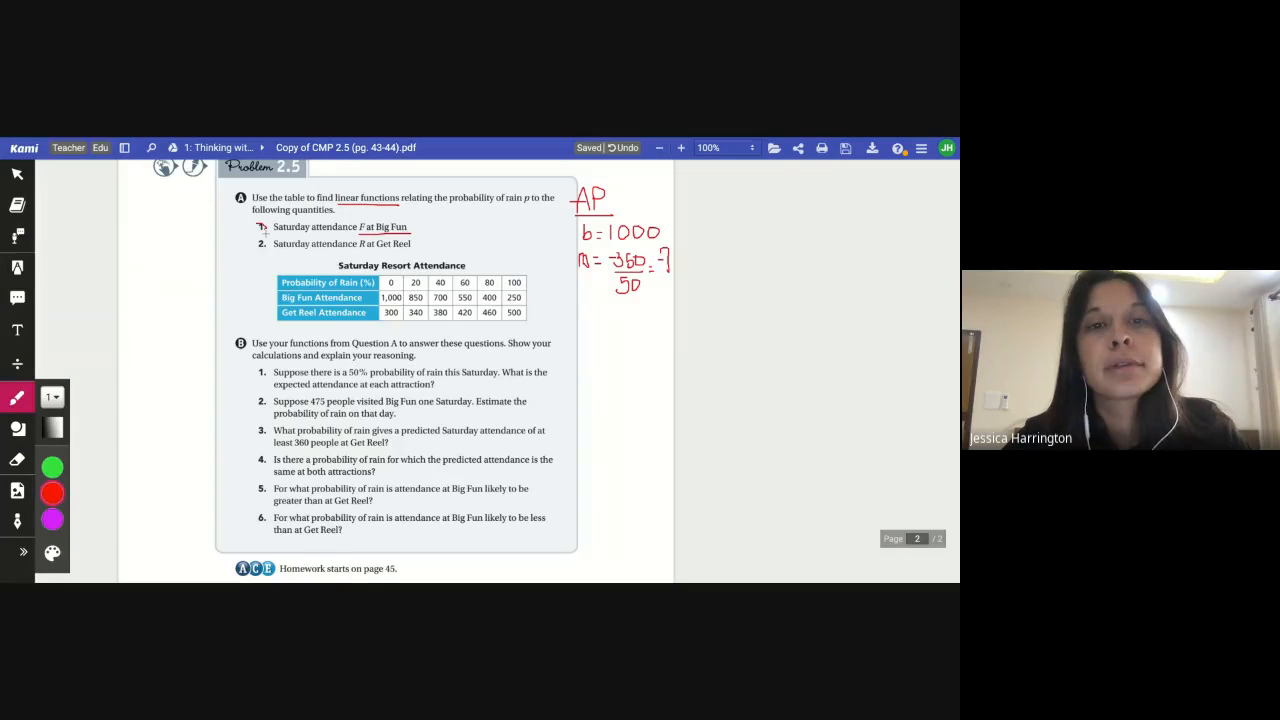
# Circle item 1 and write y = -7x + 1000 beside it as the Big Fun function
pyautogui.moveTo(266, 230); pyautogui.dragTo(266, 226)
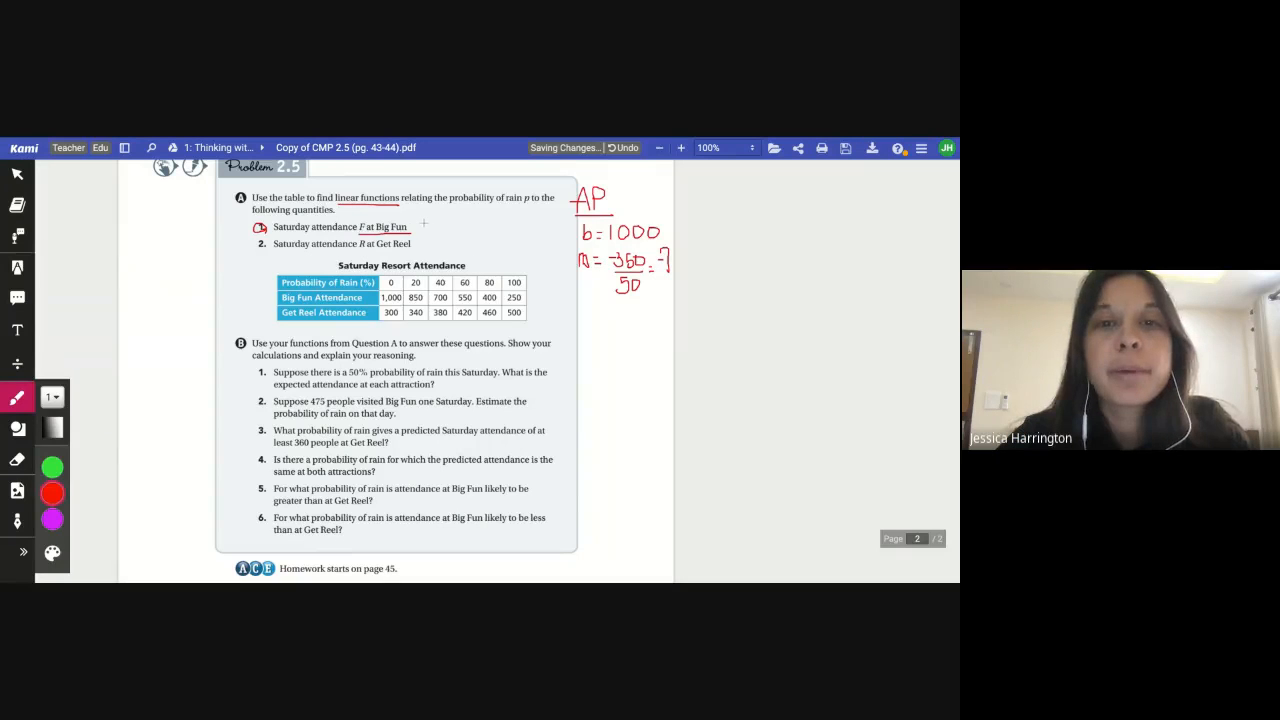
pyautogui.moveTo(418, 226); pyautogui.dragTo(477, 235)
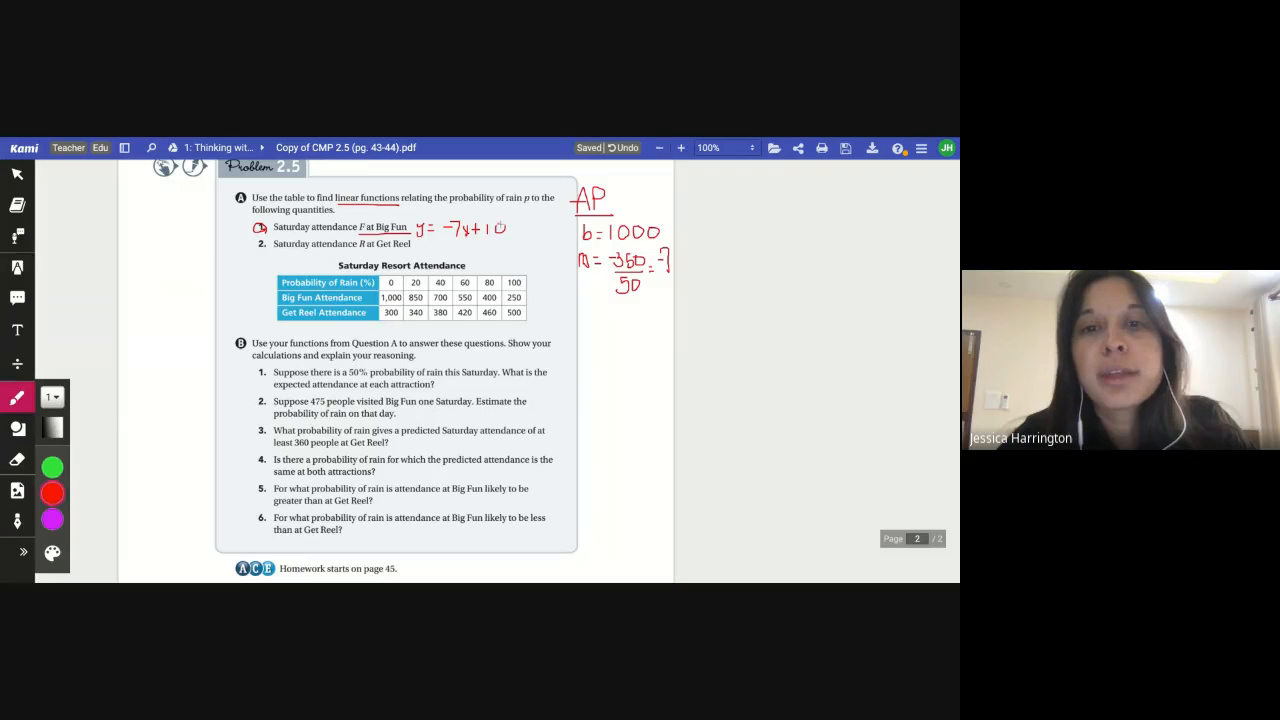
pyautogui.moveTo(499, 227); pyautogui.dragTo(500, 224)
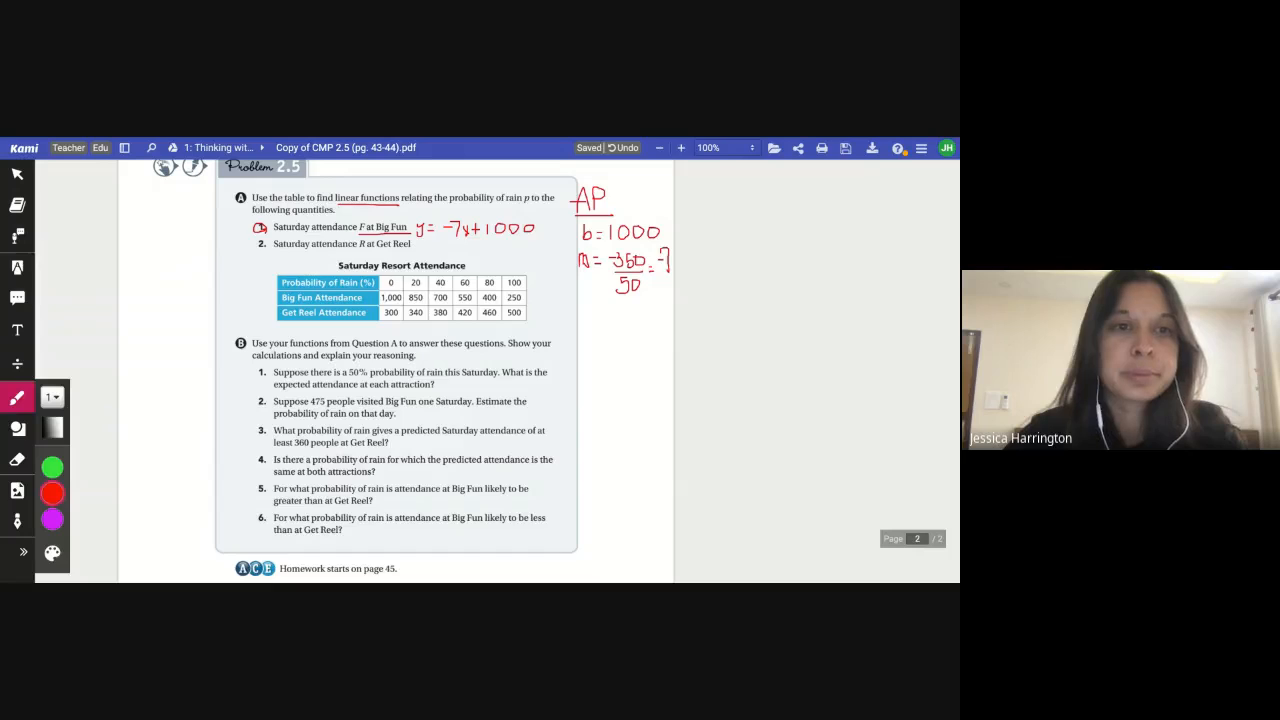
# Add the expression y = -7x + 1000 to the Desmos graph
pyautogui.hotkey('ctrl', 'Tab')
pyautogui.click(15, 177)
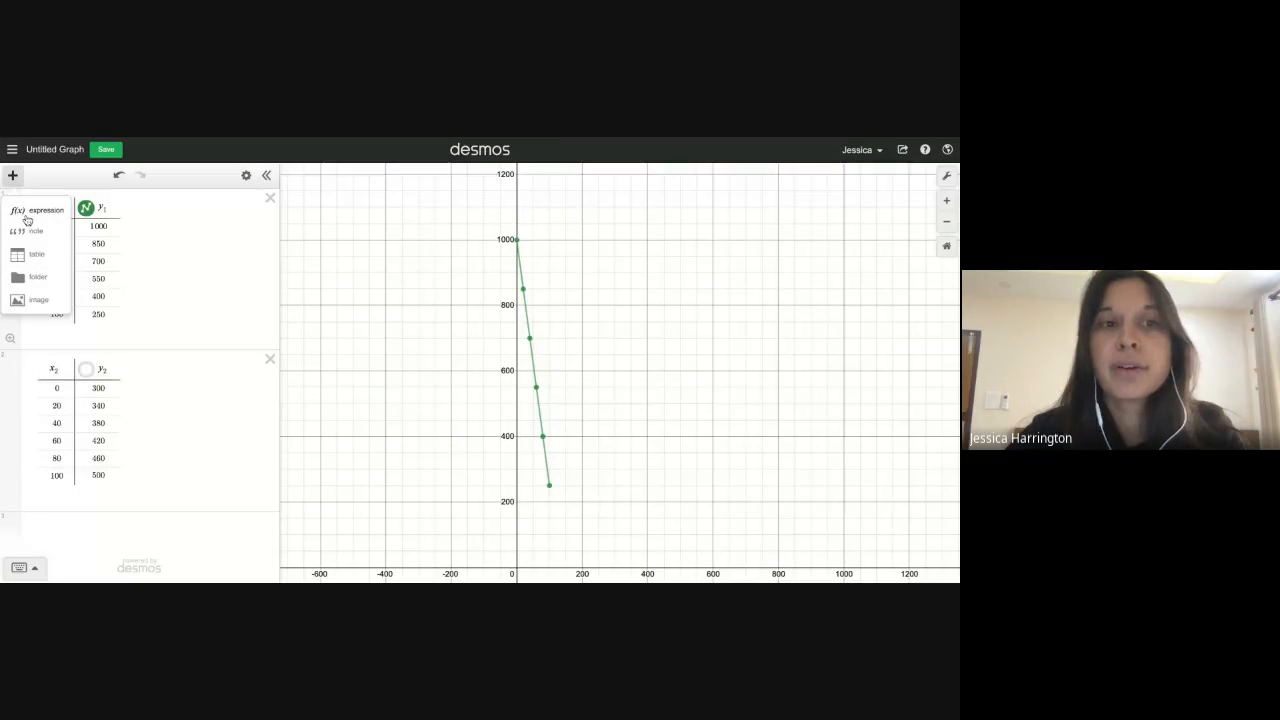
pyautogui.click(30, 211)
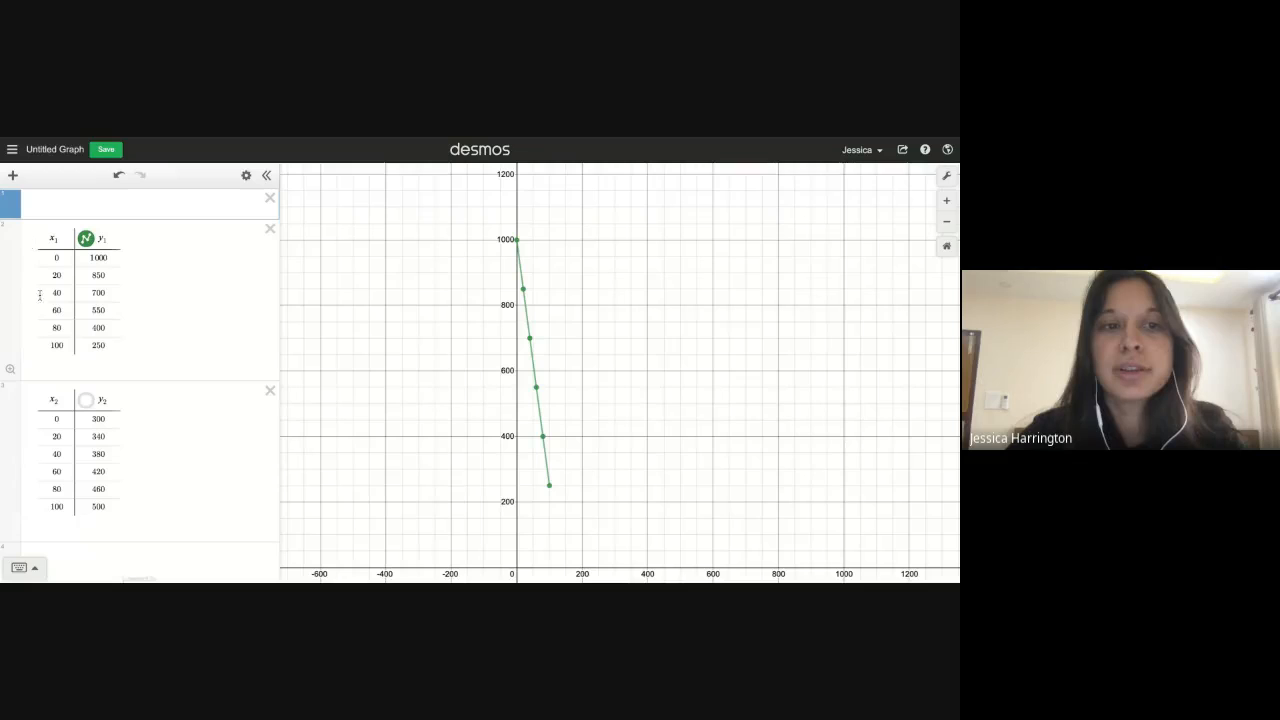
pyautogui.write('y=')
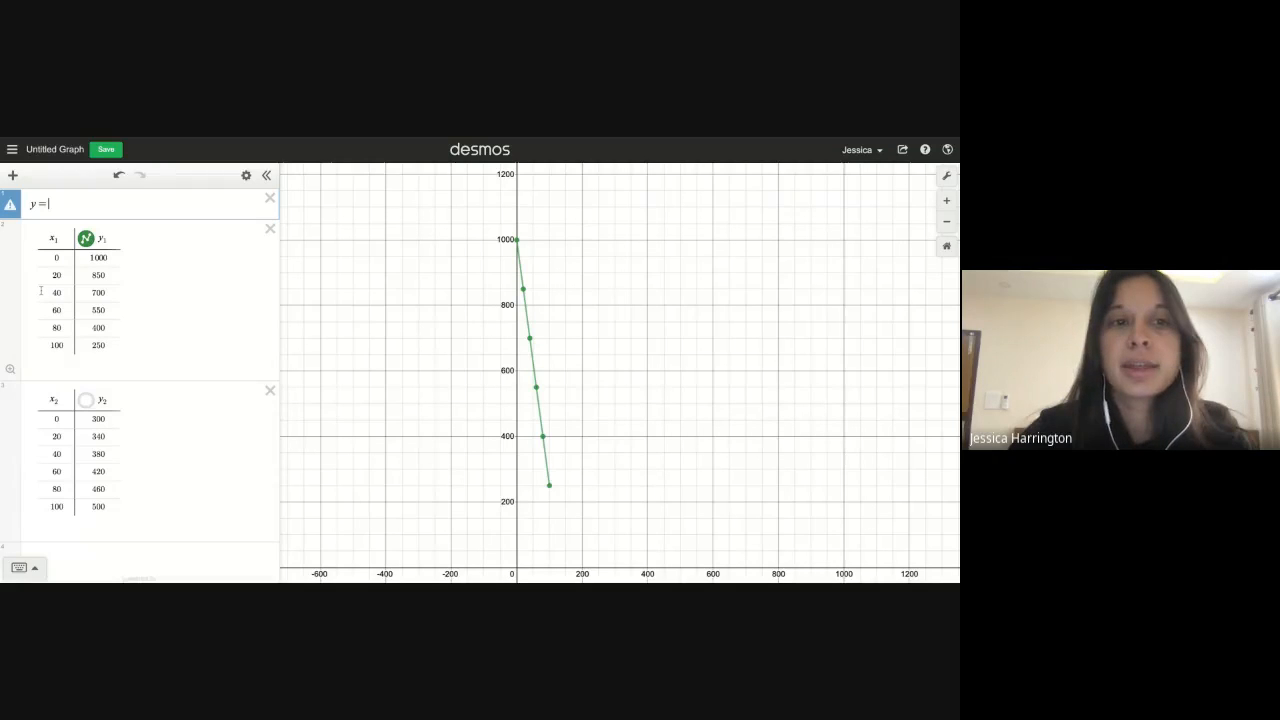
pyautogui.write('-7x')
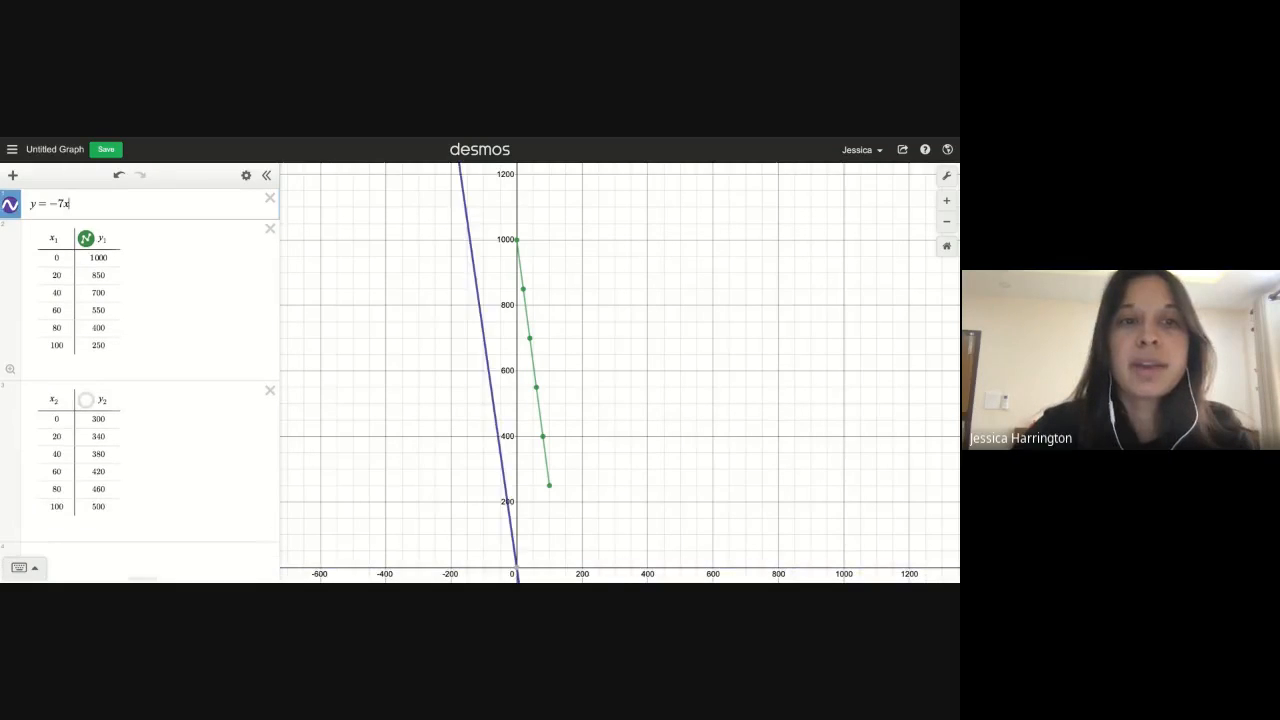
pyautogui.write('+100')
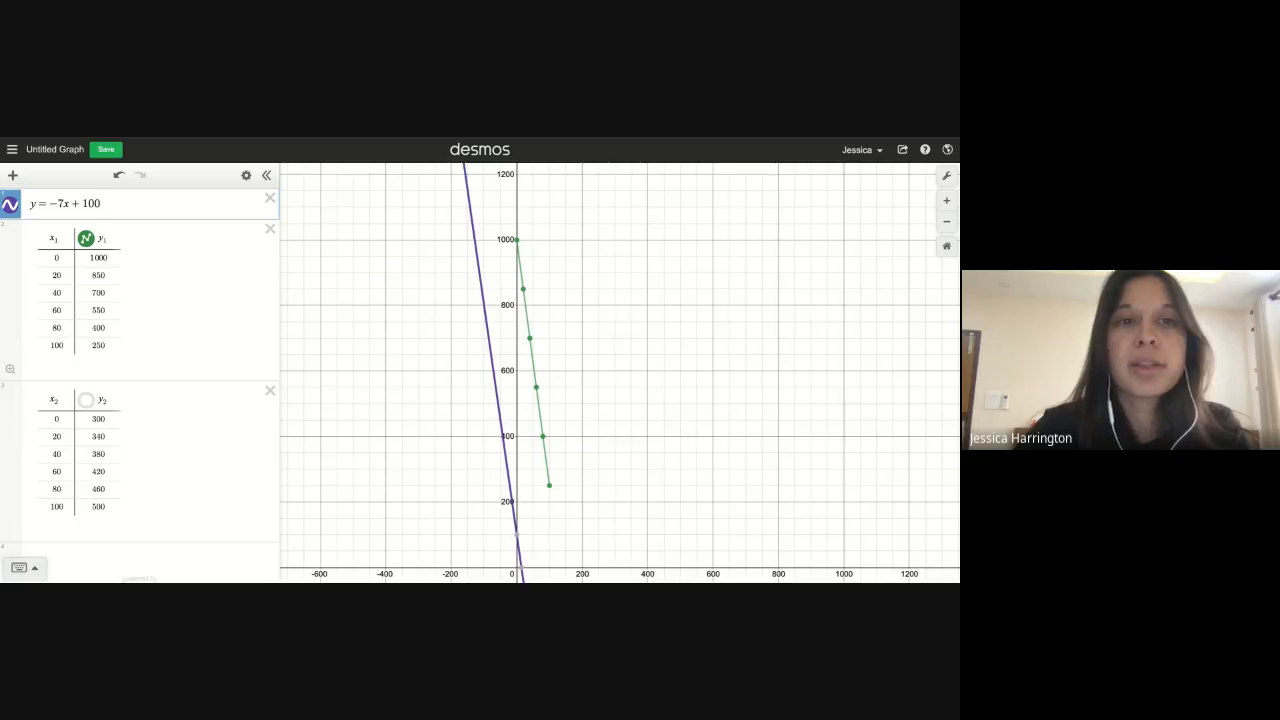
pyautogui.write('0')
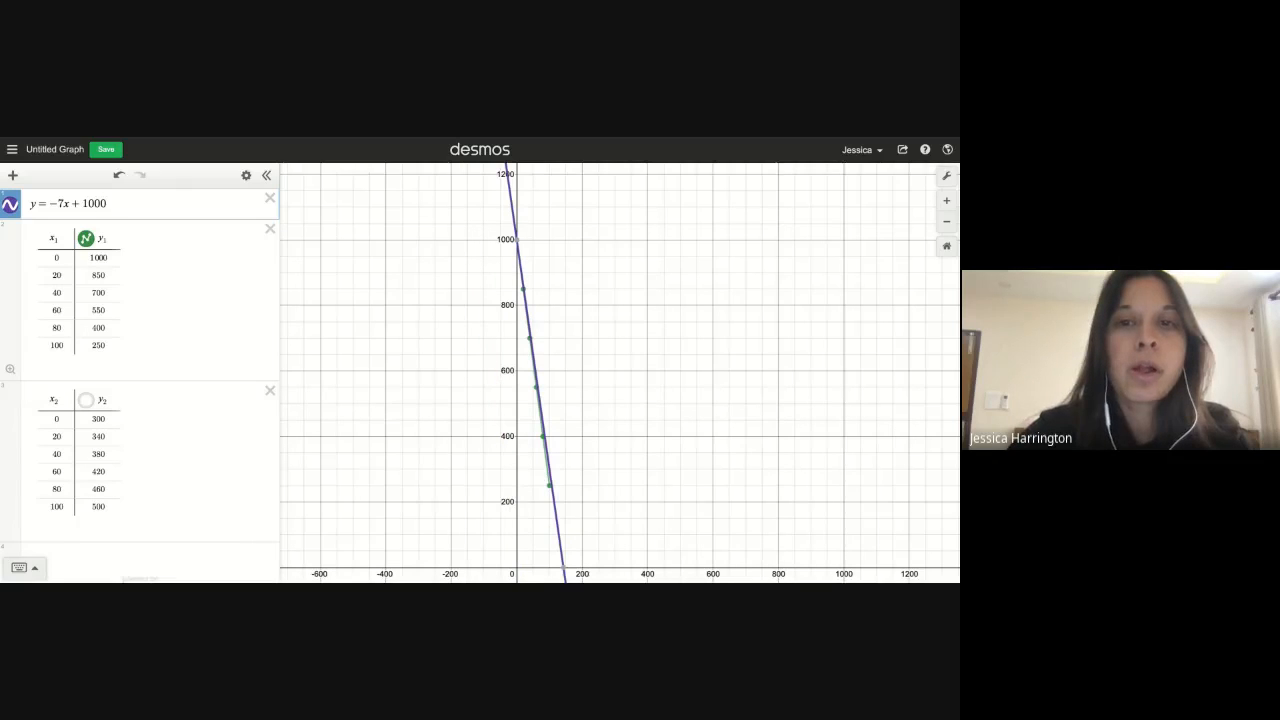
# Change the new line's colour to green to match the Big Fun points
pyautogui.click(10, 208)
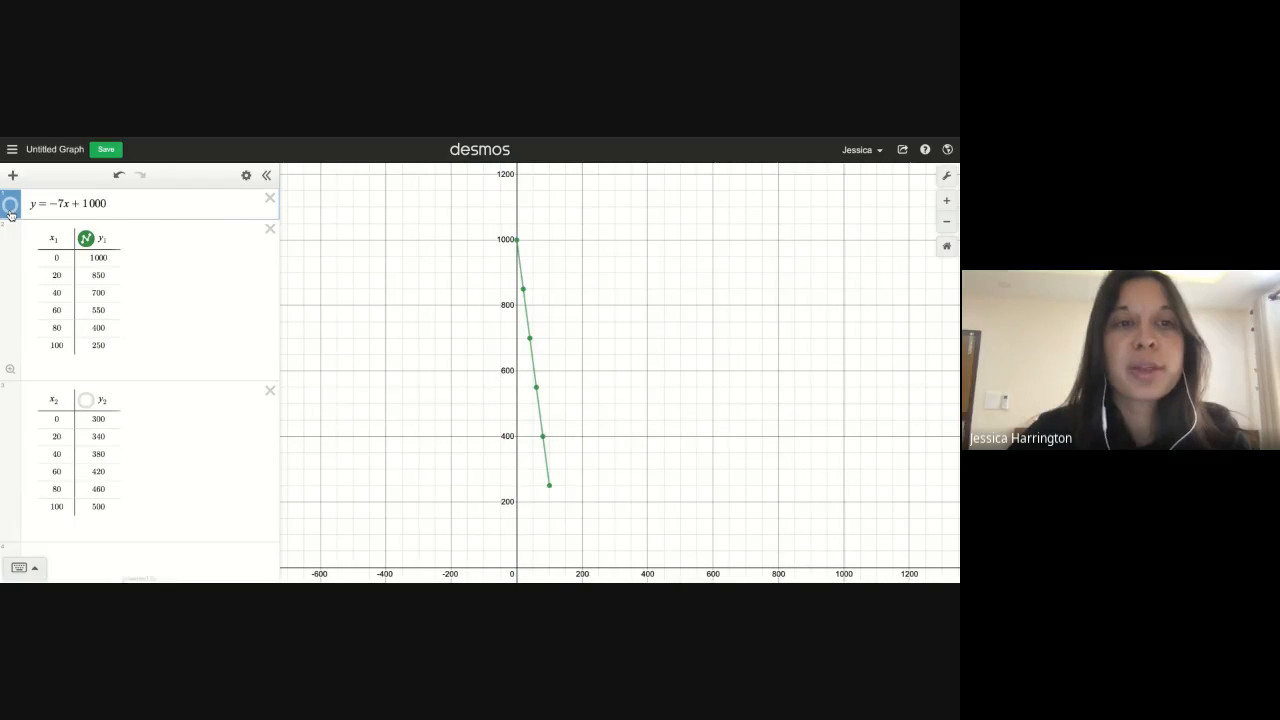
pyautogui.click(10, 210)
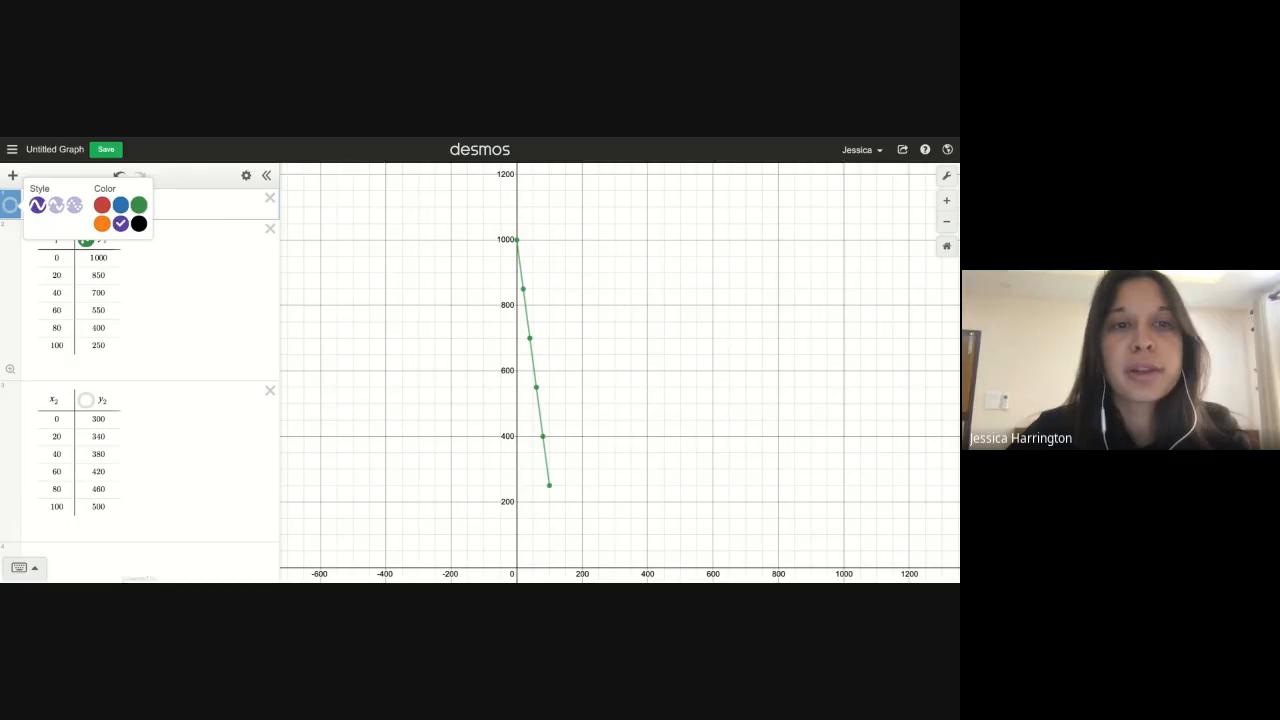
pyautogui.click(10, 212)
pyautogui.click(10, 208)
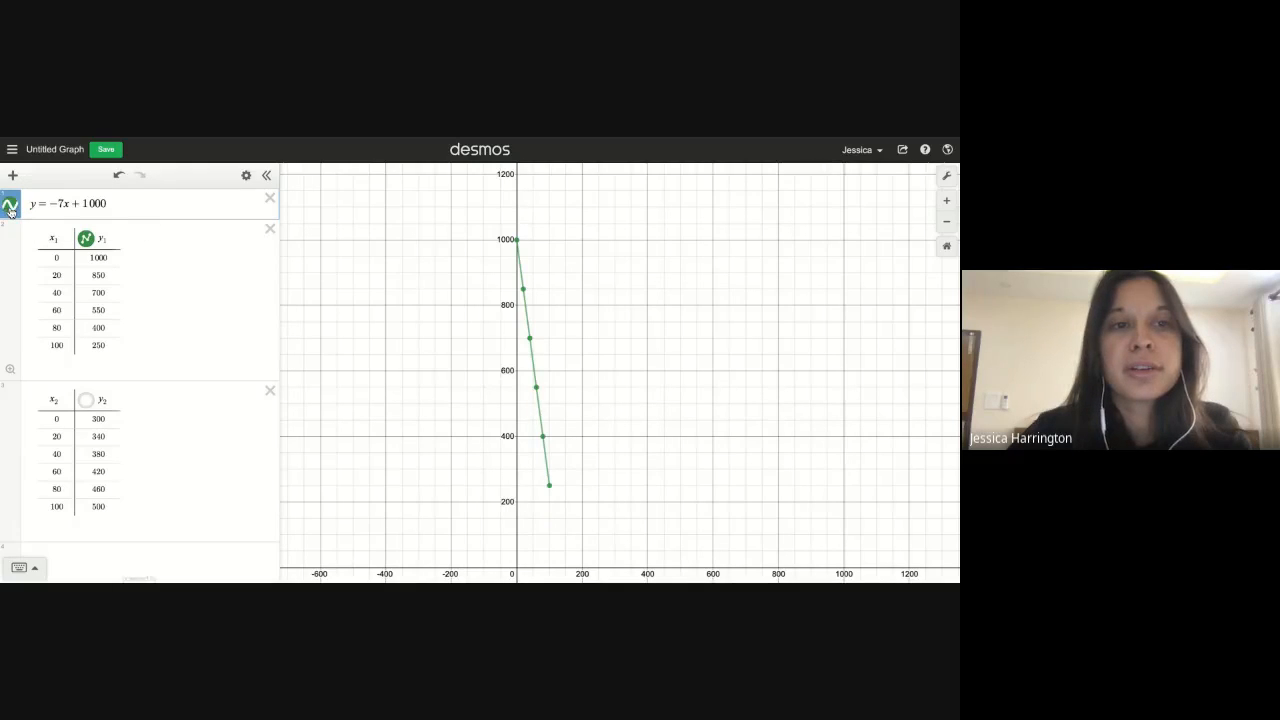
# Turn off lines for the y1 table so only the Big Fun points appear with the equation line
pyautogui.click(88, 240)
pyautogui.click(88, 240)
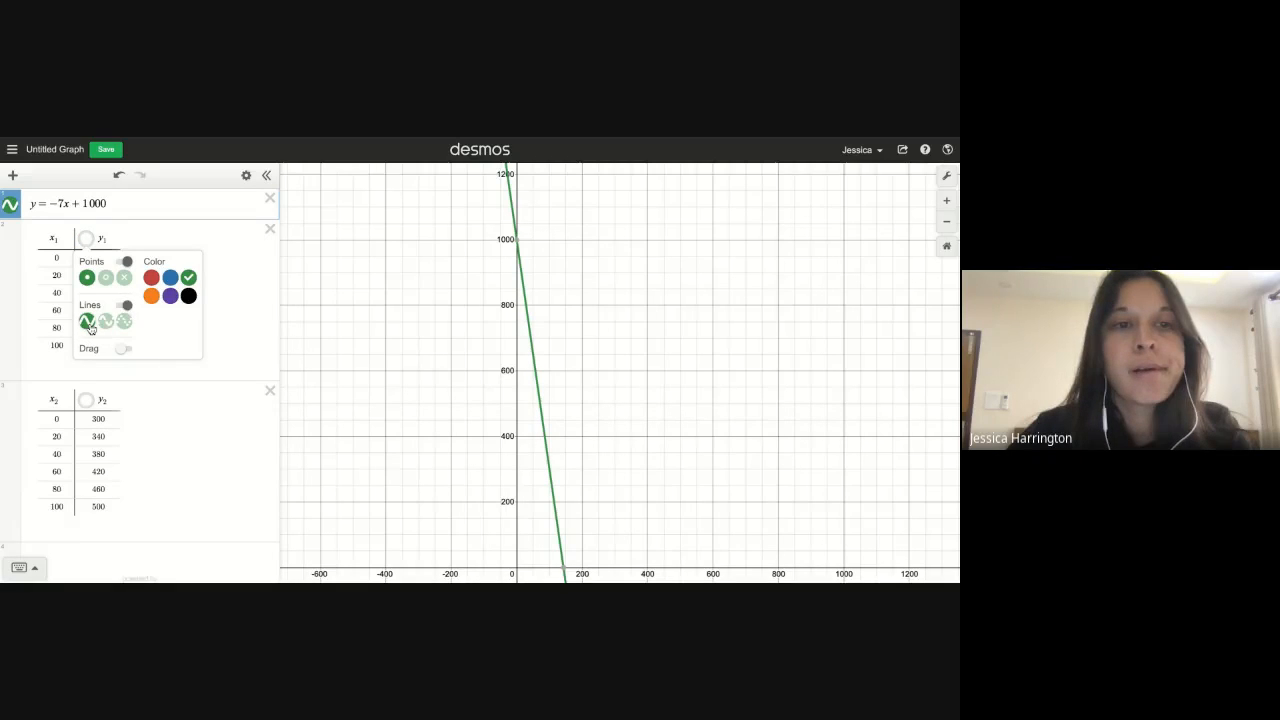
pyautogui.click(124, 304)
pyautogui.click(183, 226)
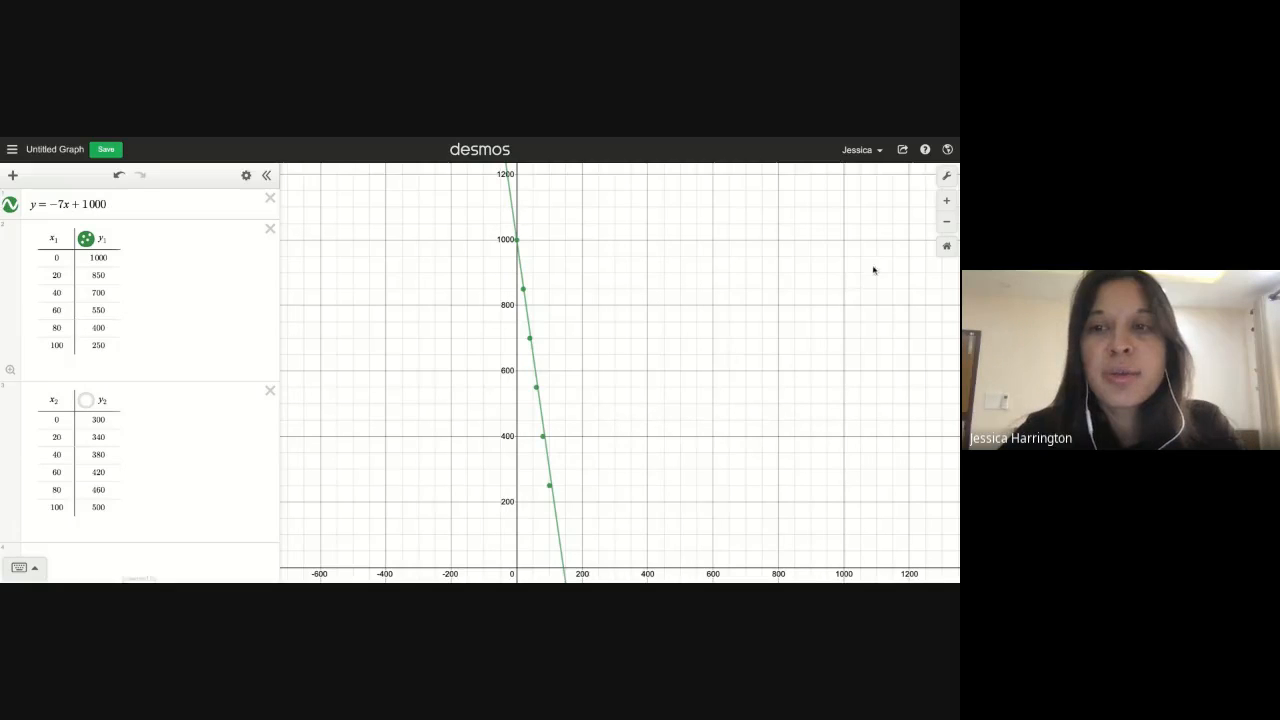
# Zoom and pan the graph to check how the line fits the Big Fun points
pyautogui.click(946, 200)
pyautogui.moveTo(599, 449); pyautogui.dragTo(704, 462)
pyautogui.scroll(3, 583, 317)
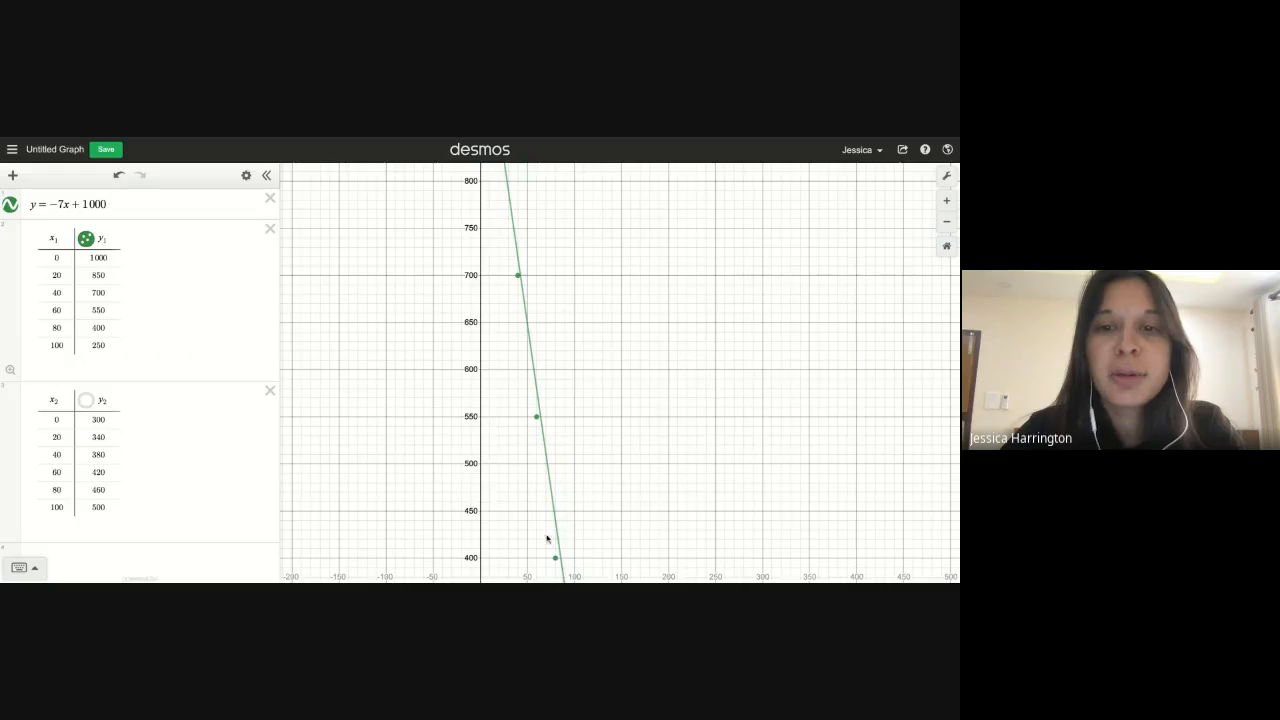
pyautogui.moveTo(603, 558); pyautogui.dragTo(598, 525)
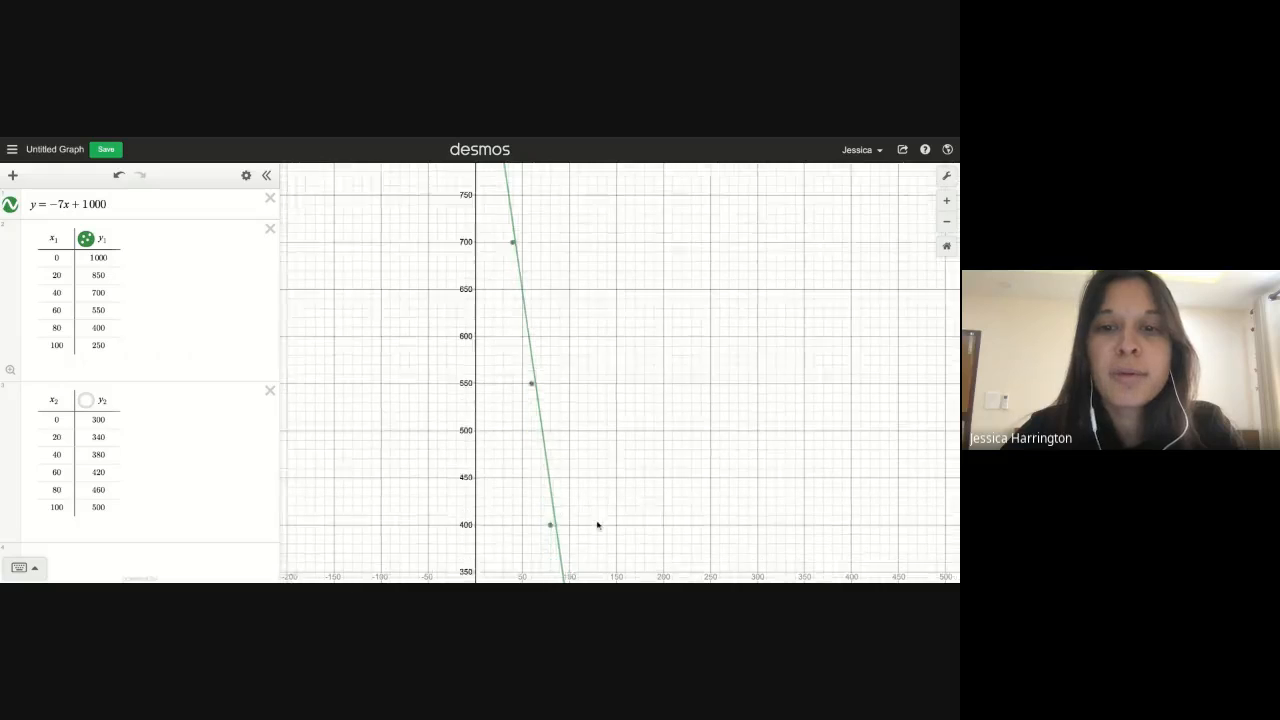
pyautogui.click(946, 224)
pyautogui.click(946, 224)
pyautogui.click(946, 224)
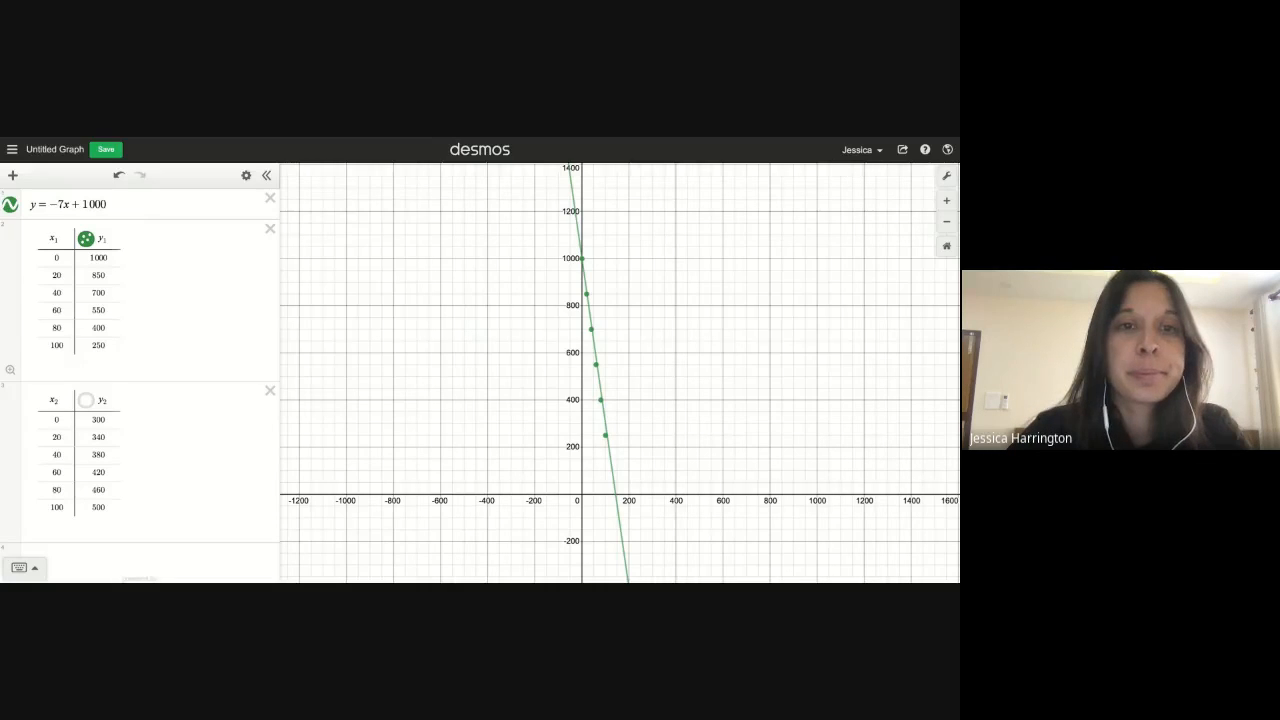
# On the PDF, handwrite an MT heading with b = in purple in the left margin for Get Reel
pyautogui.hotkey('ctrl', 'Tab')
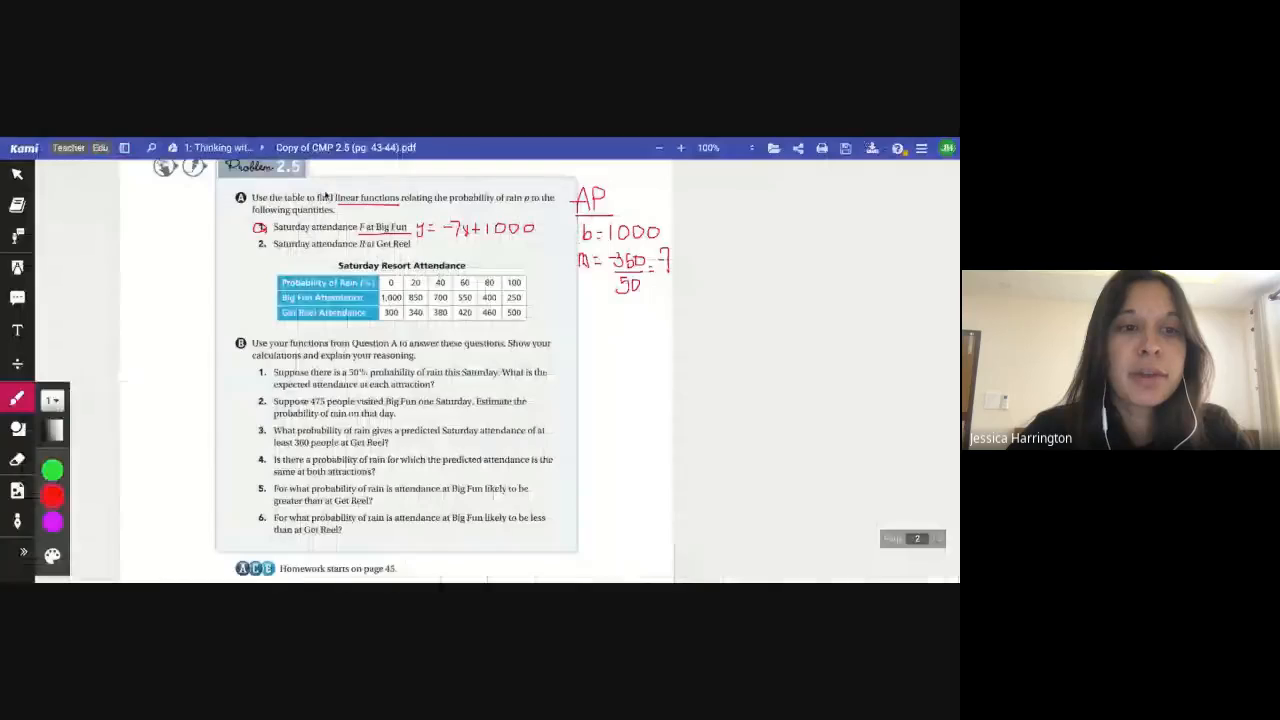
pyautogui.click(52, 518)
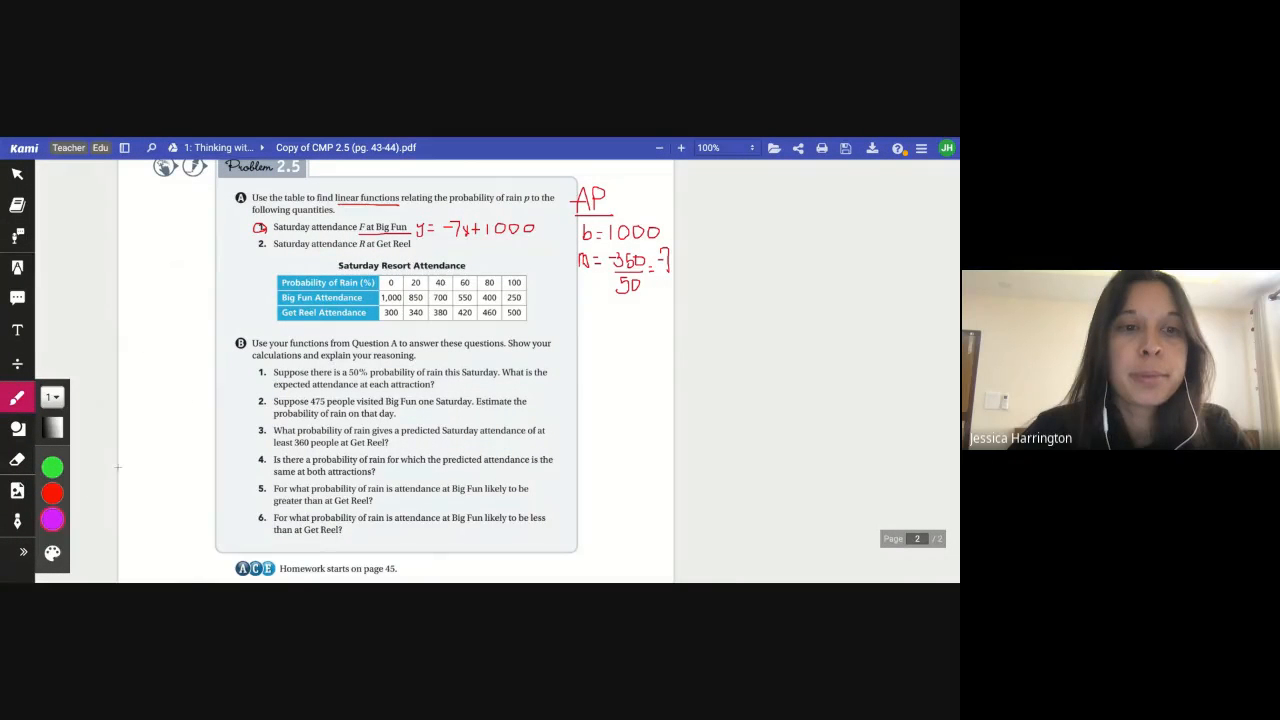
pyautogui.moveTo(125, 246)
pyautogui.mouseDown()
pyautogui.moveTo(128, 228)
pyautogui.moveTo(142, 246)
pyautogui.moveTo(172, 225)
pyautogui.mouseUp()
pyautogui.click(150, 244)
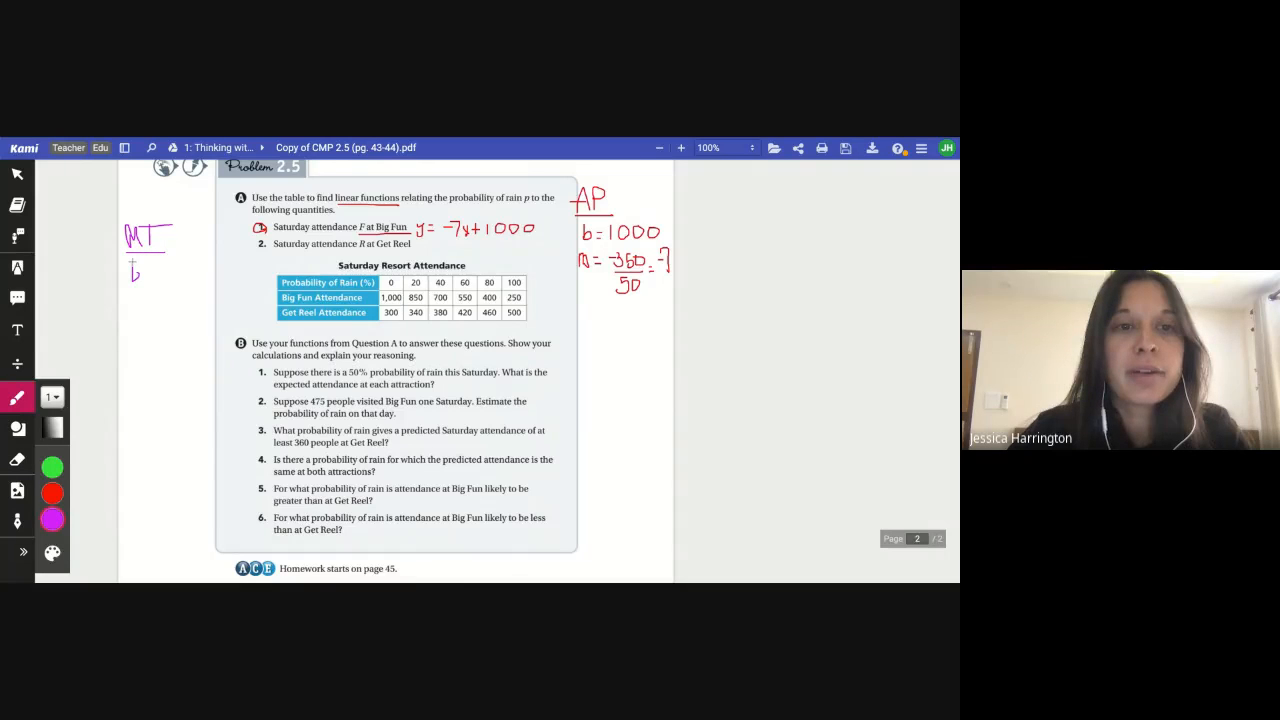
pyautogui.moveTo(146, 272); pyautogui.dragTo(154, 271)
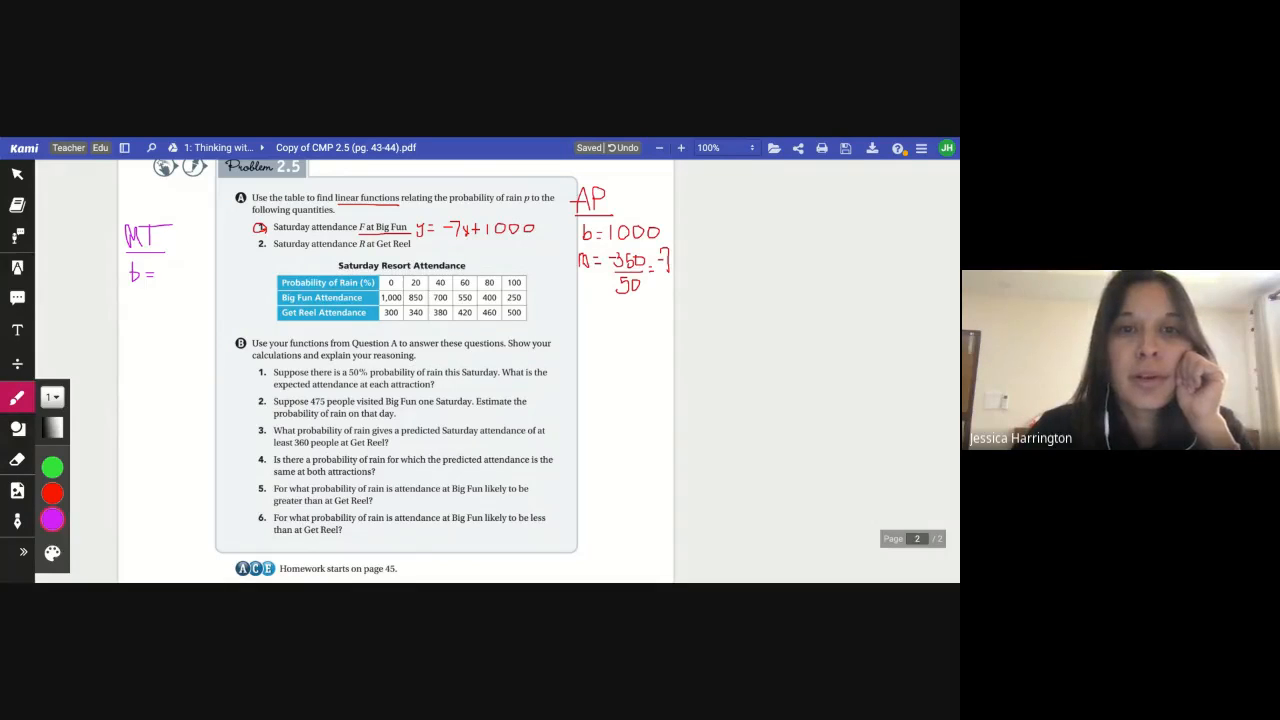
# Re-show the y2 table's Get Reel points on the graph and return to the textbook
pyautogui.hotkey('ctrl', 'Tab')
pyautogui.moveTo(585, 428)
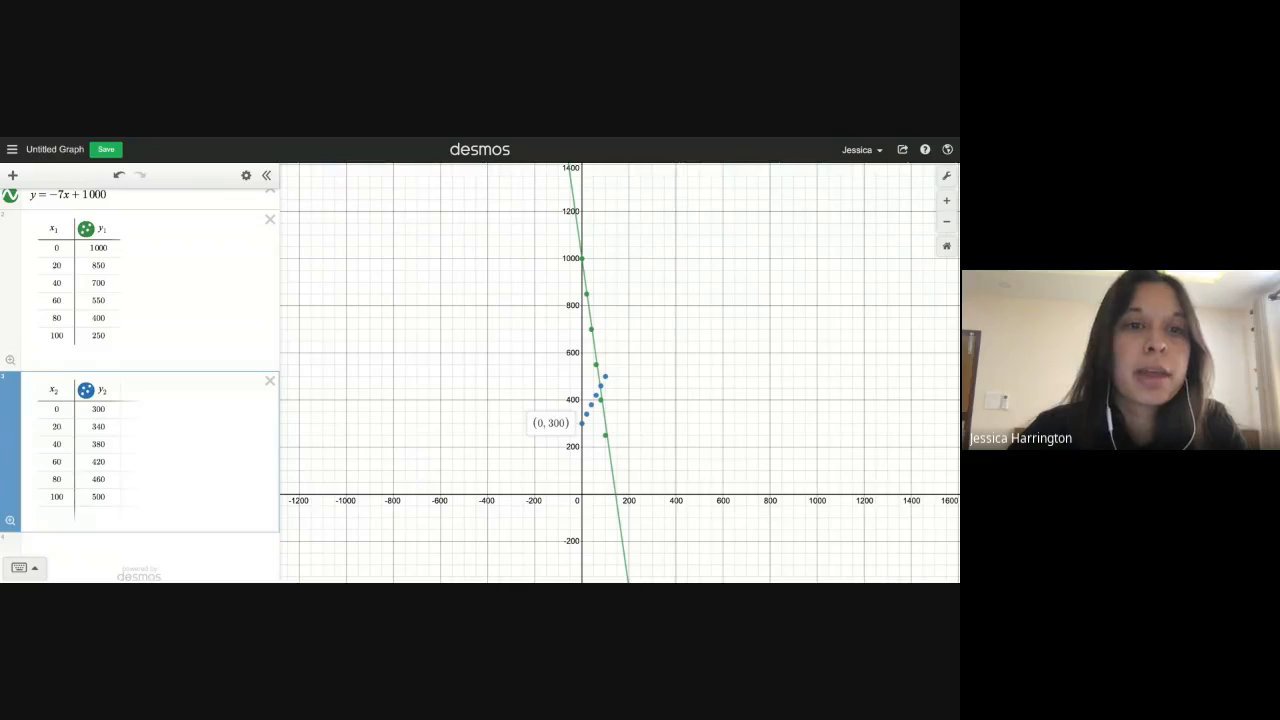
pyautogui.hotkey('ctrl', 'Tab')
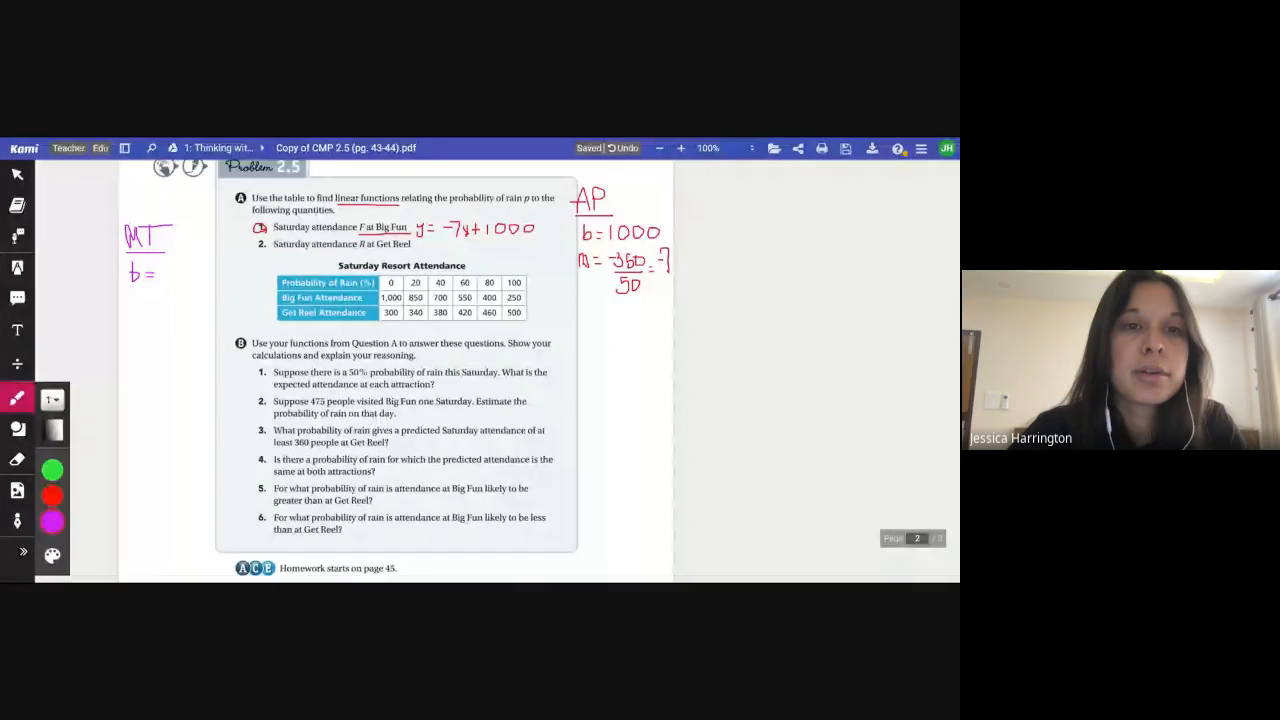
# Handwrite b = 300 and an m label under the purple MT heading for Get Reel
pyautogui.moveTo(162, 265)
pyautogui.mouseDown()
pyautogui.moveTo(161, 279)
pyautogui.moveTo(196, 269)
pyautogui.mouseUp()
pyautogui.moveTo(135, 296); pyautogui.dragTo(136, 300)
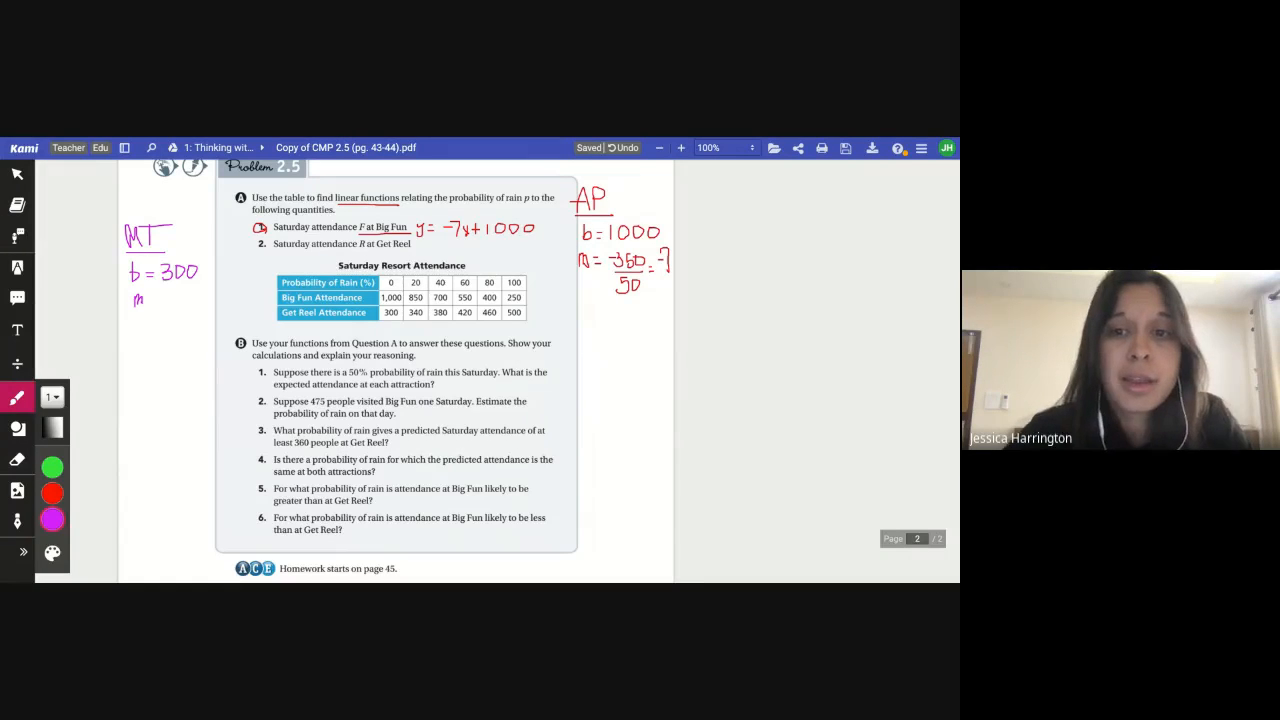
# Switch to the graph, zoom in on the Get Reel points, and inspect the coordinates of the first two points
pyautogui.click(440, 138)
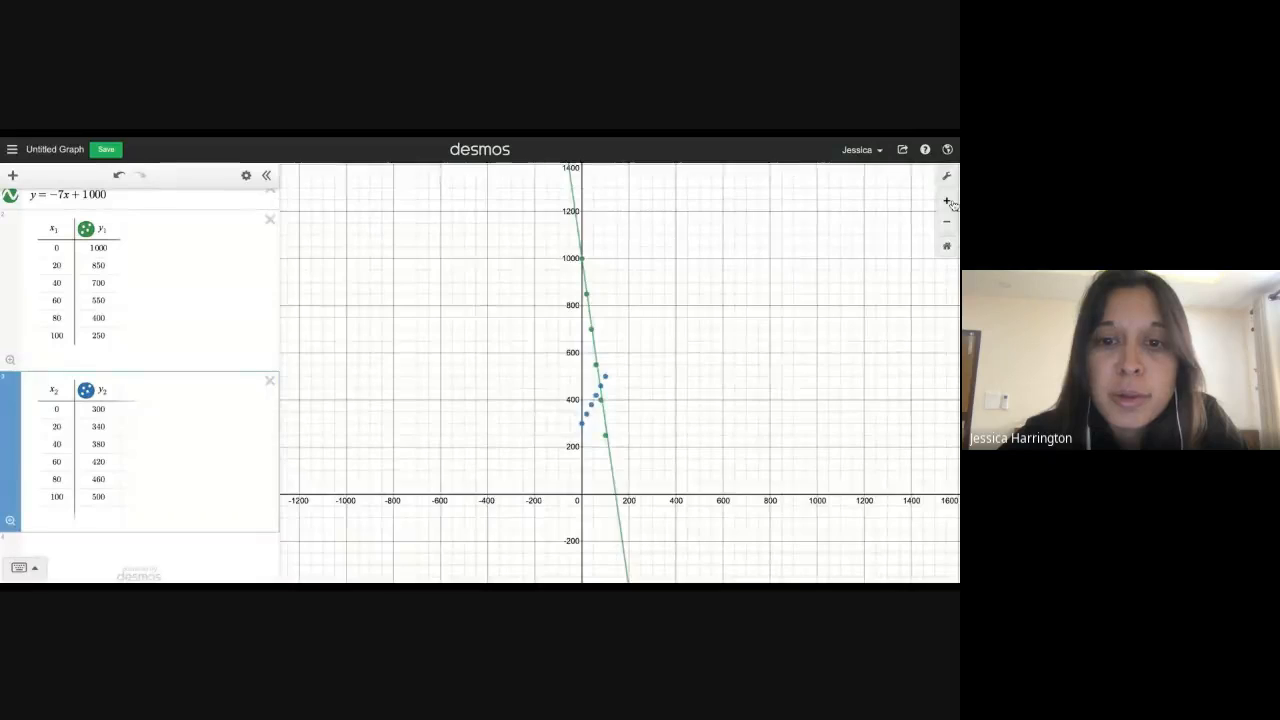
pyautogui.scroll(5, 608, 406)
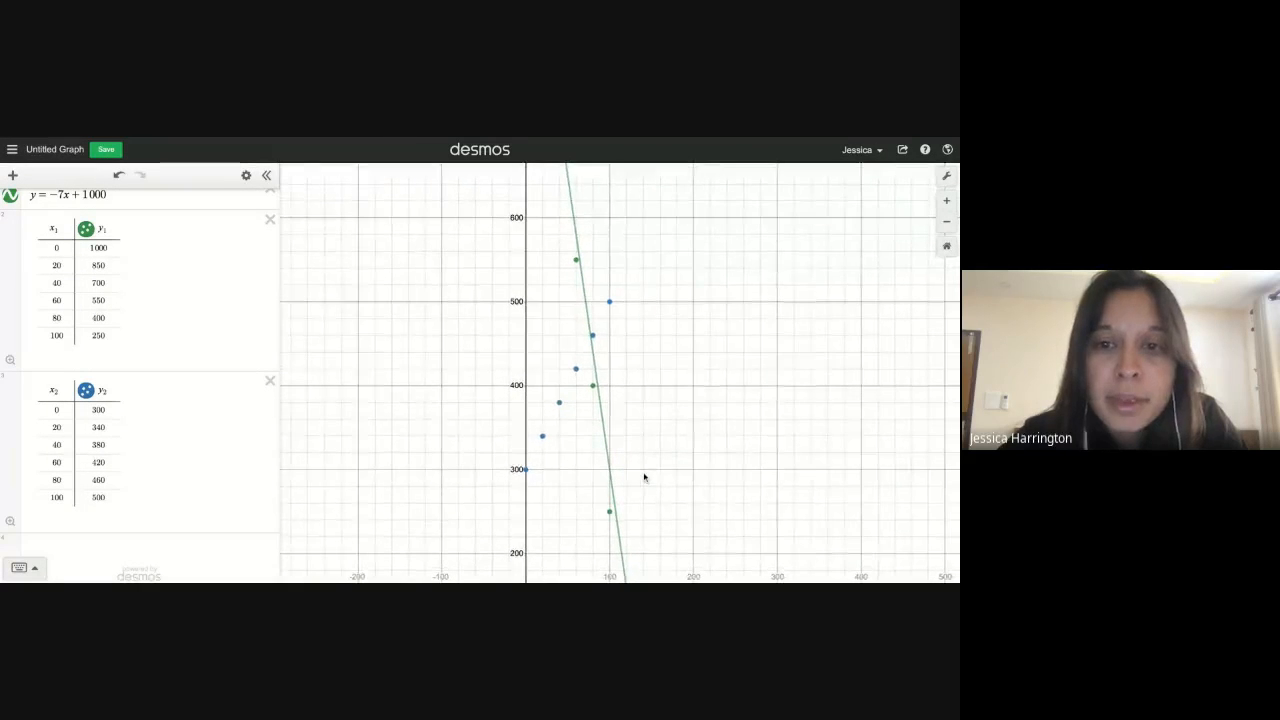
pyautogui.click(945, 204)
pyautogui.moveTo(675, 484); pyautogui.dragTo(717, 386)
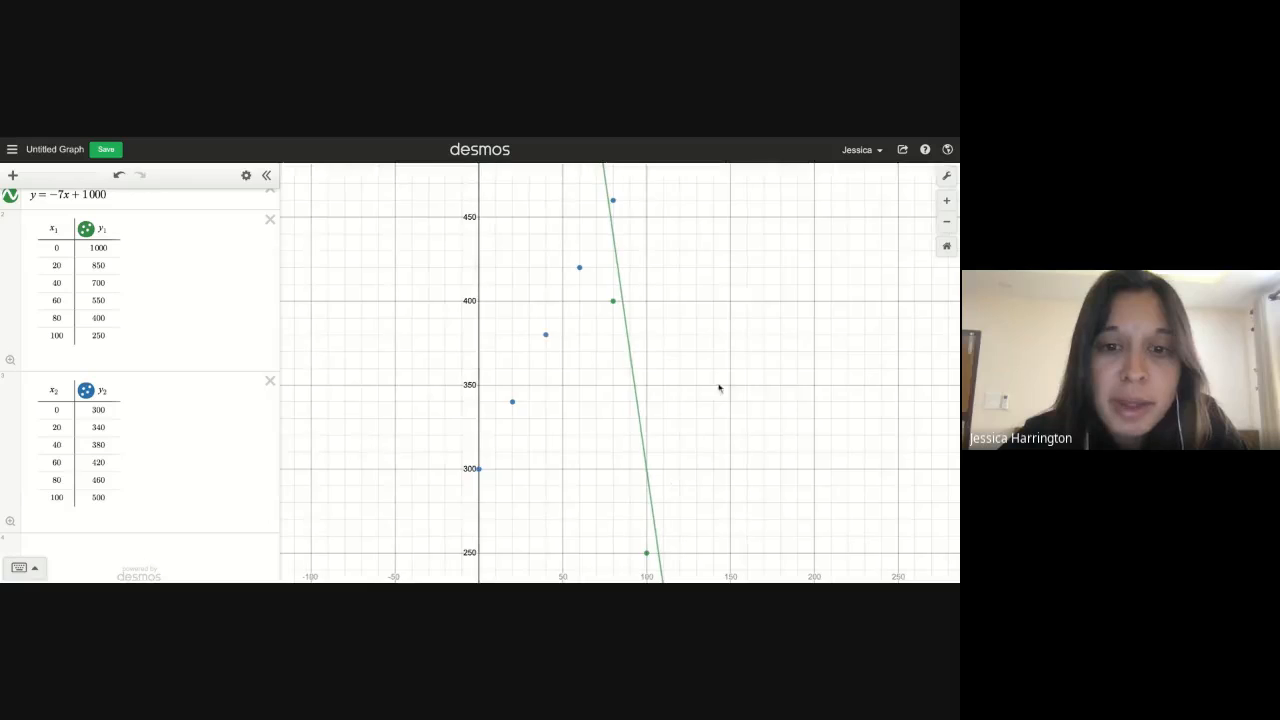
pyautogui.moveTo(477, 473)
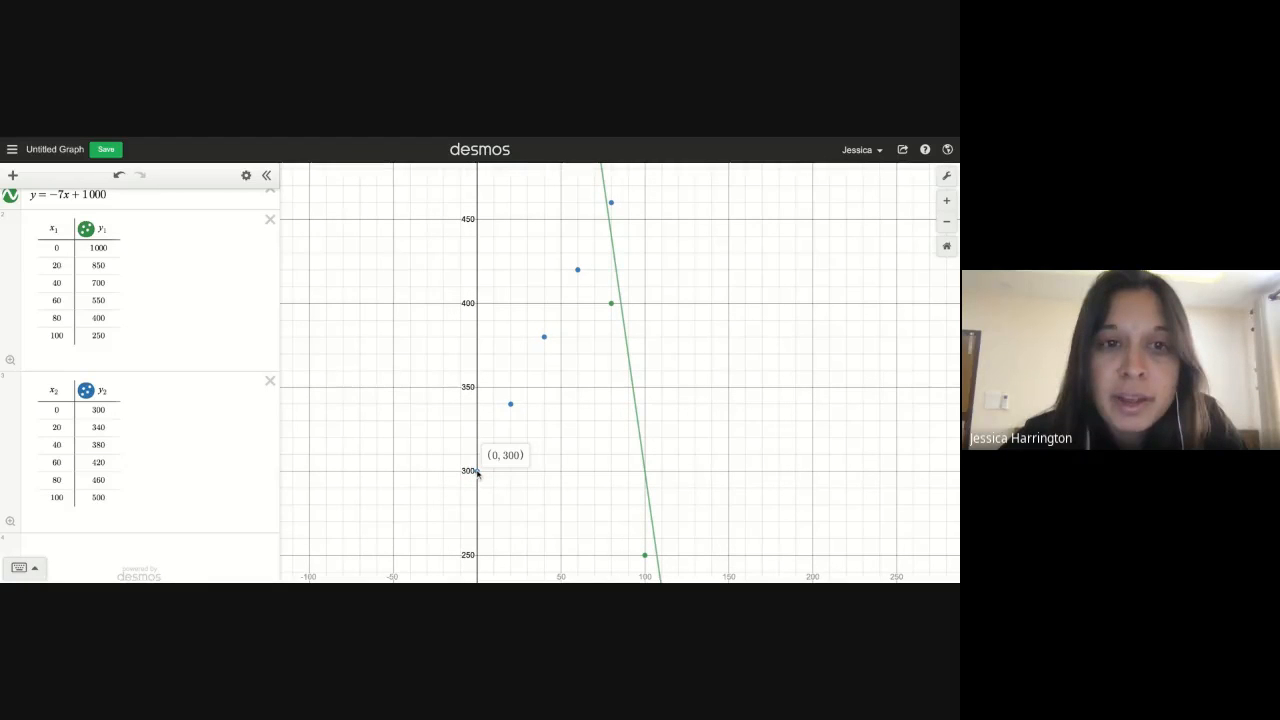
pyautogui.click(510, 405)
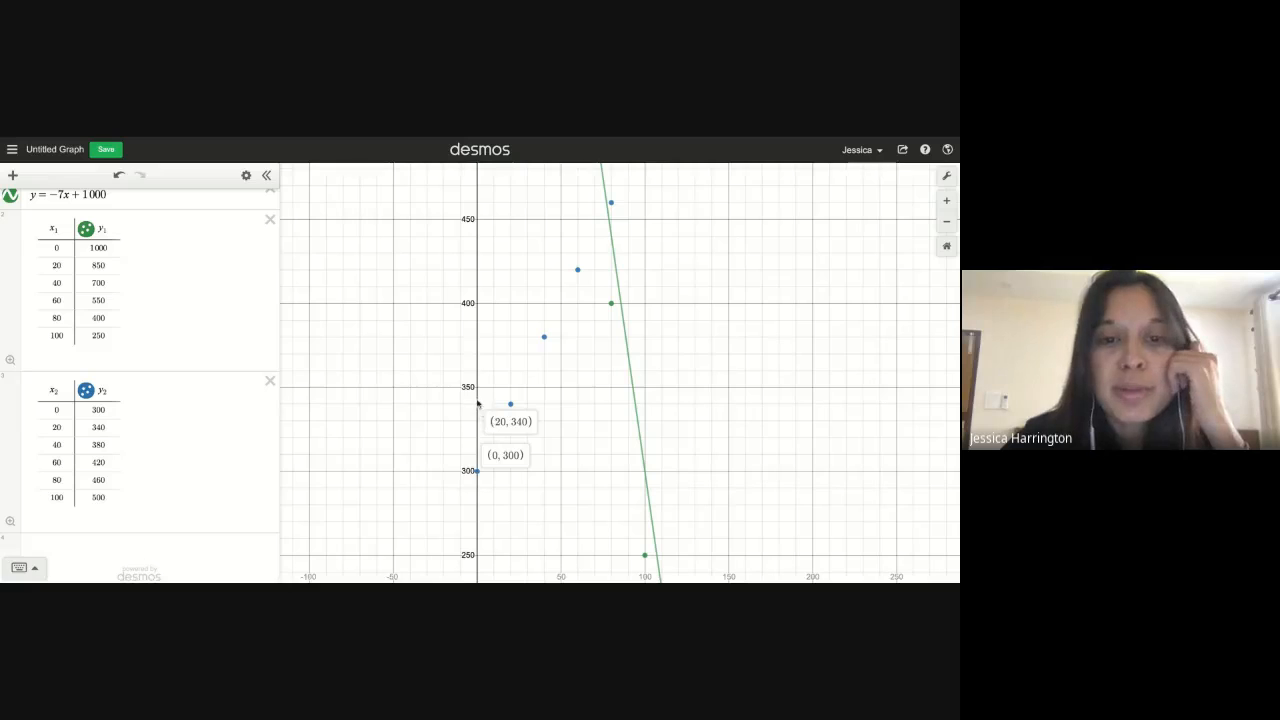
pyautogui.click(454, 462)
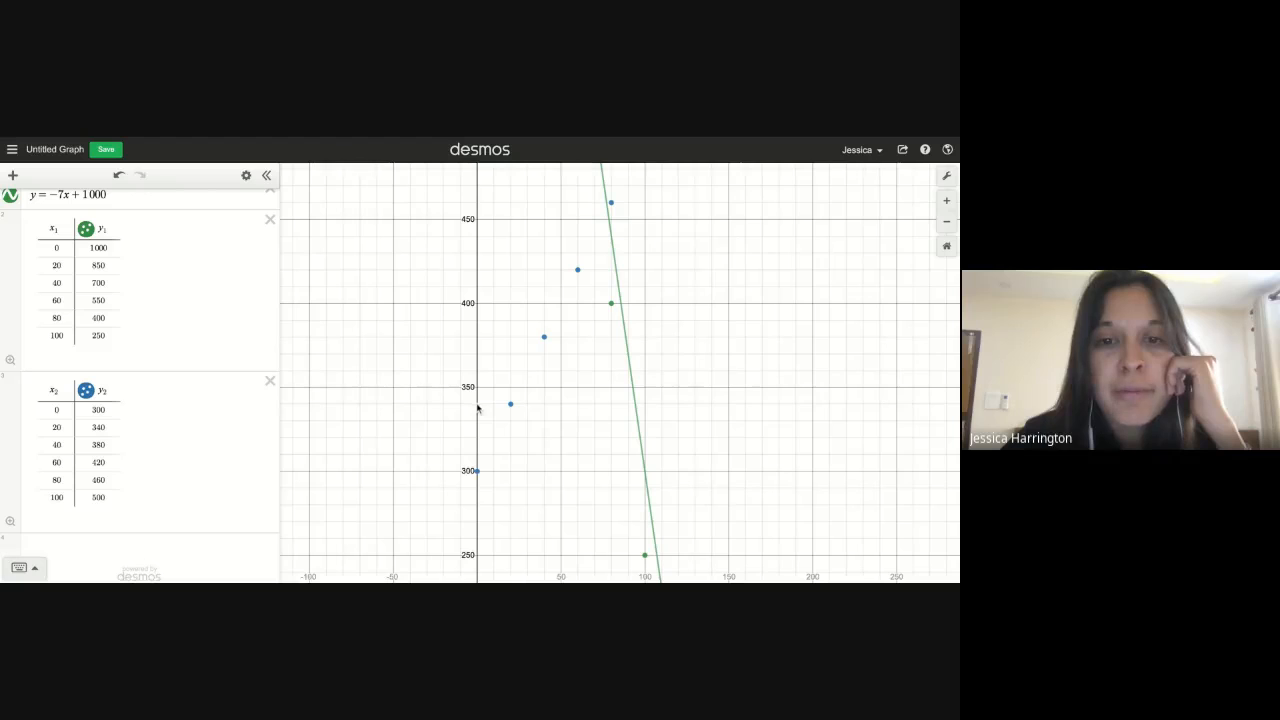
pyautogui.moveTo(502, 481); pyautogui.dragTo(496, 463)
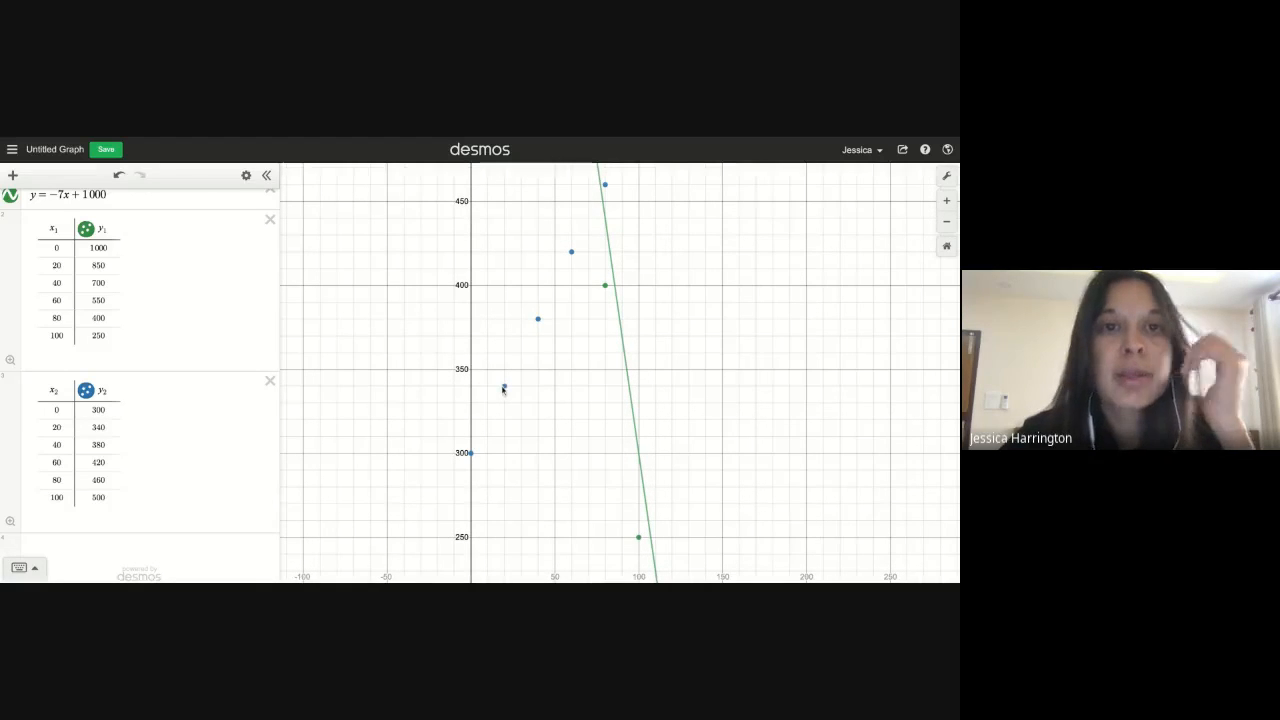
# Return to the textbook and handwrite the Get Reel slope as m = +40/20 = 2 in purple
pyautogui.click(376, 138)
pyautogui.moveTo(152, 299); pyautogui.dragTo(160, 301)
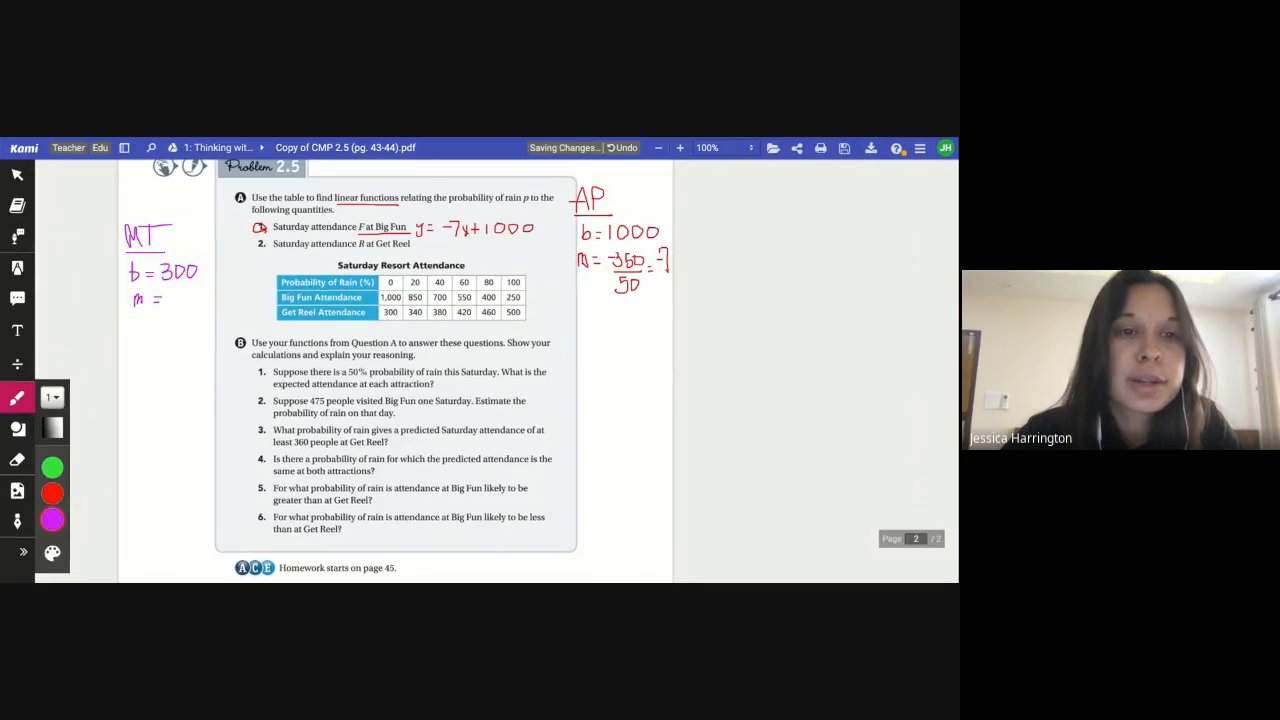
pyautogui.moveTo(161, 298); pyautogui.dragTo(169, 298)
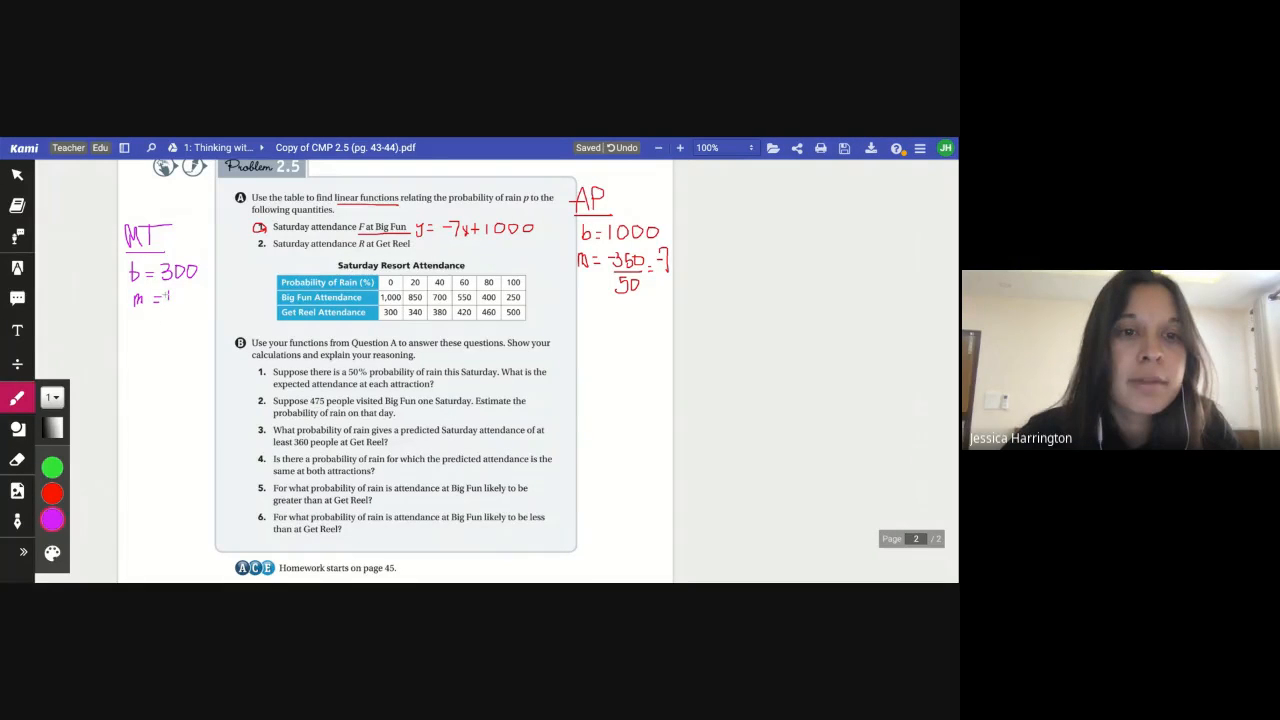
pyautogui.moveTo(173, 293); pyautogui.dragTo(182, 291)
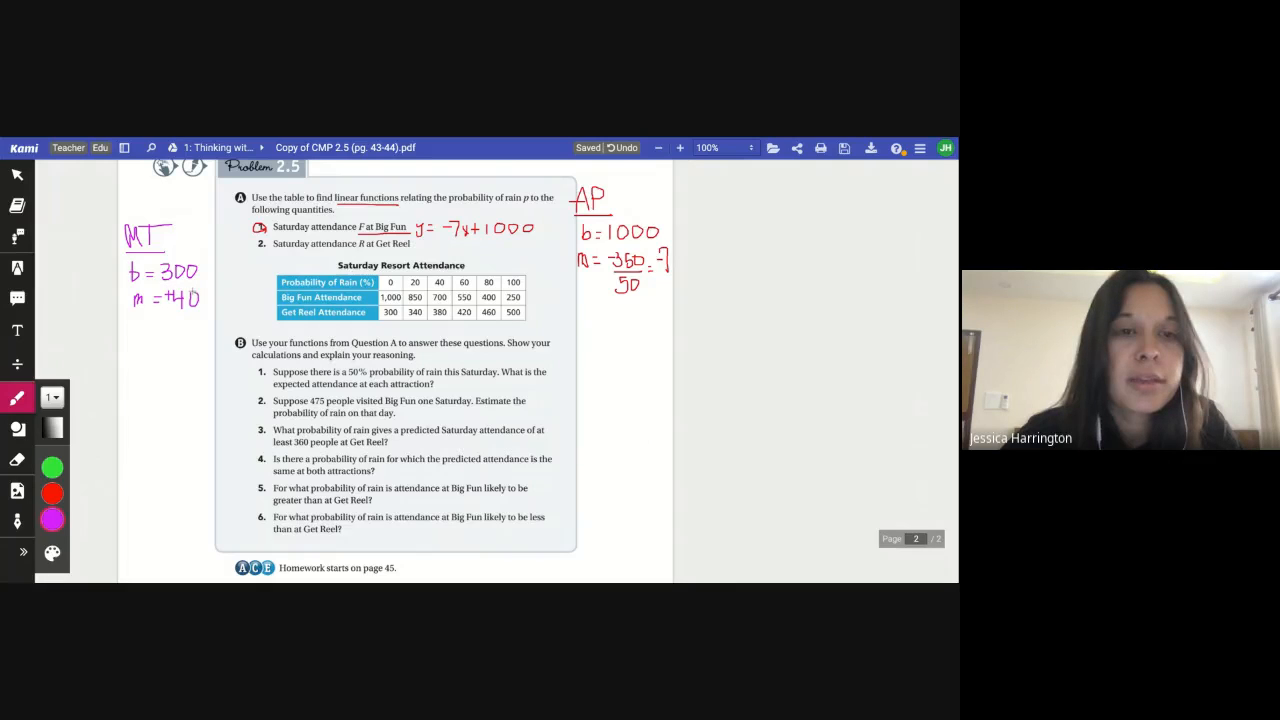
pyautogui.moveTo(171, 312); pyautogui.dragTo(201, 312)
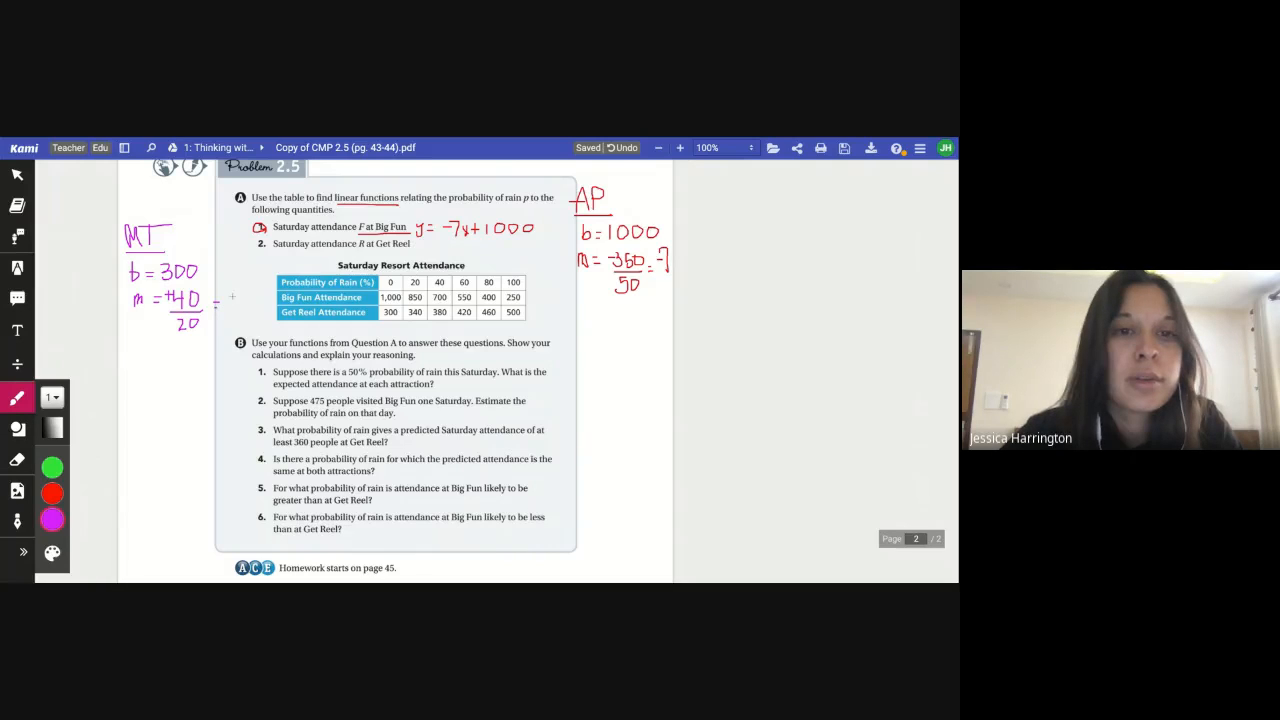
pyautogui.moveTo(229, 297); pyautogui.dragTo(242, 307)
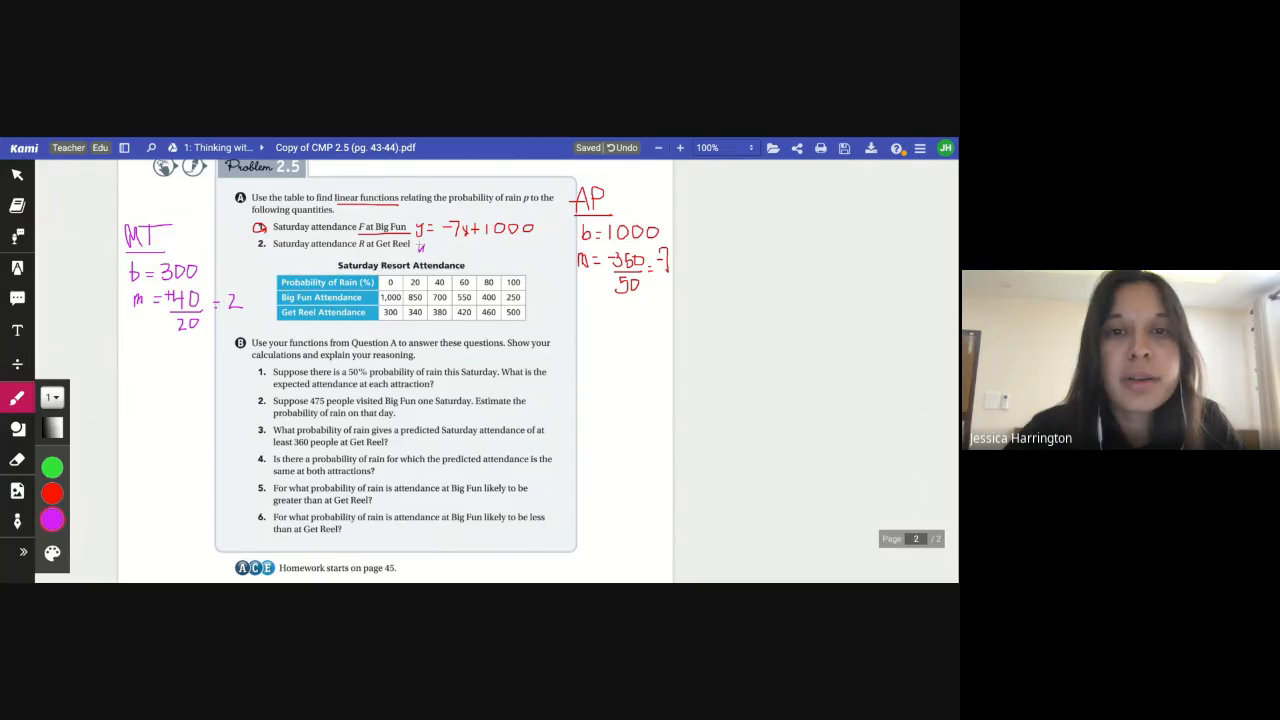
# Handwrite y = 2x + 300 in purple beside the Get Reel question
pyautogui.moveTo(419, 245)
pyautogui.mouseDown()
pyautogui.moveTo(423, 257)
pyautogui.moveTo(436, 250)
pyautogui.mouseUp()
pyautogui.moveTo(428, 254); pyautogui.dragTo(436, 254)
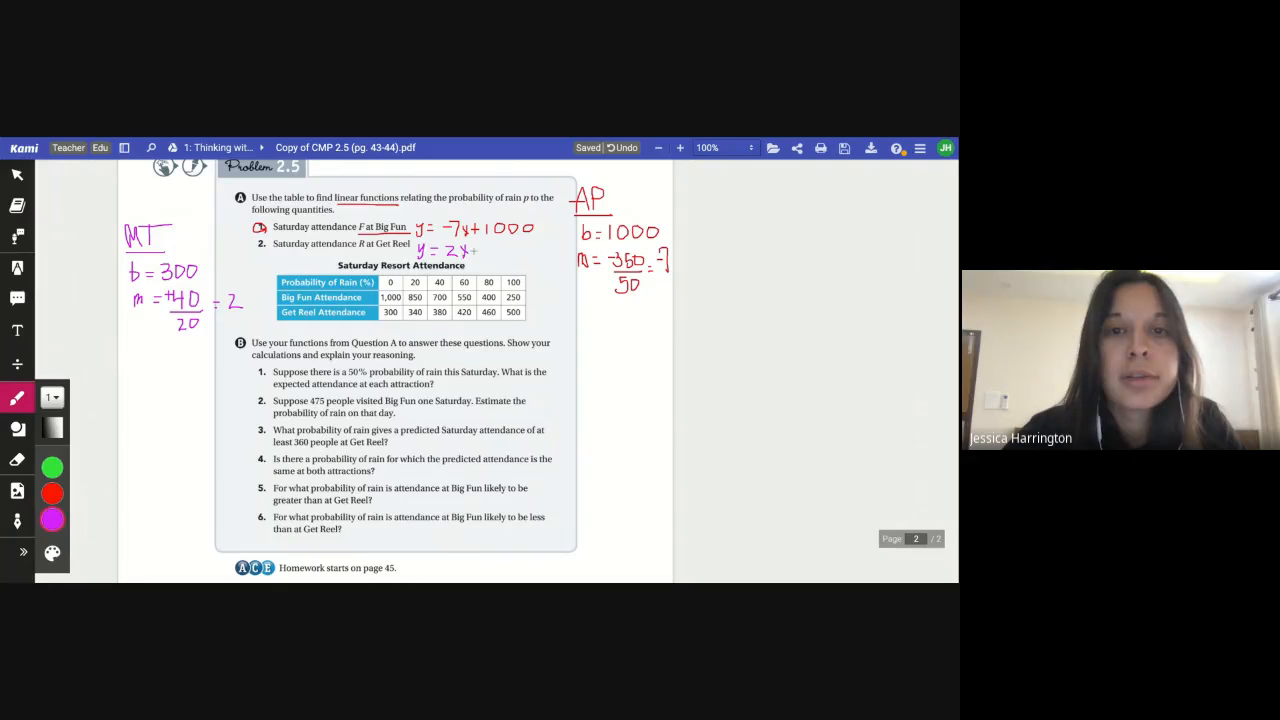
pyautogui.moveTo(478, 244); pyautogui.dragTo(478, 256)
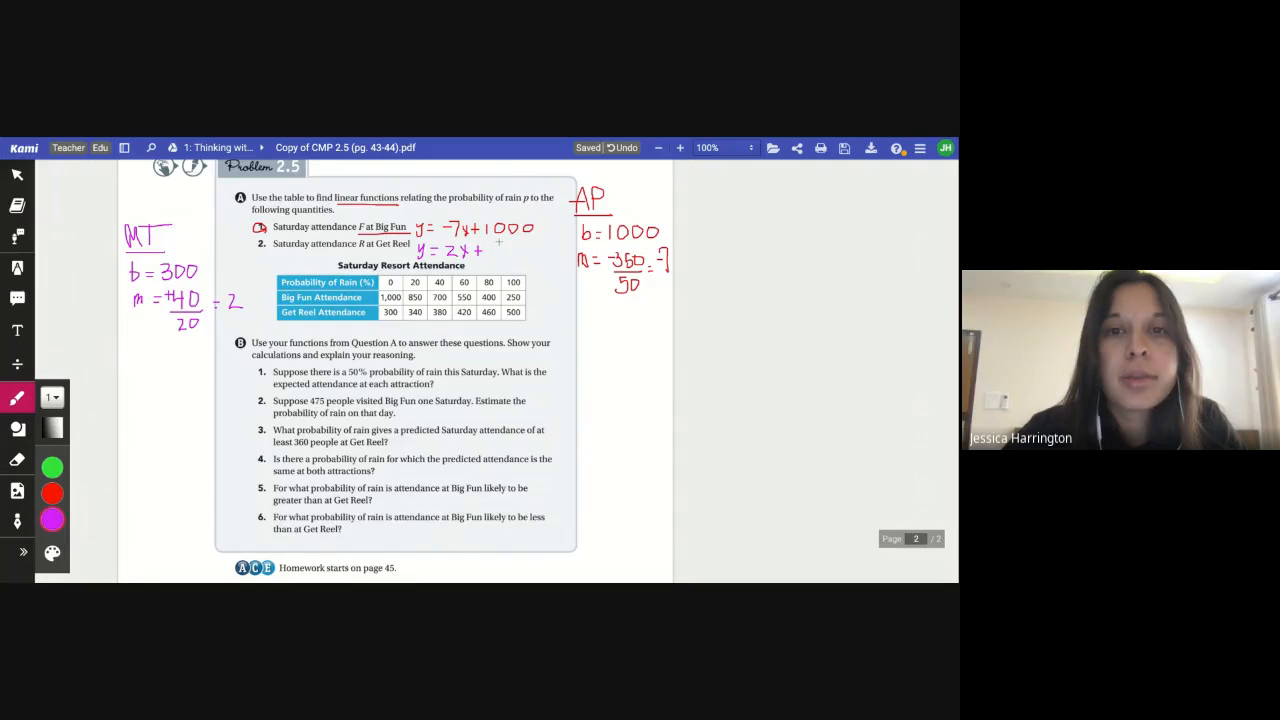
pyautogui.moveTo(492, 244); pyautogui.dragTo(500, 250)
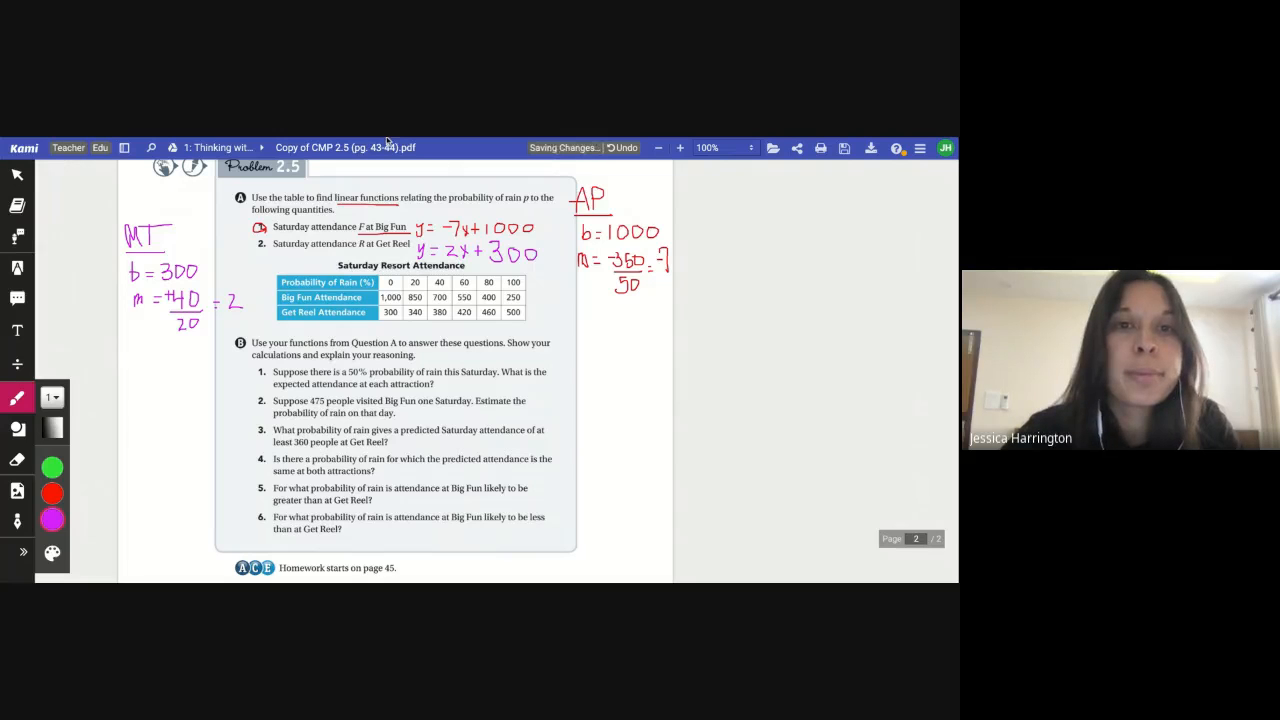
# Switch to the graph and add a new expression y = 2x + 300
pyautogui.hotkey('ctrl', 'Tab')
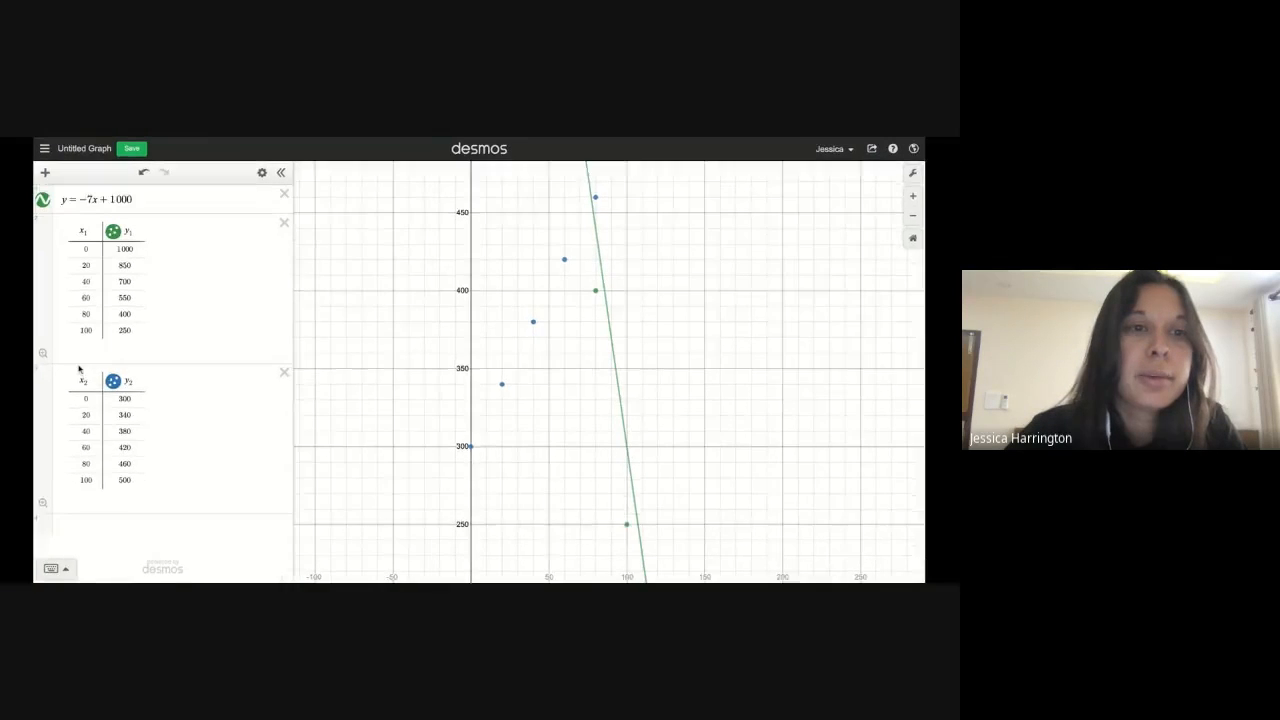
pyautogui.click(14, 178)
pyautogui.click(24, 213)
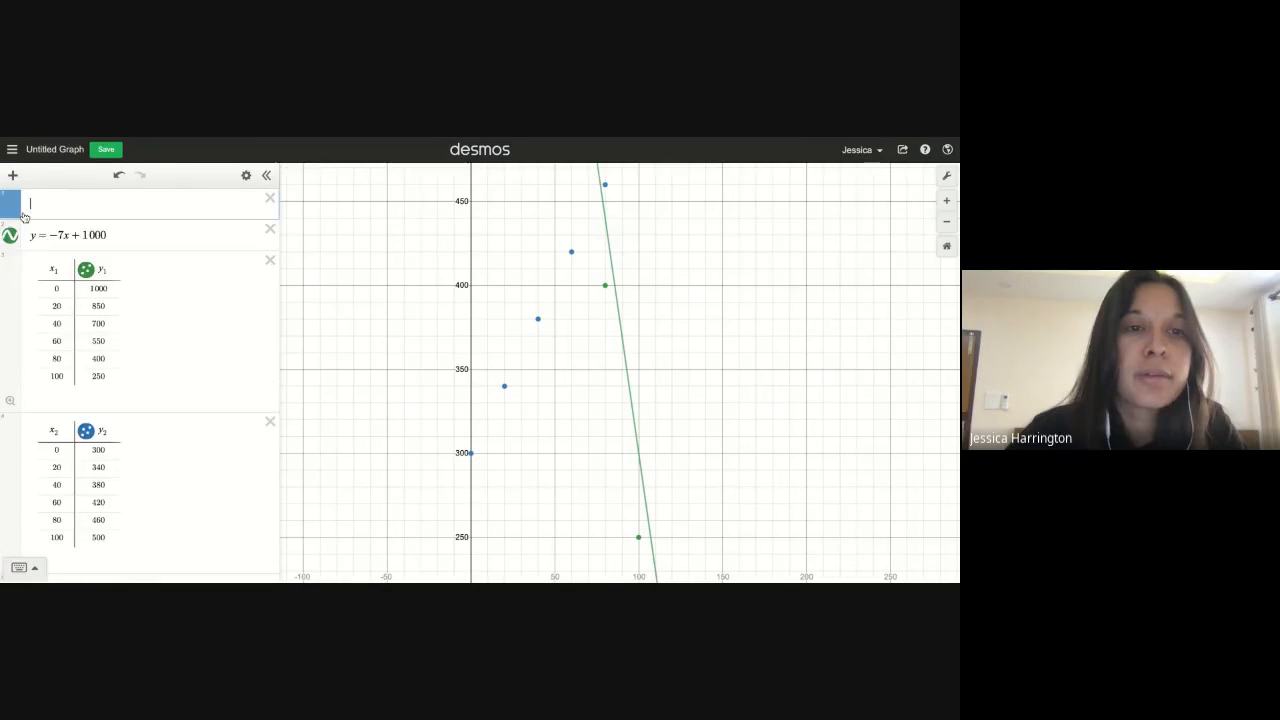
pyautogui.write('y =')
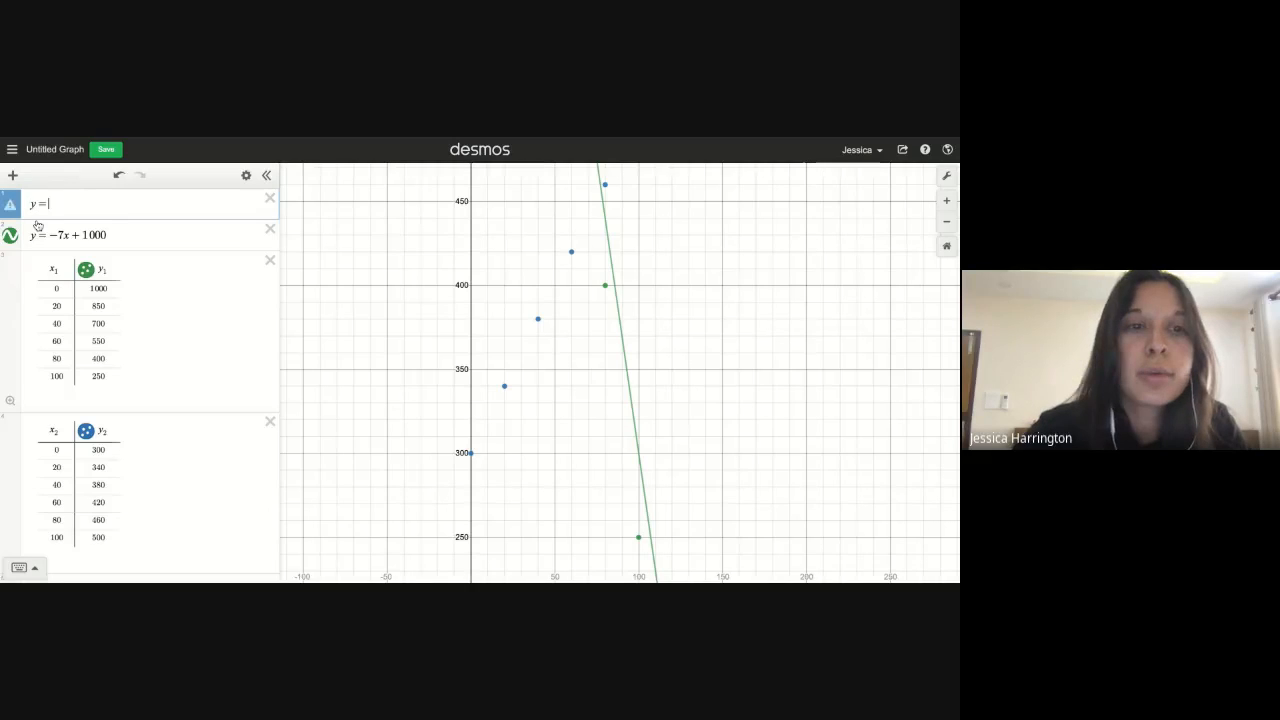
pyautogui.write(' 2x + 3')
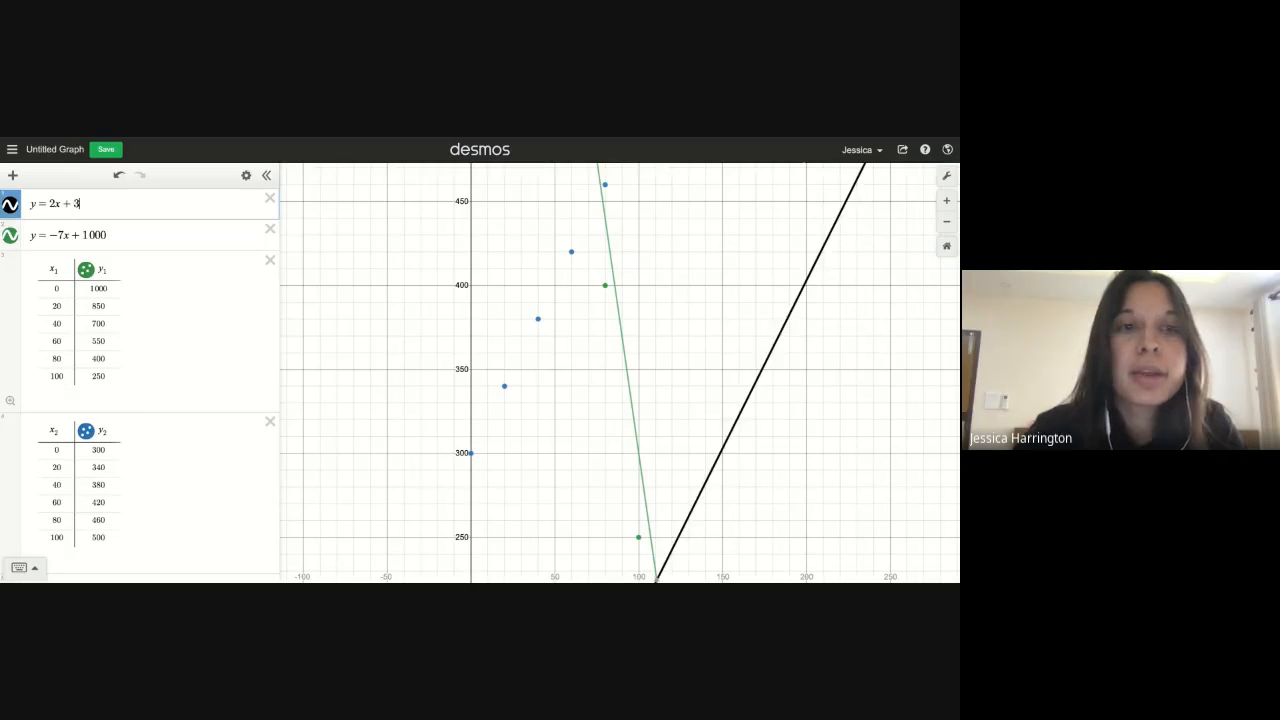
pyautogui.write('00')
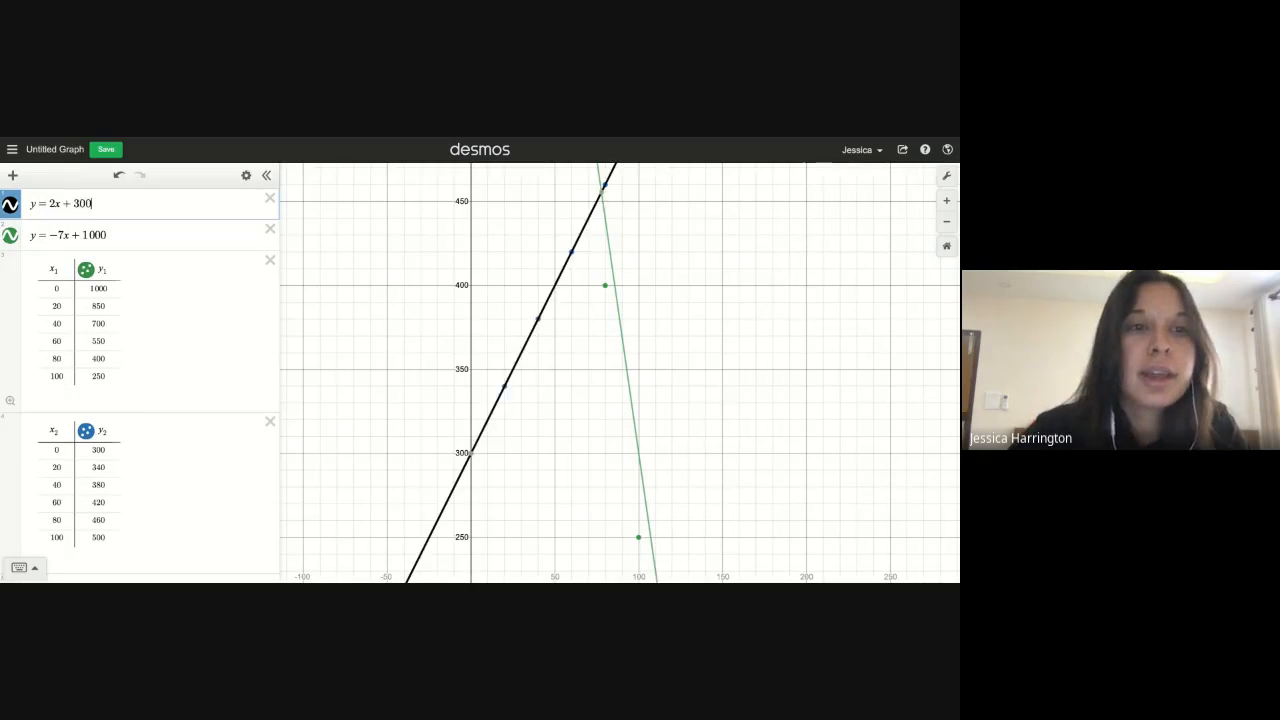
# Change the y = 2x + 300 line's colour to blue to match the Get Reel points, and check the fit
pyautogui.click(10, 204)
pyautogui.click(121, 205)
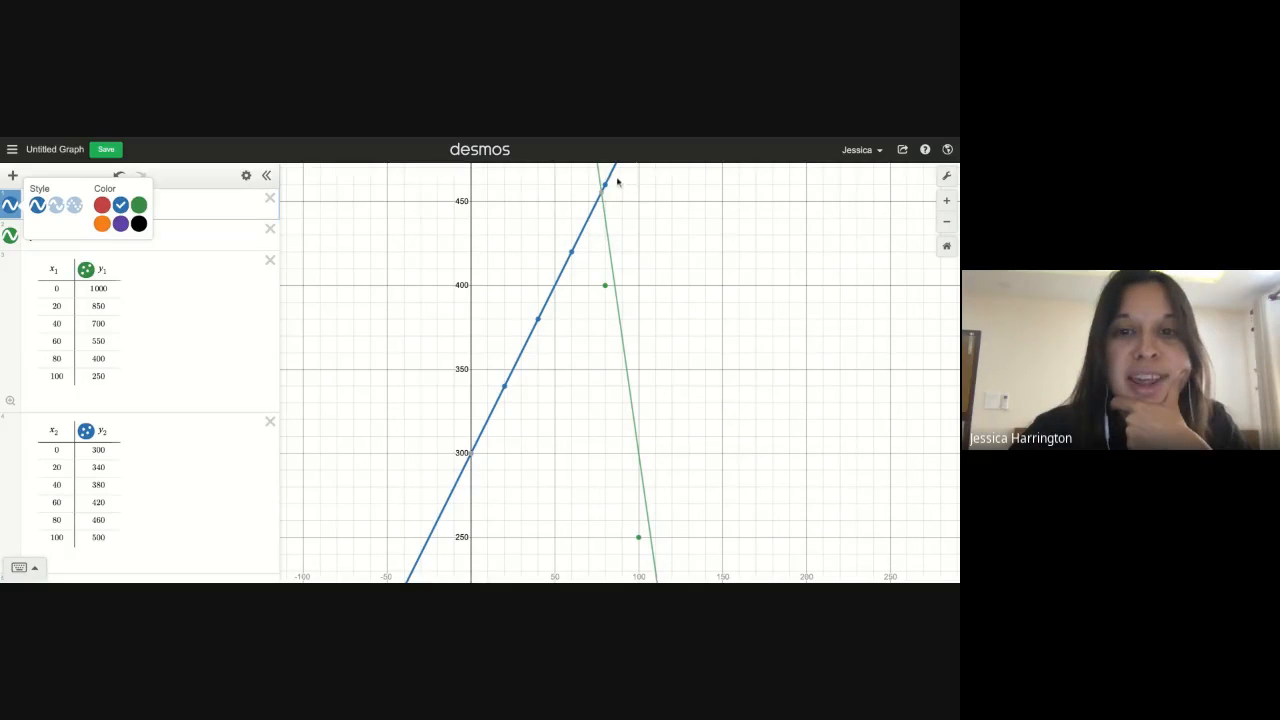
pyautogui.moveTo(472, 453)
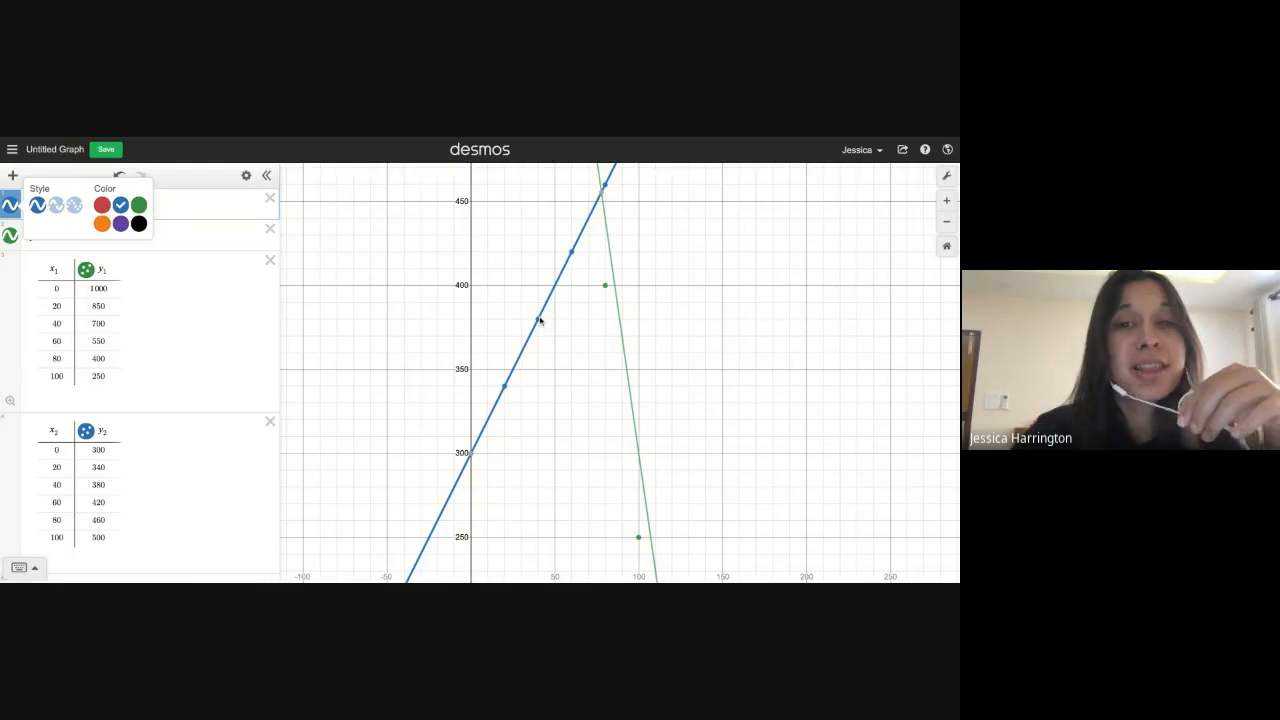
pyautogui.moveTo(665, 229); pyautogui.dragTo(618, 346)
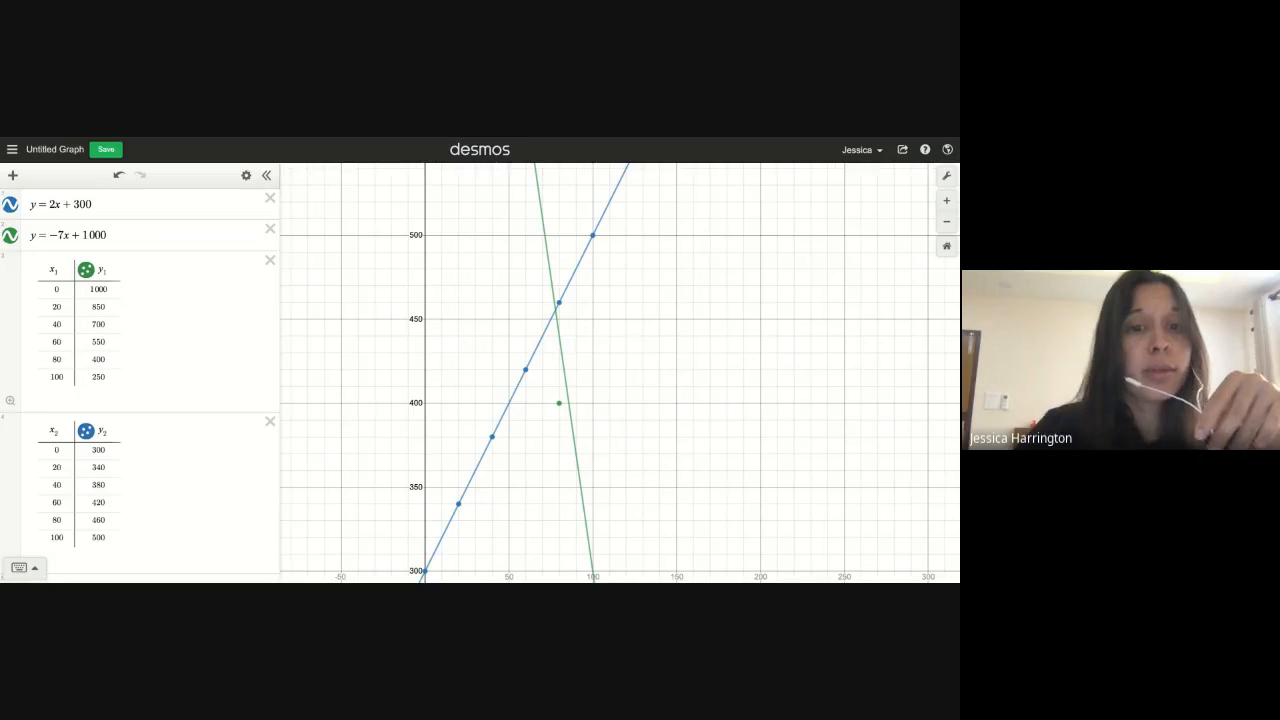
# Back in the textbook, circle question B1 in purple and zoom the page to 150%
pyautogui.hotkey('ctrl', 'Tab')
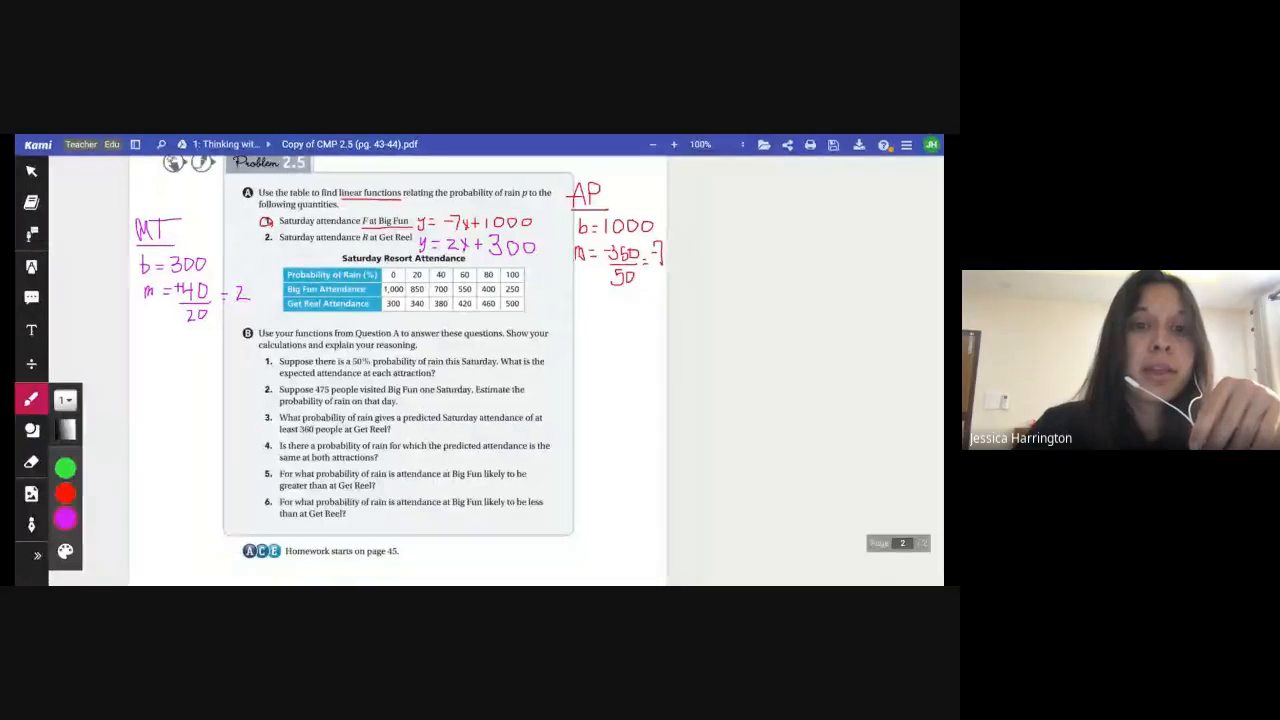
pyautogui.scroll(-1, 339, 349)
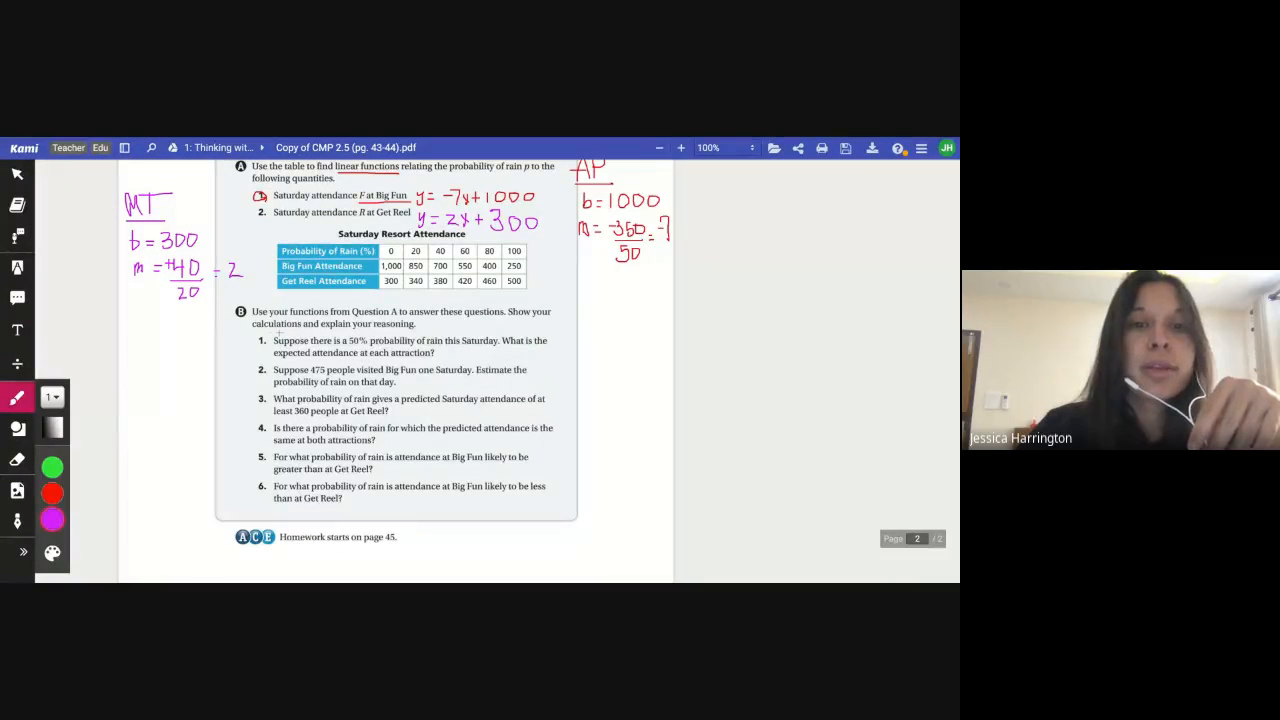
pyautogui.moveTo(258, 338); pyautogui.dragTo(260, 335)
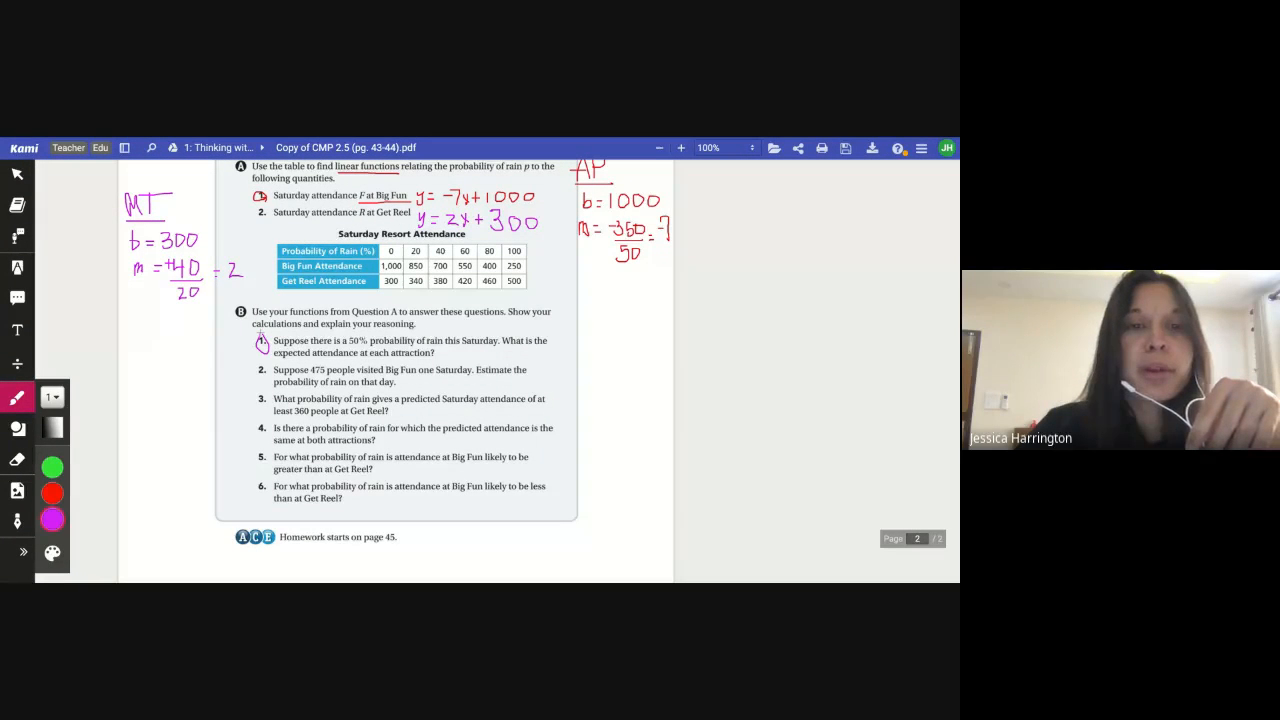
pyautogui.click(733, 155)
pyautogui.click(730, 176)
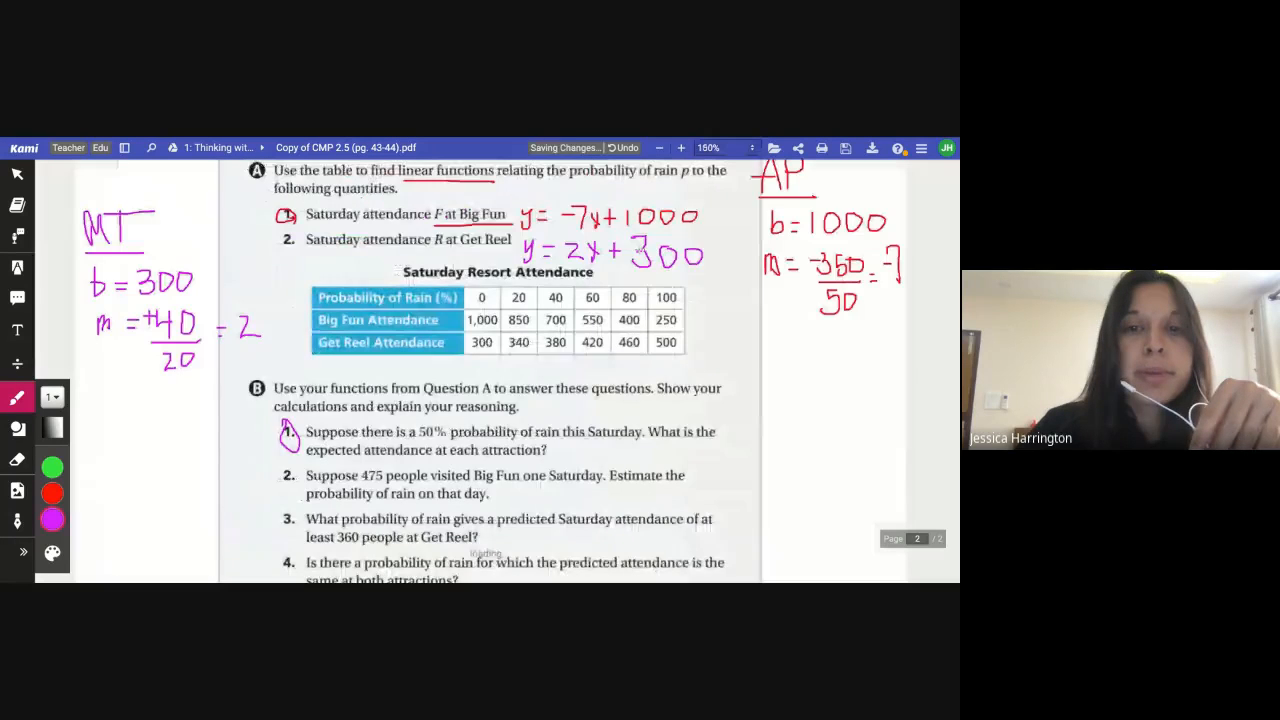
# Read question B1, then switch to the graph and trace the Get Reel line at a 50% probability of rain
pyautogui.scroll(-1, 604, 467)
pyautogui.scroll(-1, 604, 467)
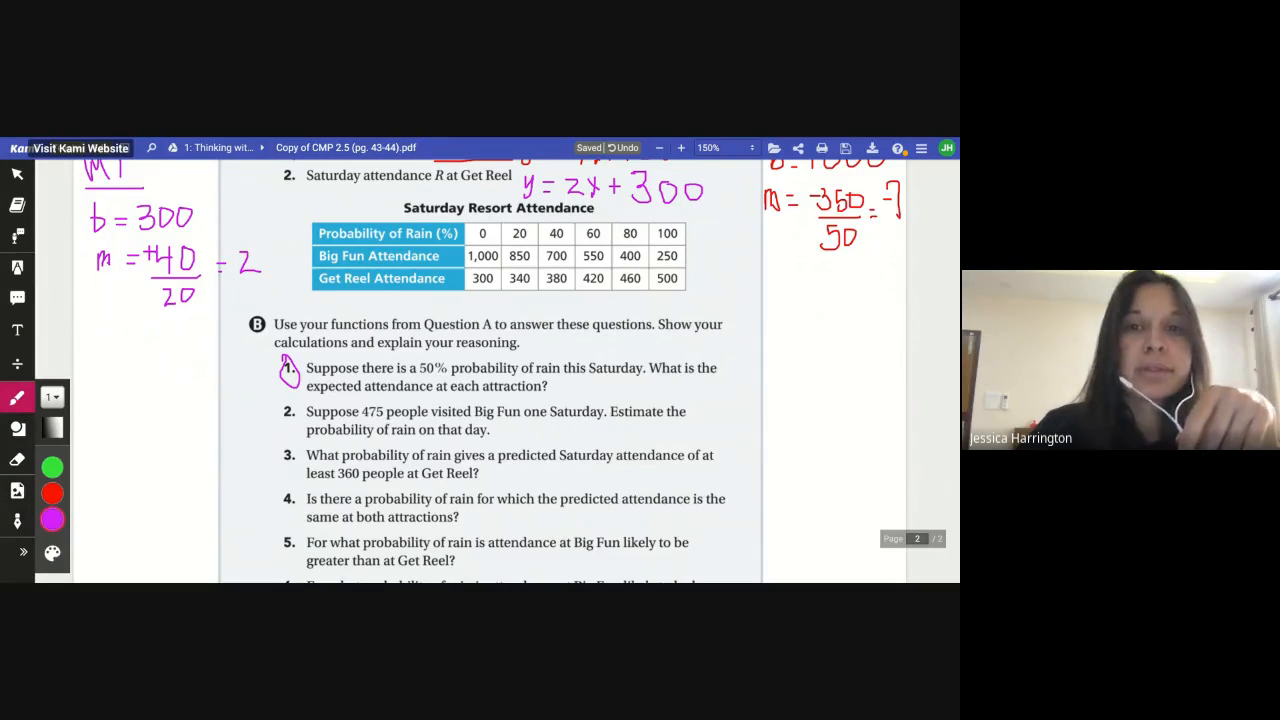
pyautogui.hotkey('ctrl', 'Tab')
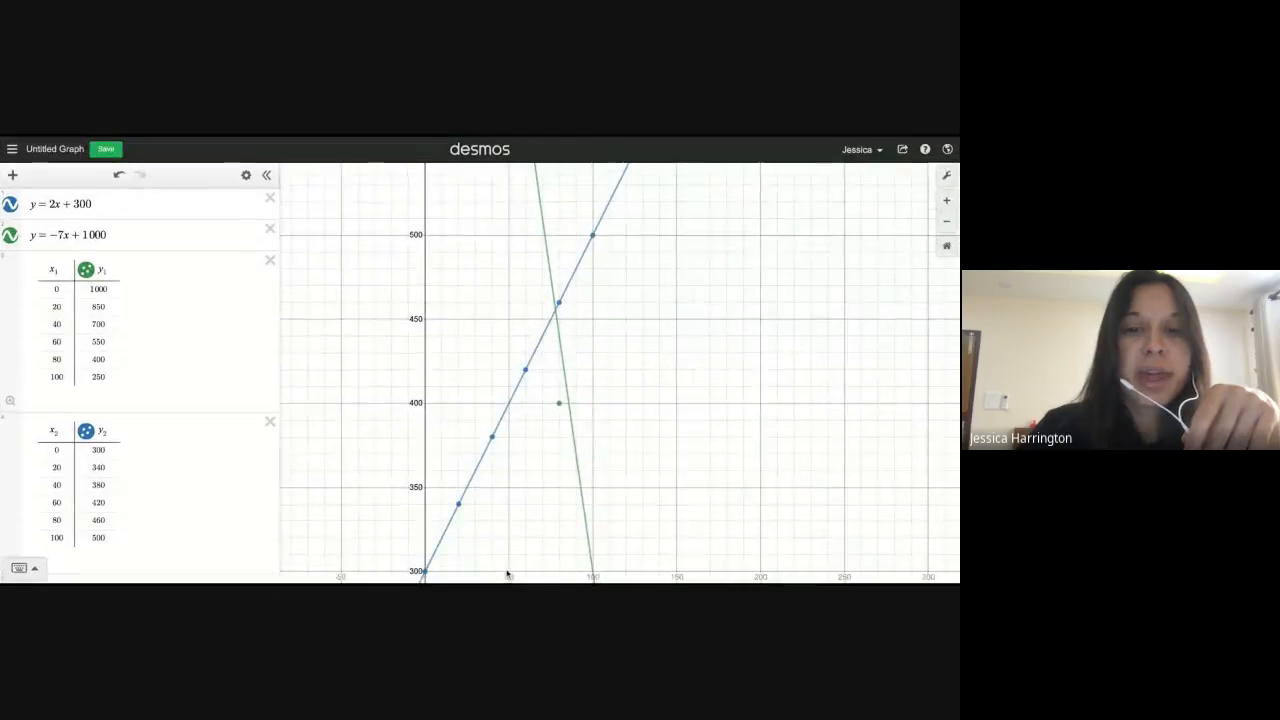
pyautogui.scroll(-2, 554, 518)
pyautogui.scroll(2, 554, 518)
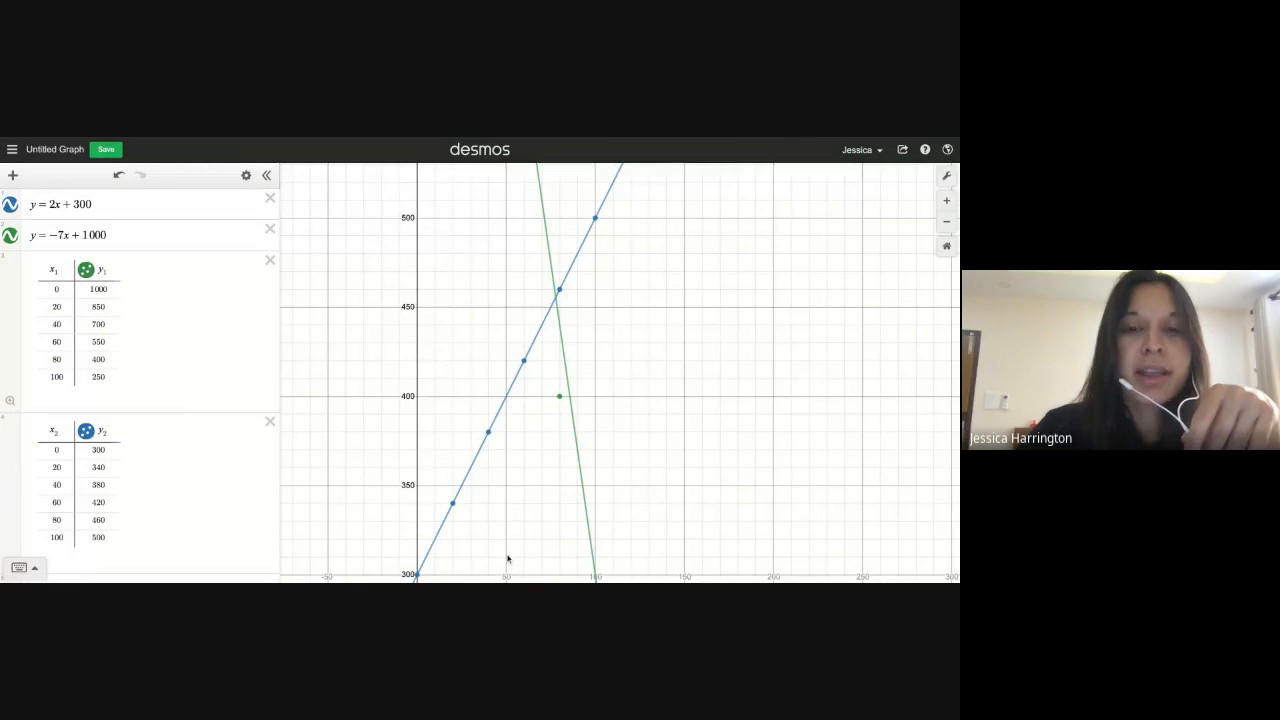
pyautogui.click(505, 397)
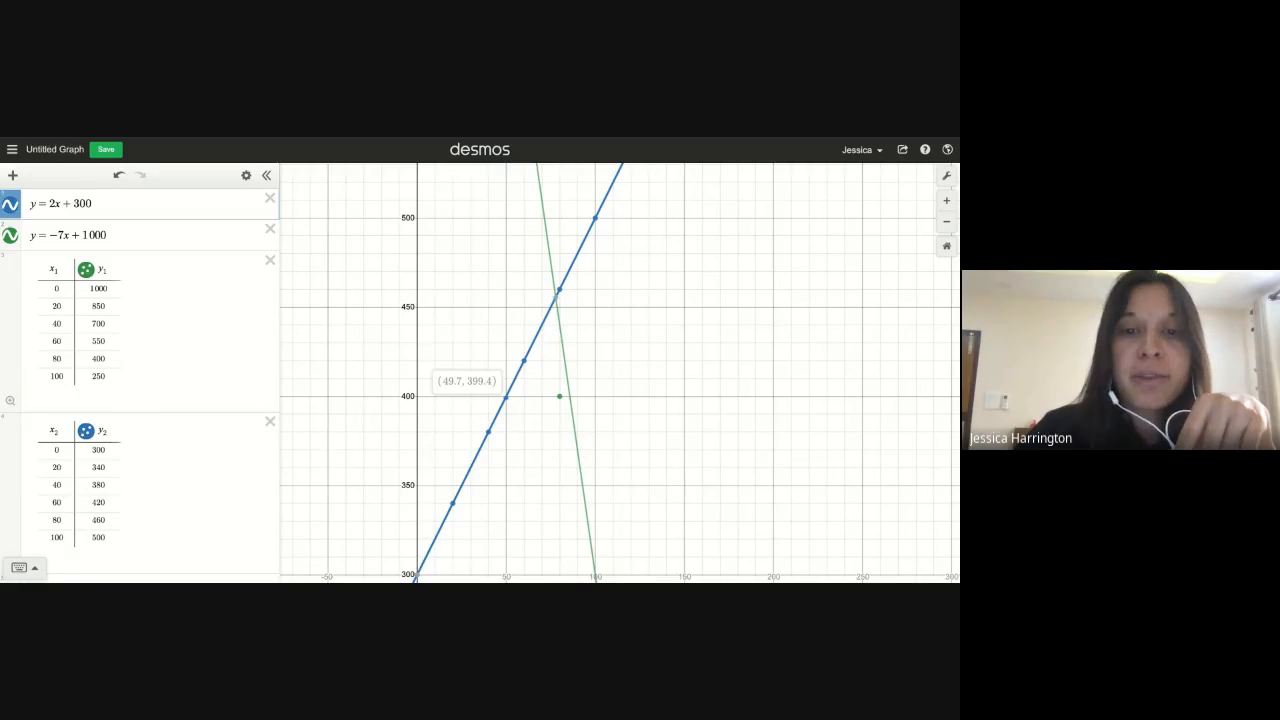
pyautogui.moveTo(506, 398); pyautogui.dragTo(507, 396)
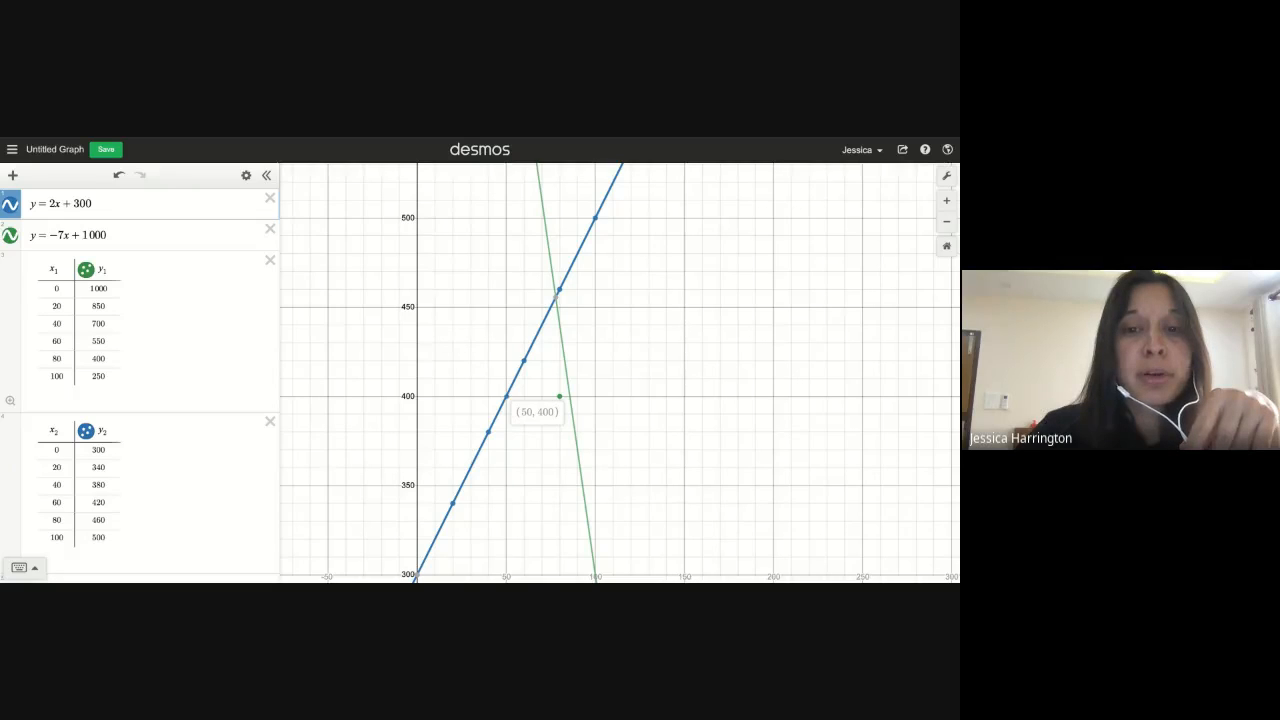
pyautogui.moveTo(507, 396); pyautogui.dragTo(507, 396)
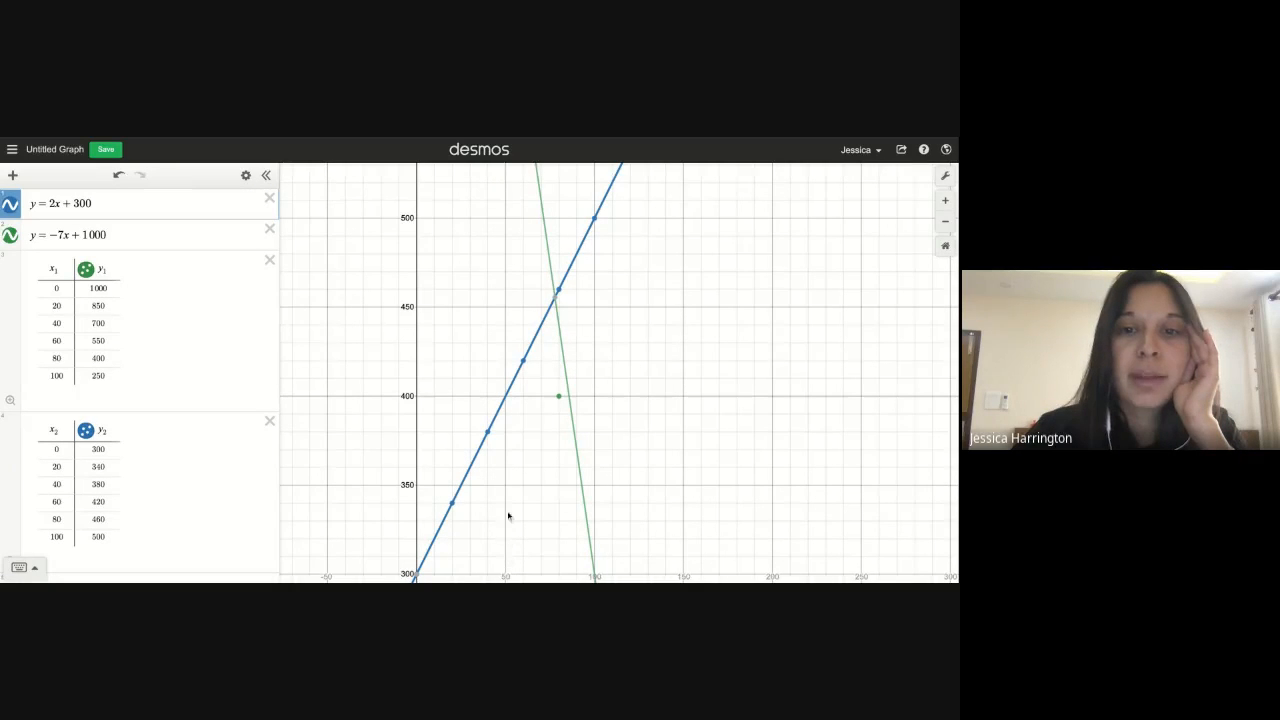
# Trace the Big Fun line on the graph at a 50% probability of rain
pyautogui.moveTo(509, 311); pyautogui.dragTo(513, 525)
pyautogui.moveTo(540, 225)
pyautogui.mouseDown()
pyautogui.moveTo(537, 266)
pyautogui.moveTo(506, 232)
pyautogui.mouseUp()
pyautogui.click(508, 245)
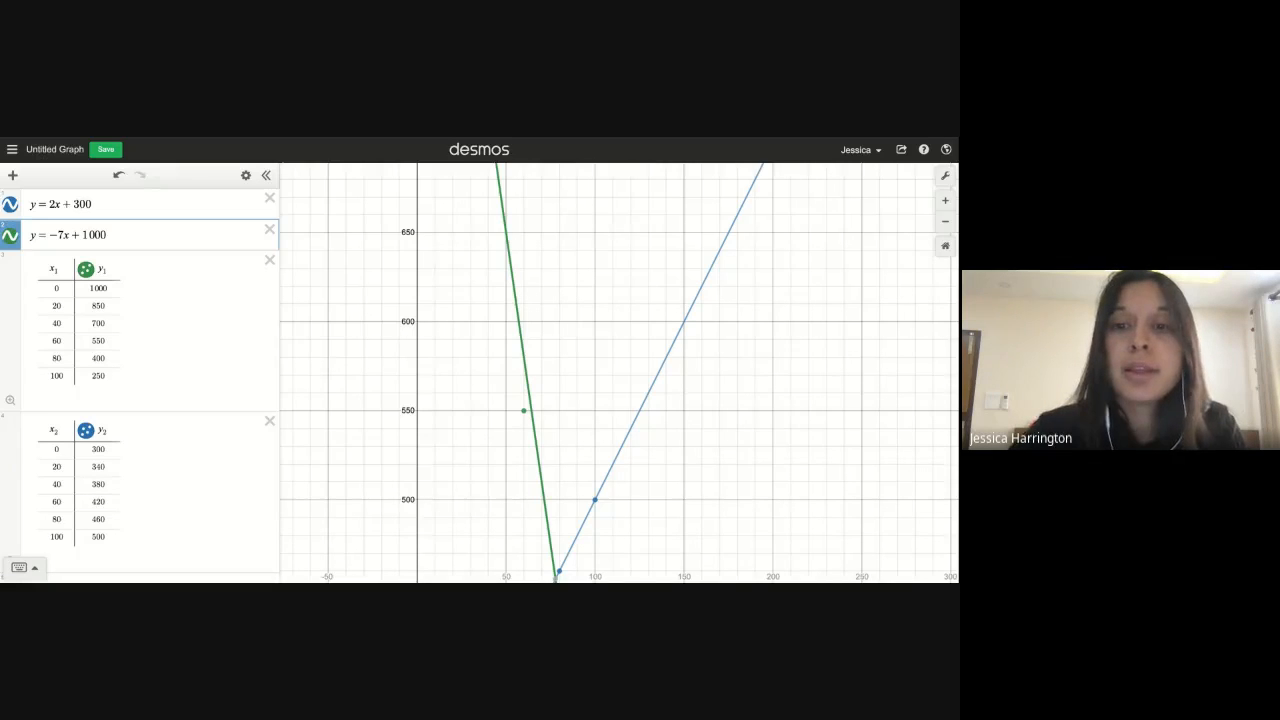
# Finish the B1 answer text box so it reads "400 people at the M.T. and 650 people at the A.P"
pyautogui.click(694, 384)
pyautogui.write('and 6')
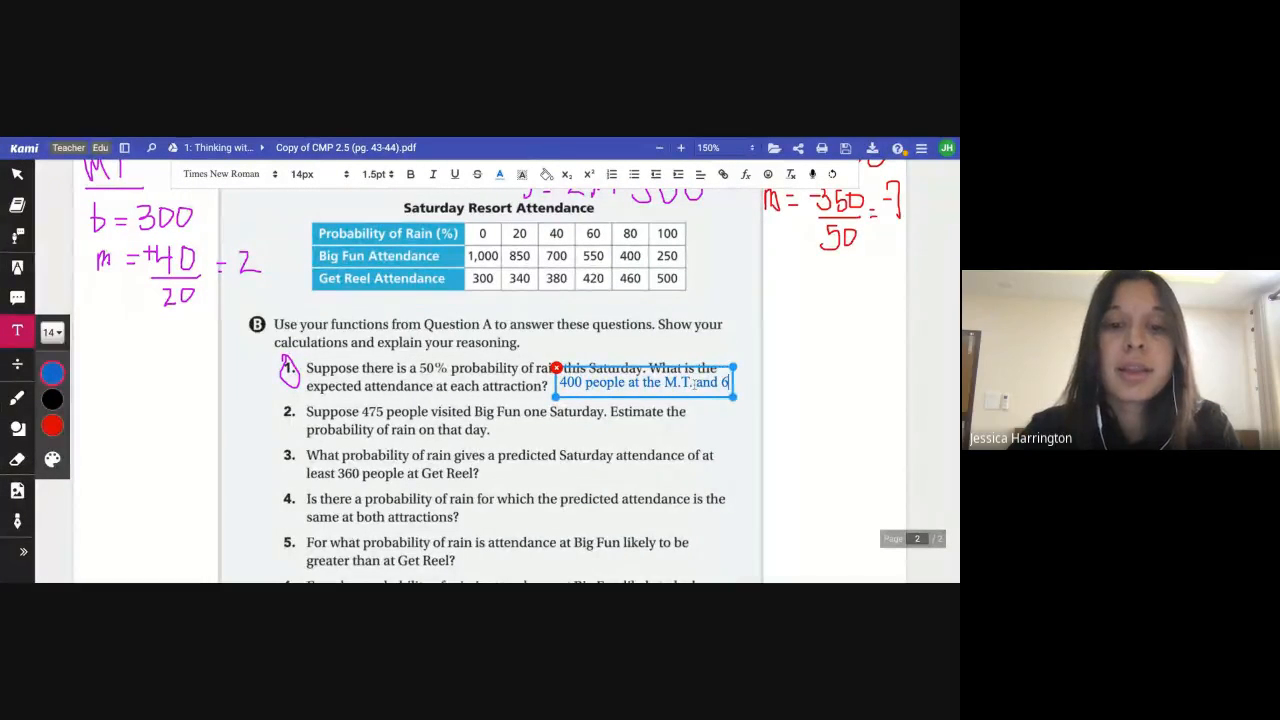
pyautogui.write('50 people at')
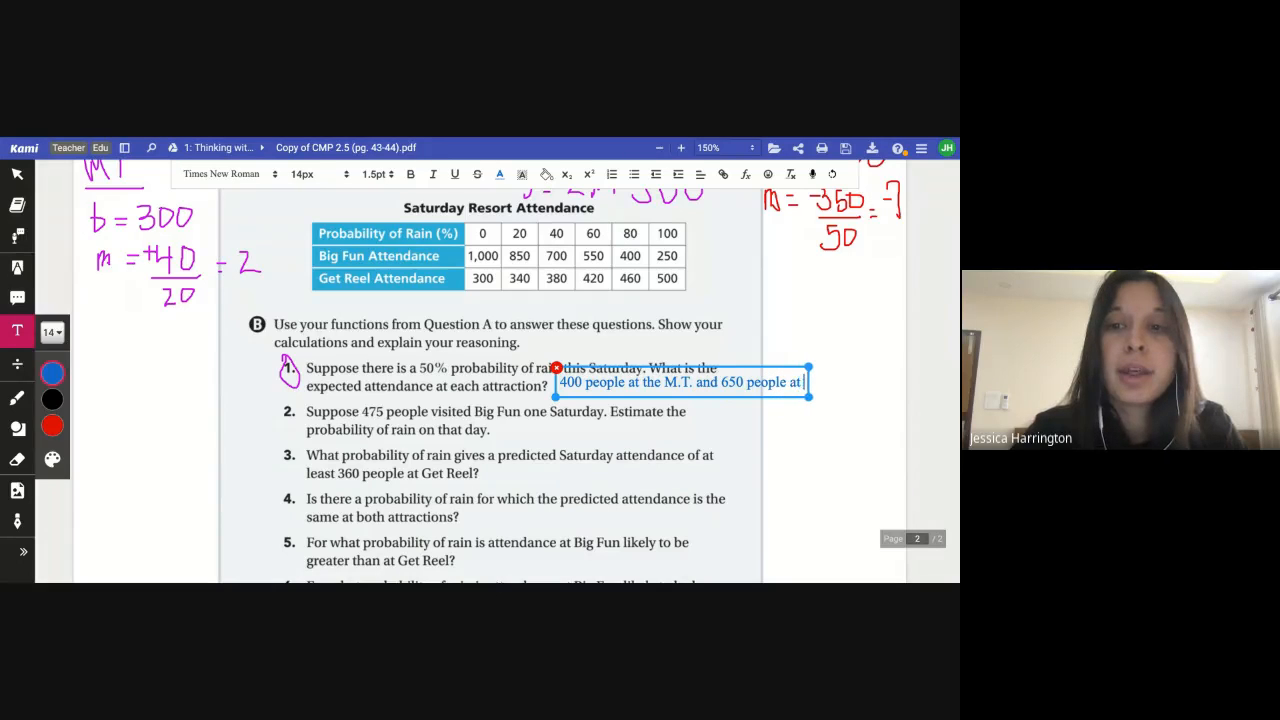
pyautogui.write(' the A.P')
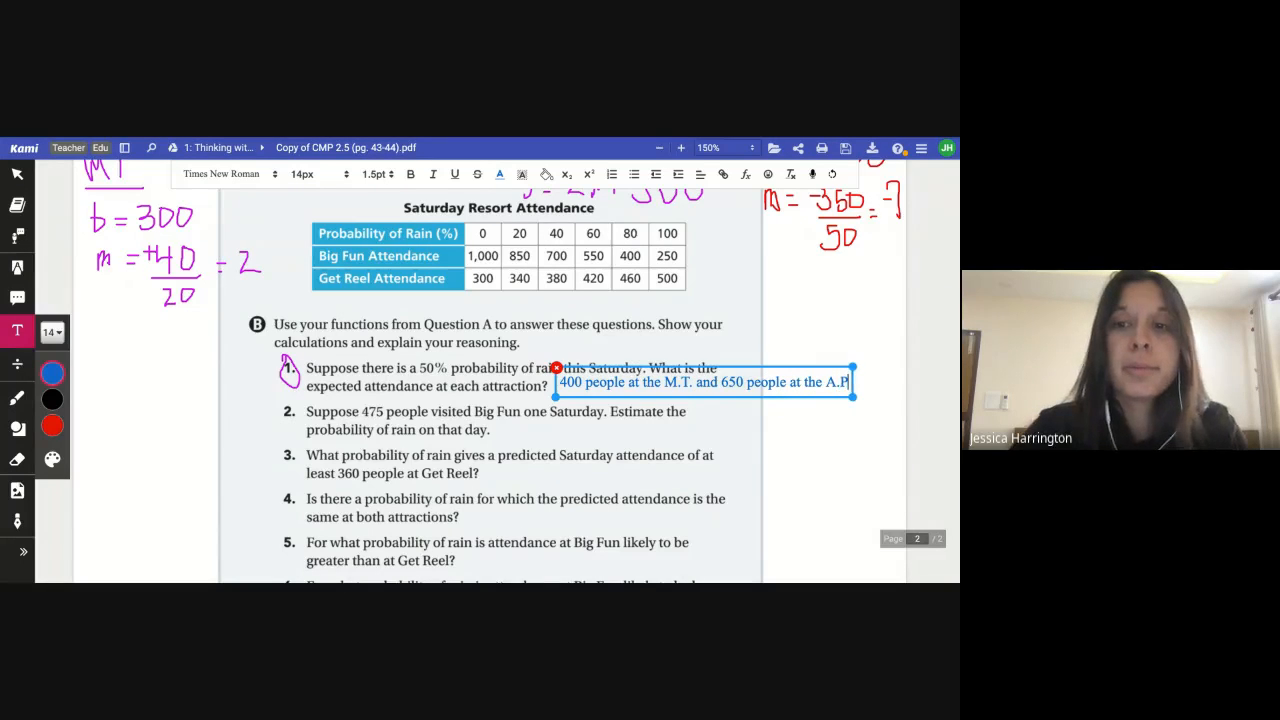
pyautogui.click(617, 465)
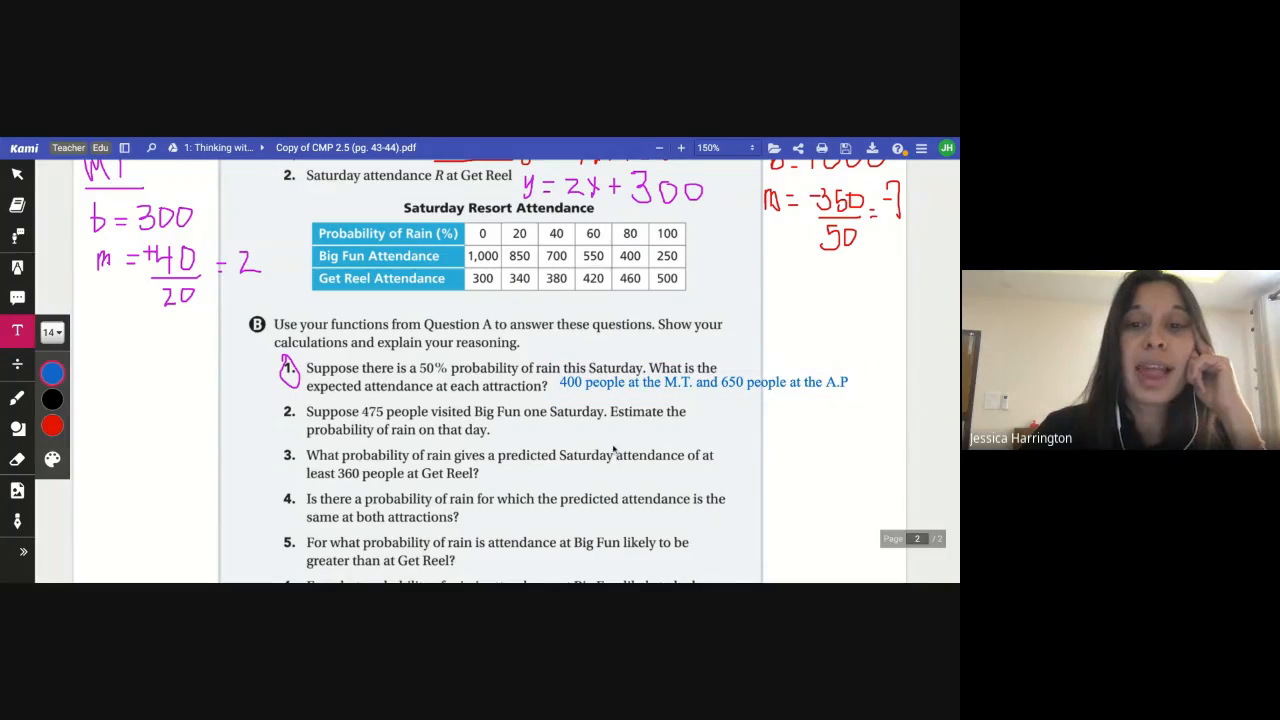
# Read question B2, then trace the Big Fun line on the graph where attendance is 475 and return to the textbook
pyautogui.scroll(-1, 506, 446)
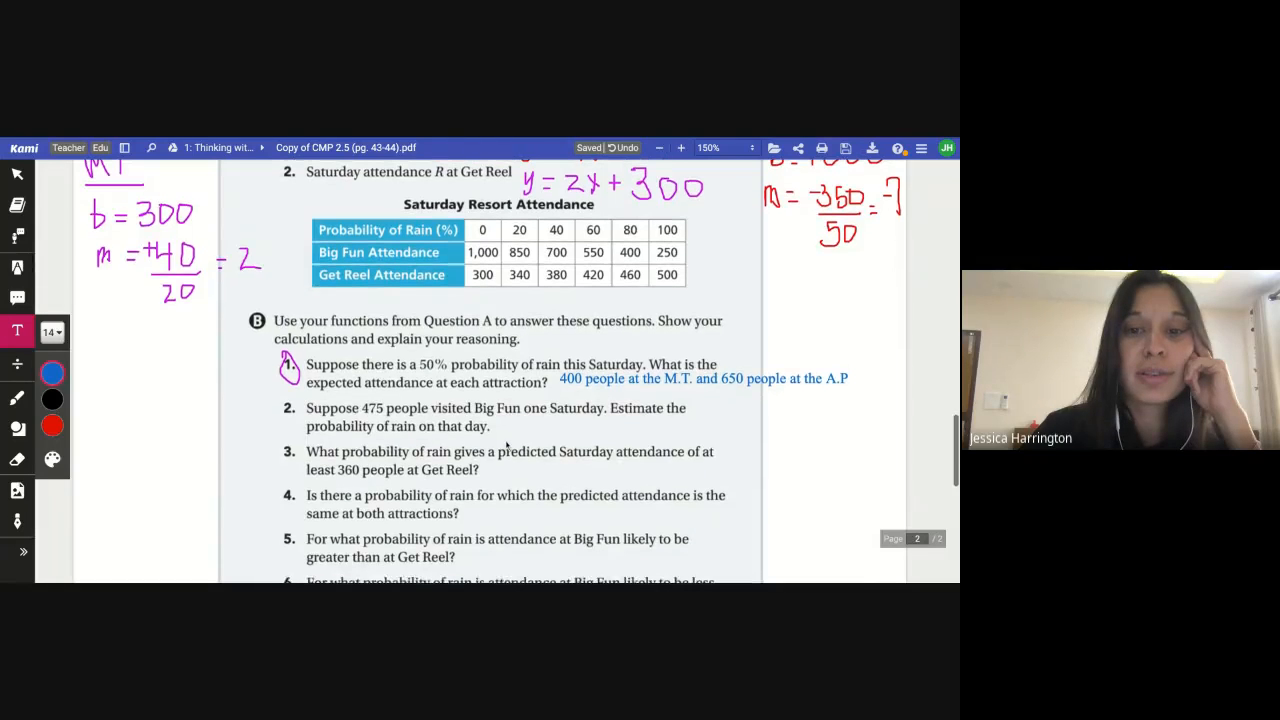
pyautogui.scroll(-1, 506, 446)
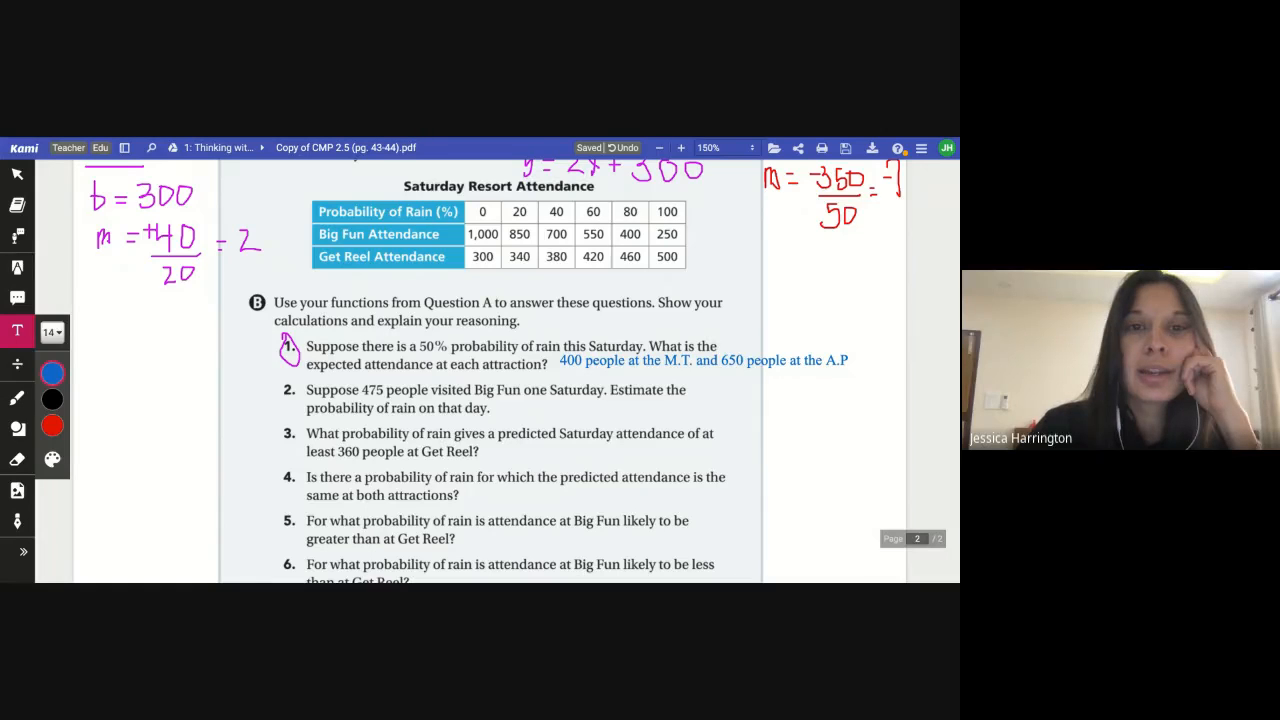
pyautogui.hotkey('ctrl', 'Tab')
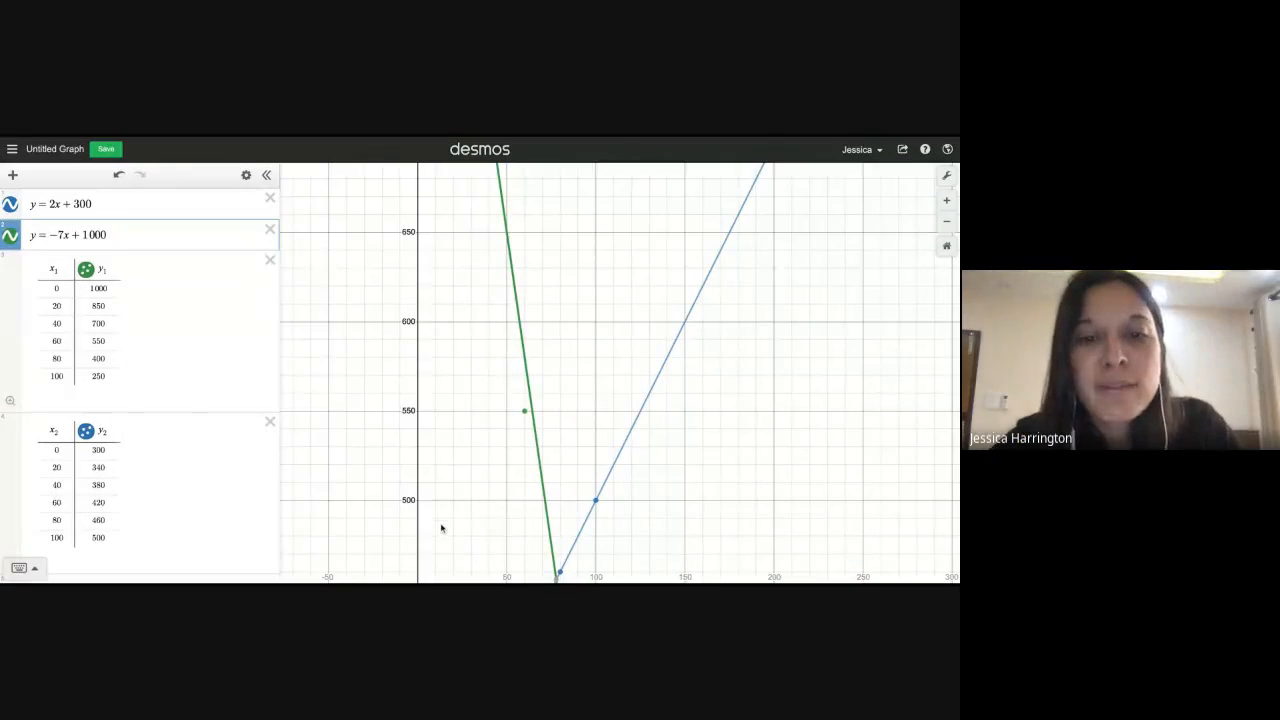
pyautogui.moveTo(442, 528); pyautogui.dragTo(444, 450)
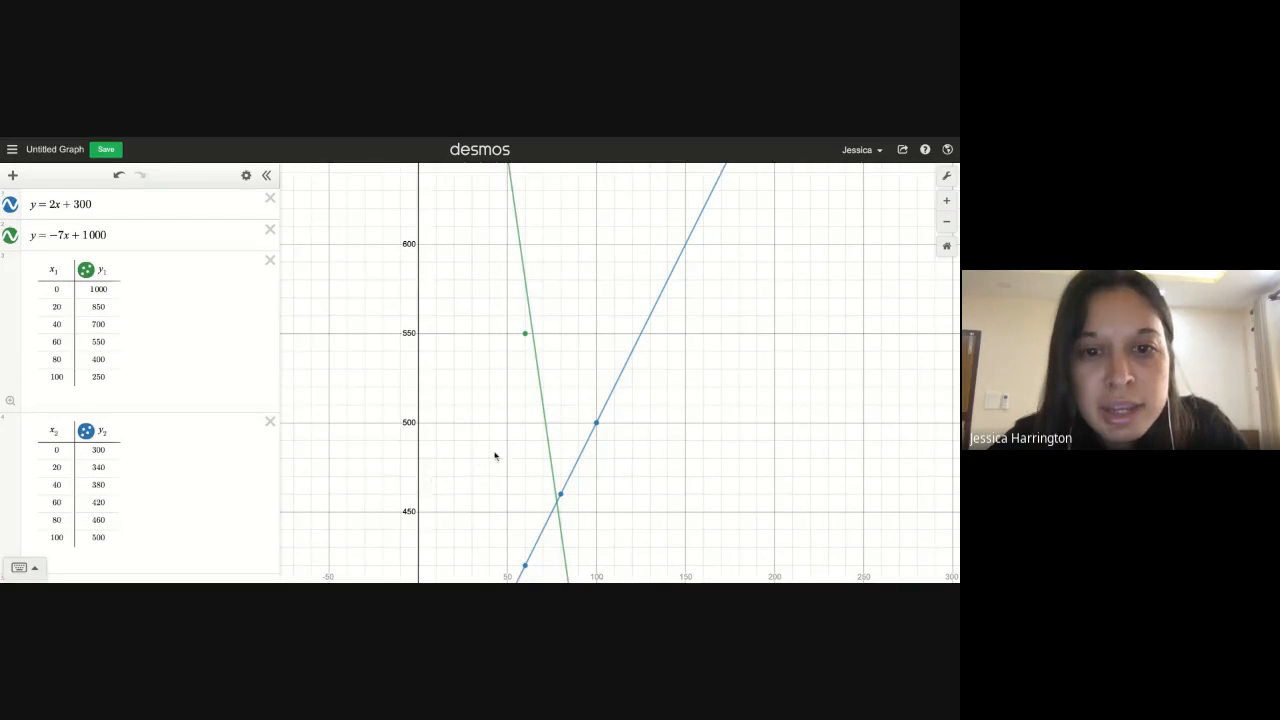
pyautogui.click(551, 461)
pyautogui.moveTo(551, 461)
pyautogui.mouseDown()
pyautogui.moveTo(547, 441)
pyautogui.moveTo(551, 467)
pyautogui.mouseUp()
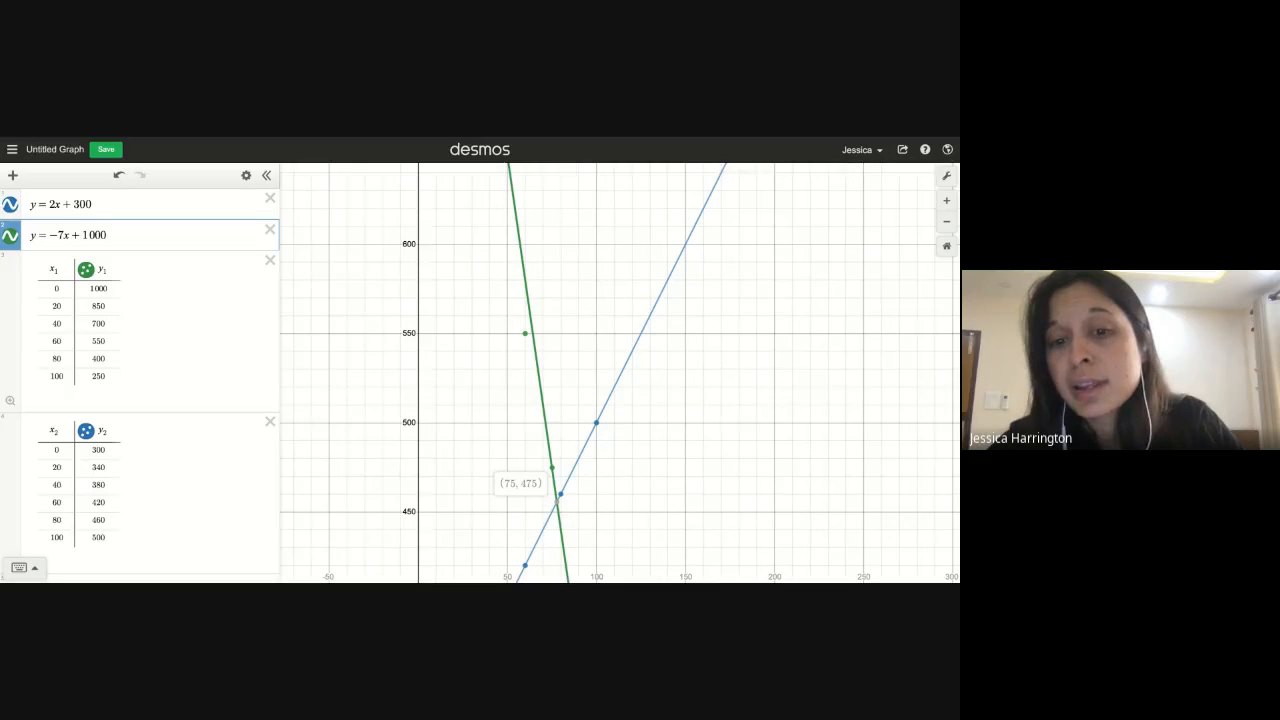
pyautogui.moveTo(552, 468); pyautogui.dragTo(551, 464)
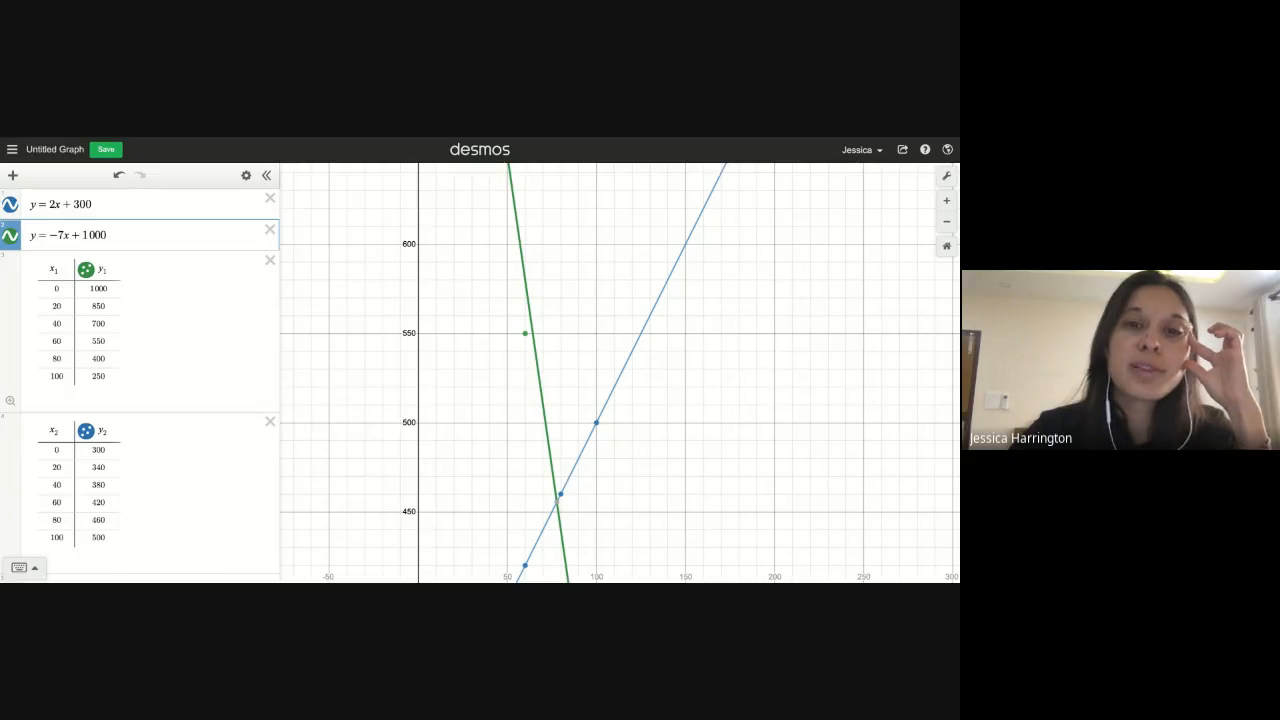
pyautogui.hotkey('alt', 'Tab')
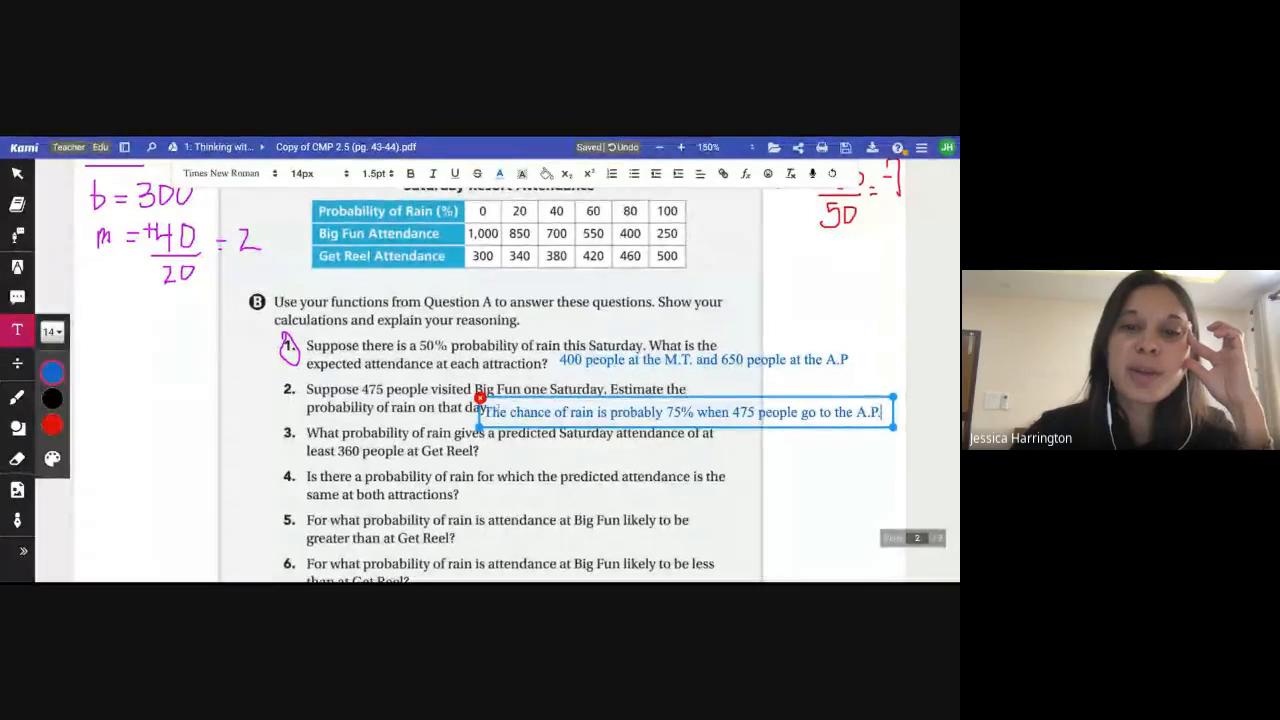